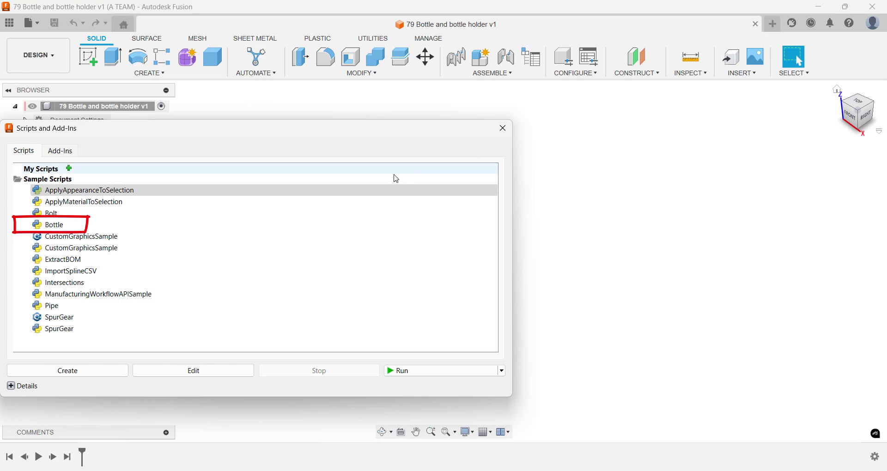
Run the Bottle sample script to generate a bottle model and show it in the home view.
left_click(156, 226)
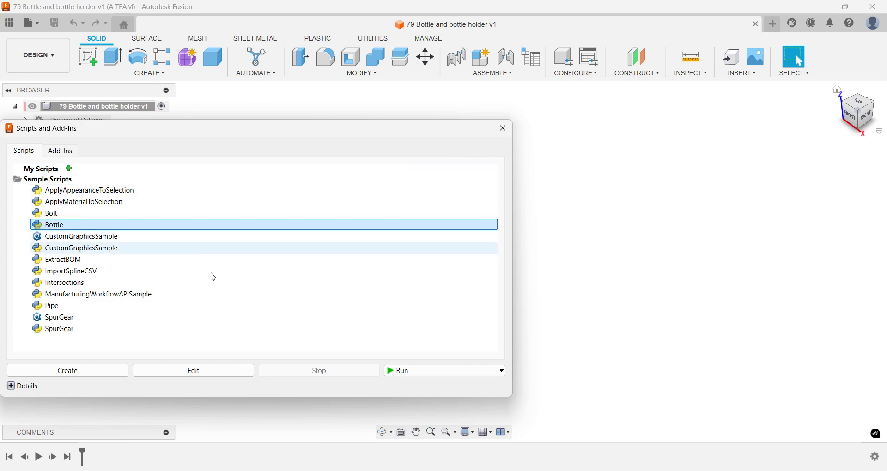
left_click(388, 371)
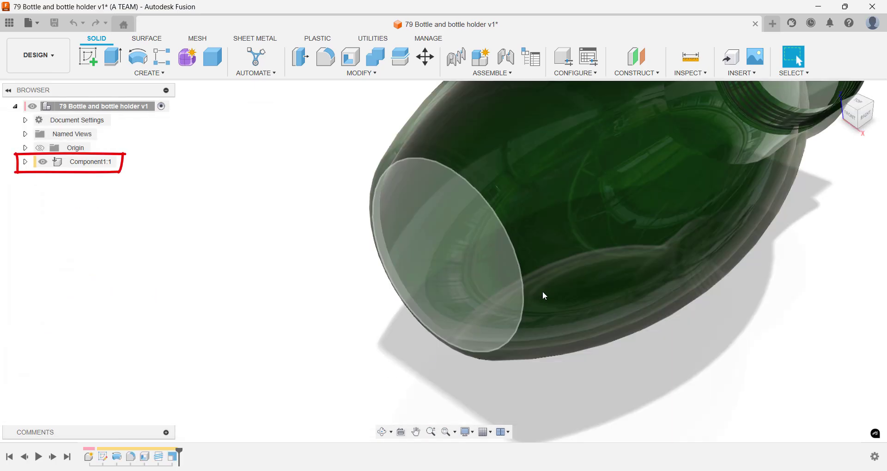
left_click(837, 90)
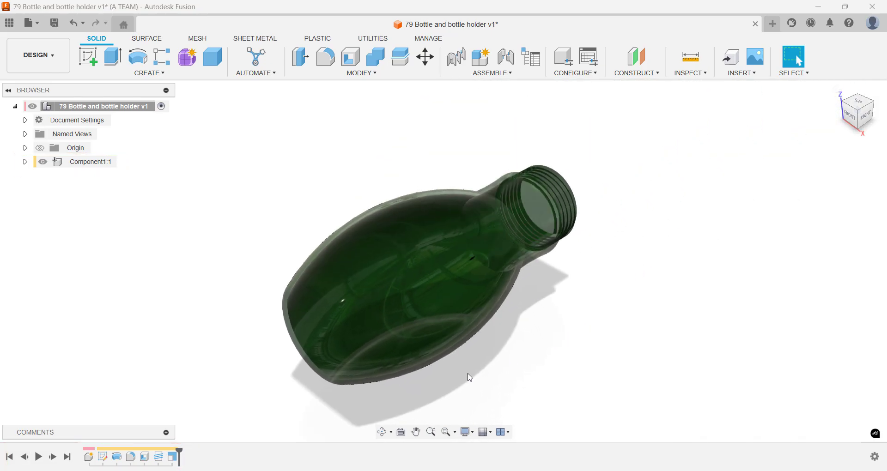
Open the bottle's profile sketch to examine its arcs and dimensions, and finish the sketch without editing it.
left_click(103, 458)
right_click(104, 459)
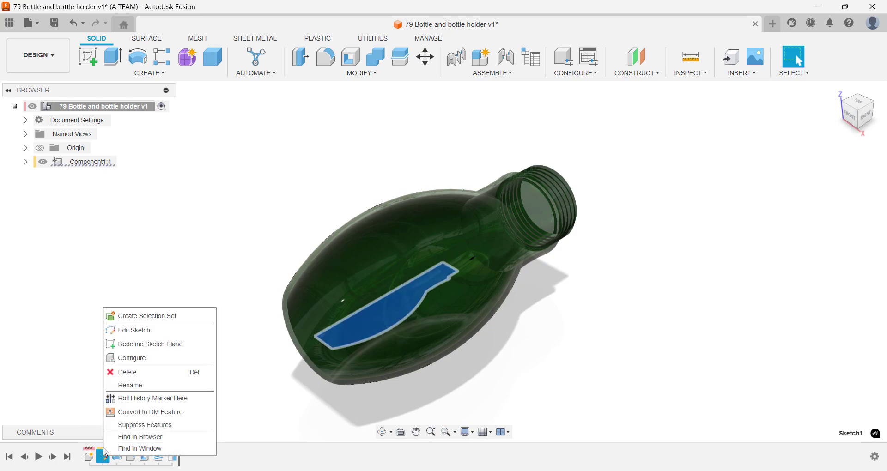
left_click(132, 330)
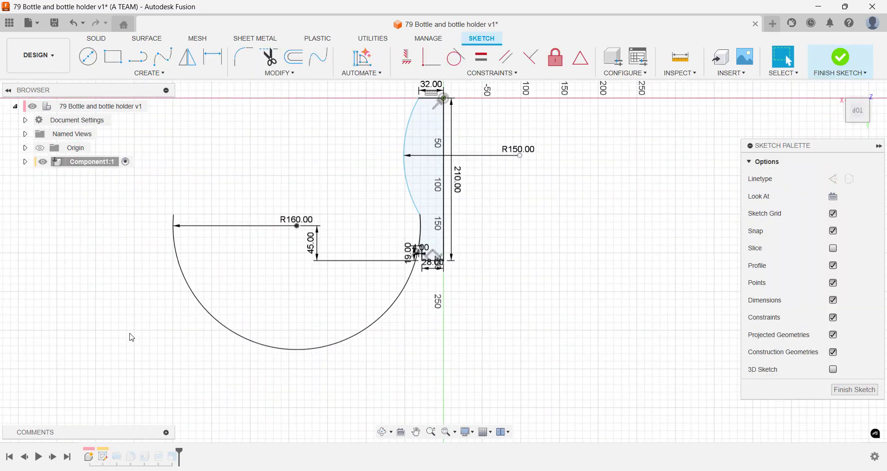
type("s")
type("fini")
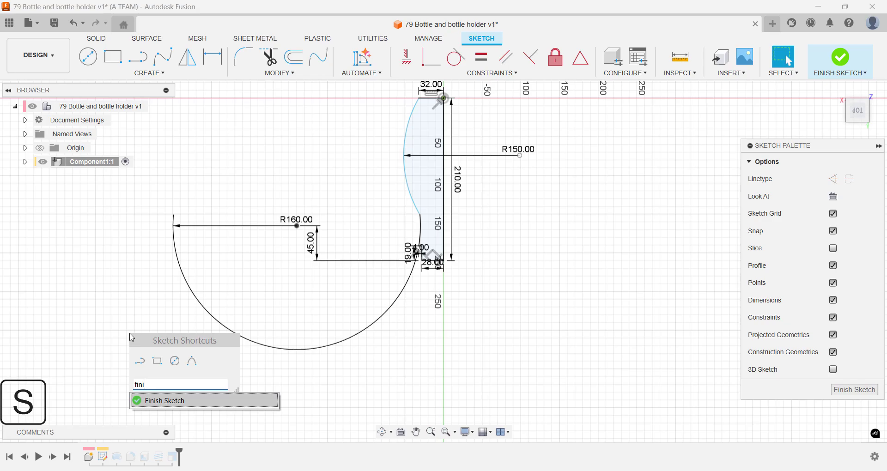
key("Return")
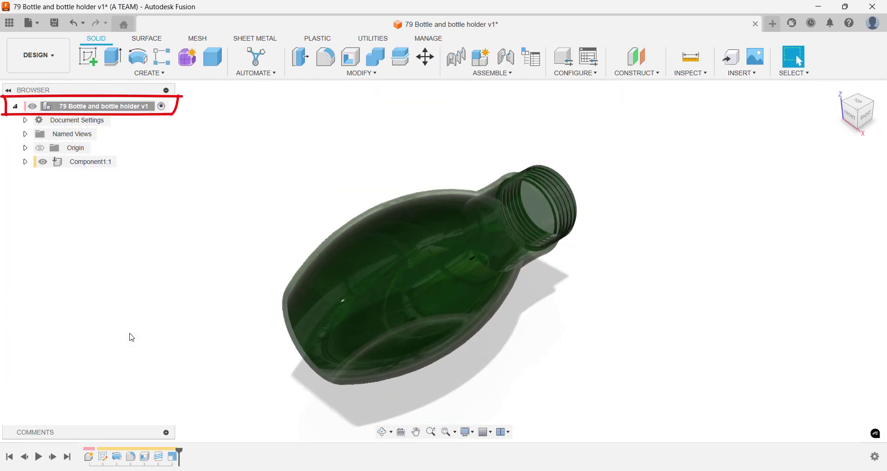
Create a new internal component named "Bottle holder" under the main assembly and make it active.
type("s")
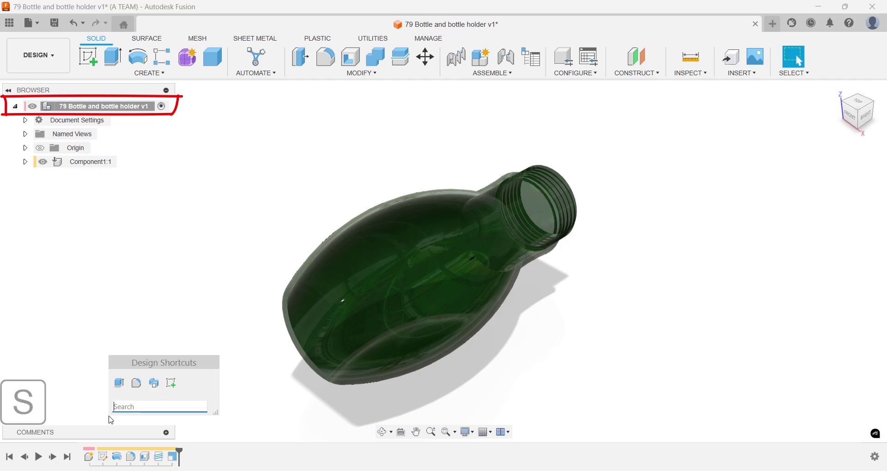
type("new")
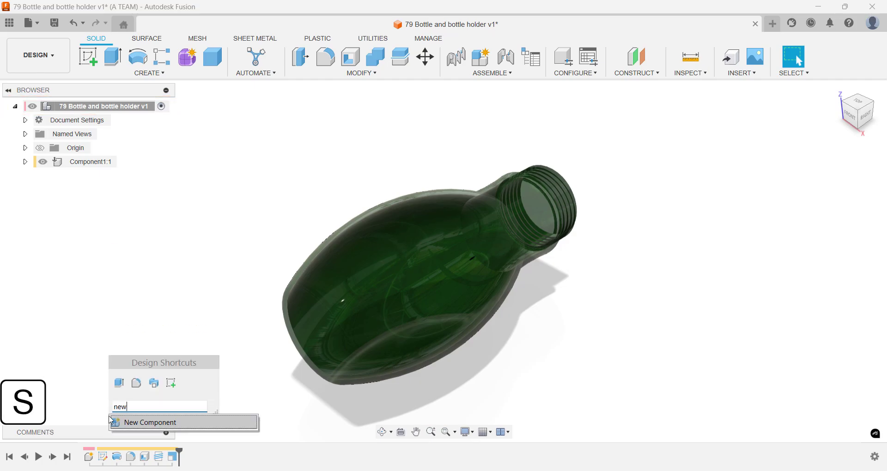
left_click(113, 422)
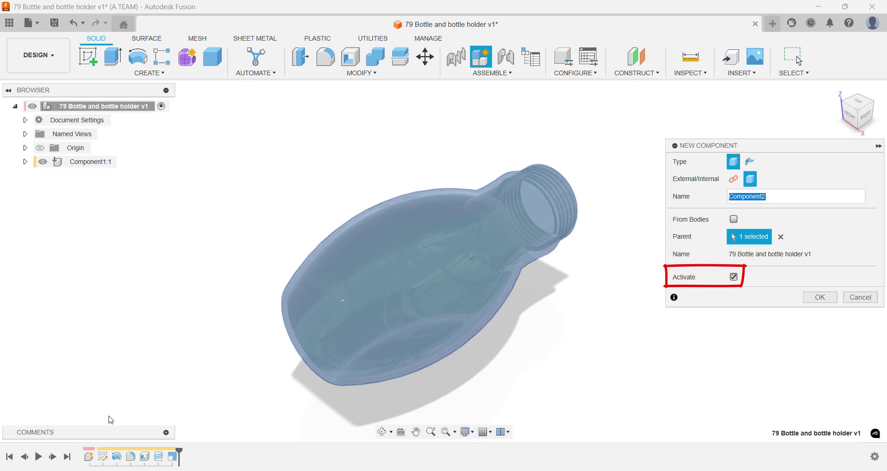
type("Bottle holder")
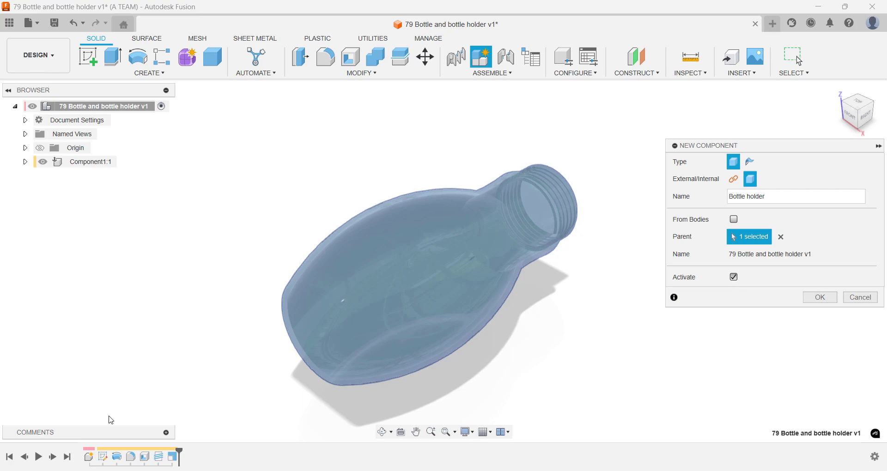
key("Return")
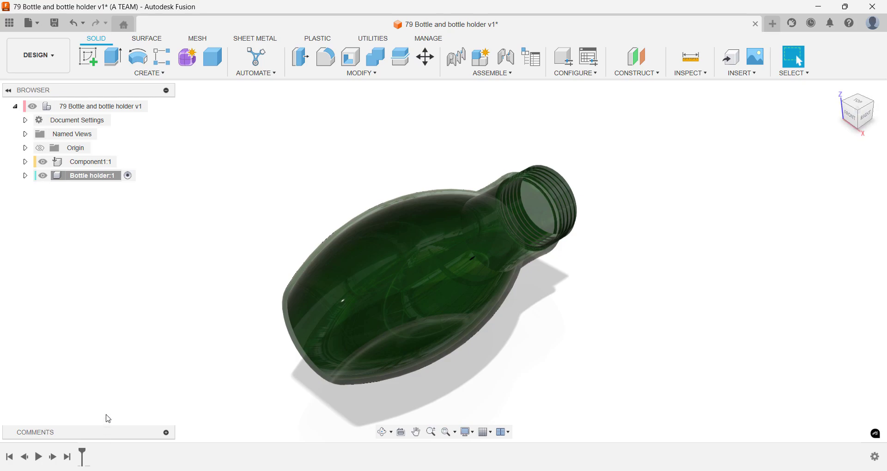
Offset the chained outer faces of the bottle's bulging body and base outward by 3 mm as a new surface body.
key("s")
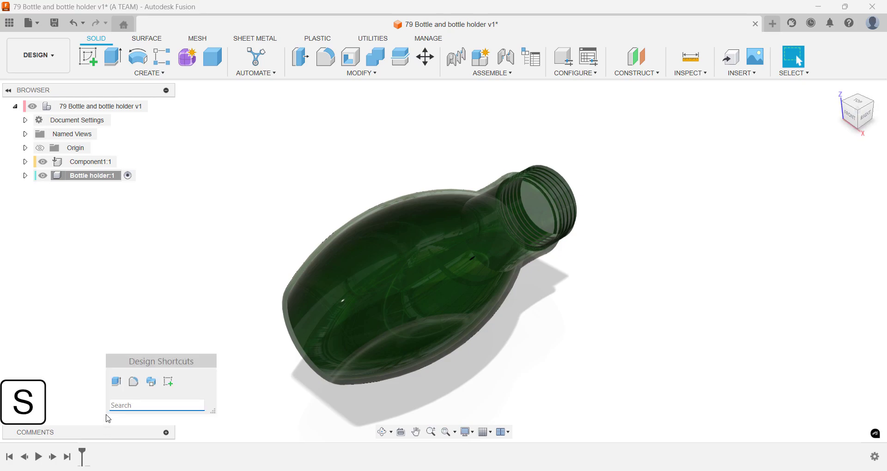
type("off")
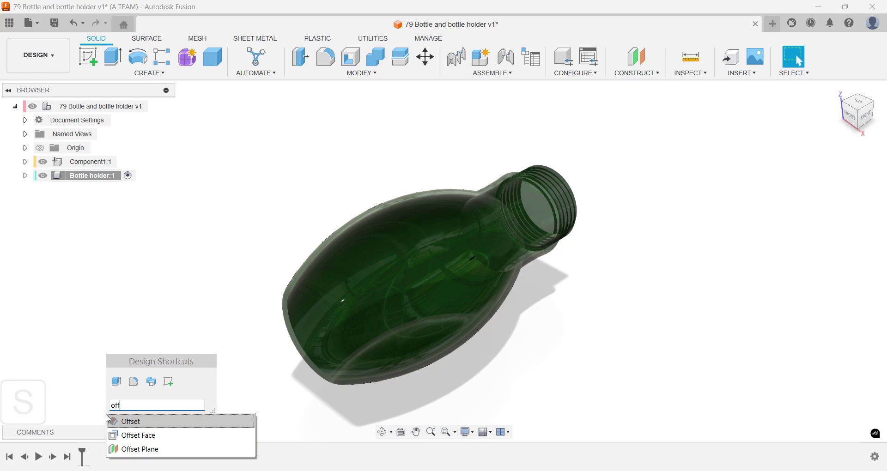
left_click(109, 420)
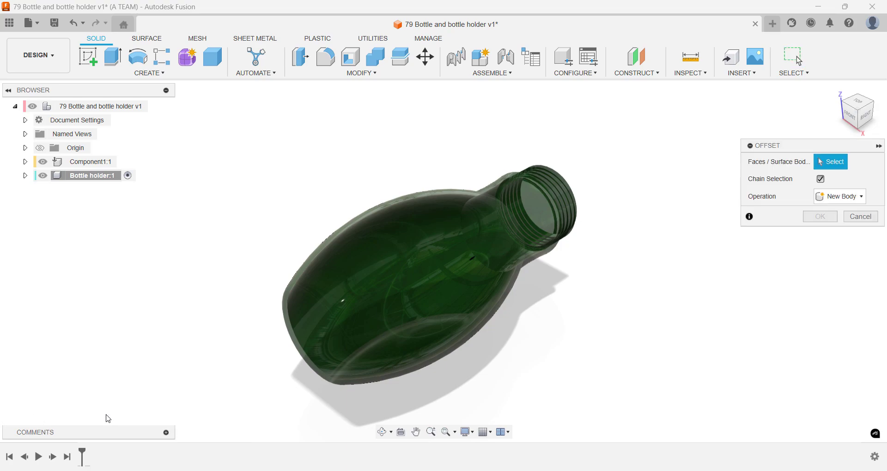
left_click(316, 325)
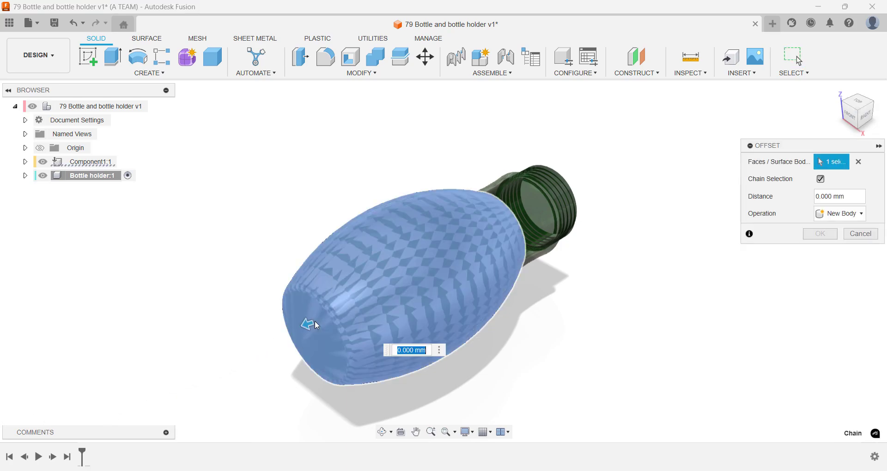
type("3")
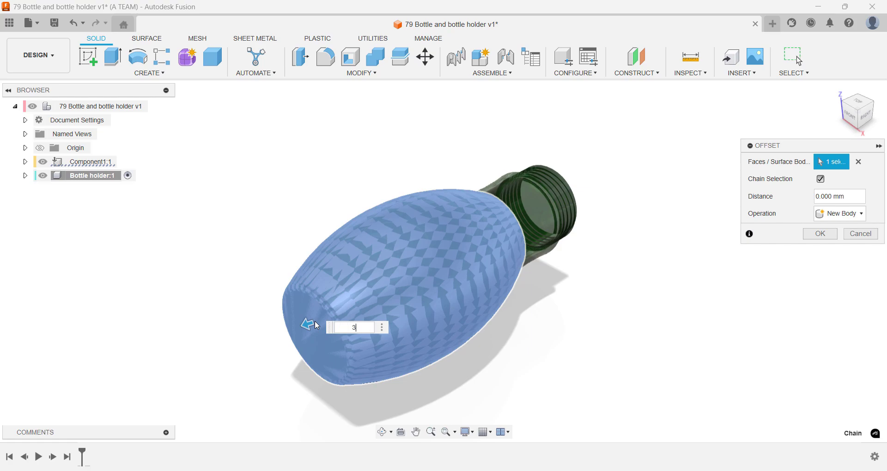
key("Return")
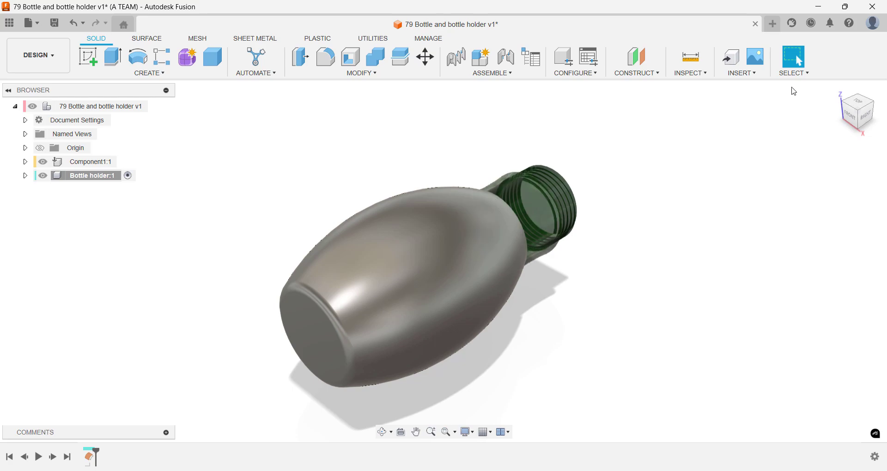
Inspect the offset surface from above and from its neck end, and hide the bottle component Component1.
left_click(858, 107)
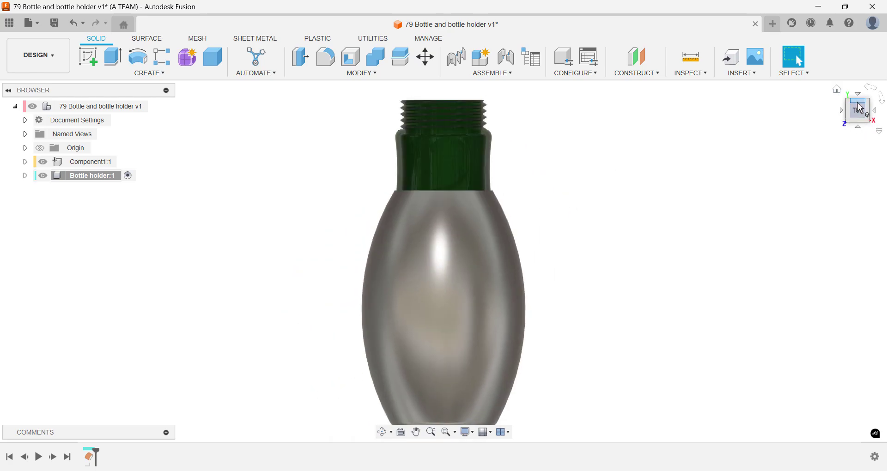
left_click(858, 94)
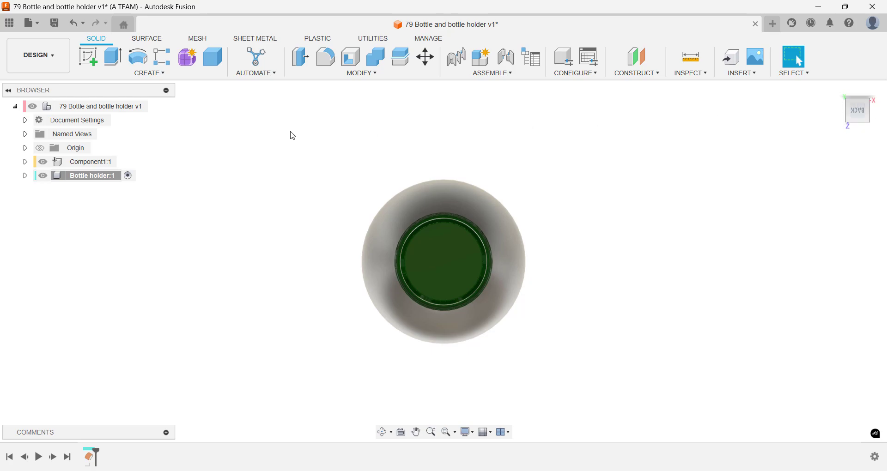
left_click(43, 161)
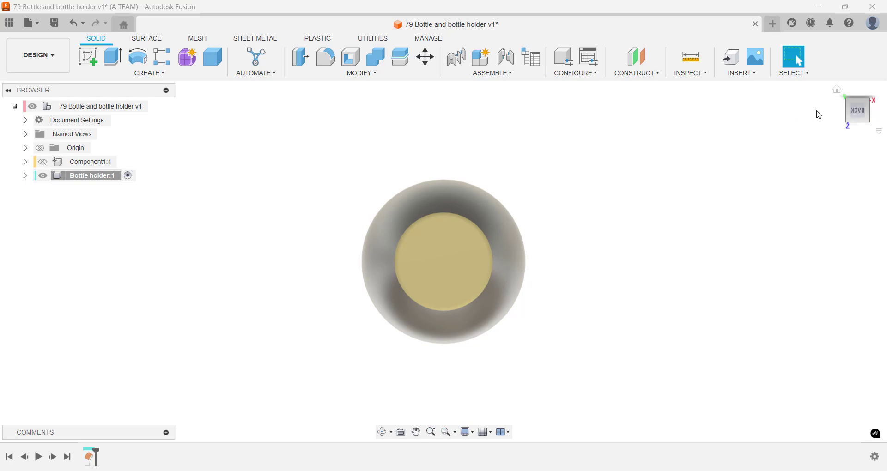
left_click(836, 89)
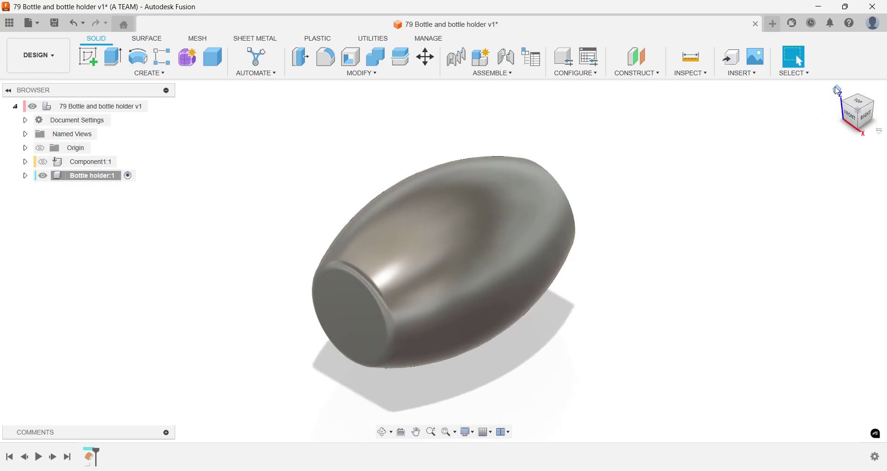
Create a sketch on the horizontal XY plane through the holder's axis, with the whole surface in view from above.
left_click(858, 103)
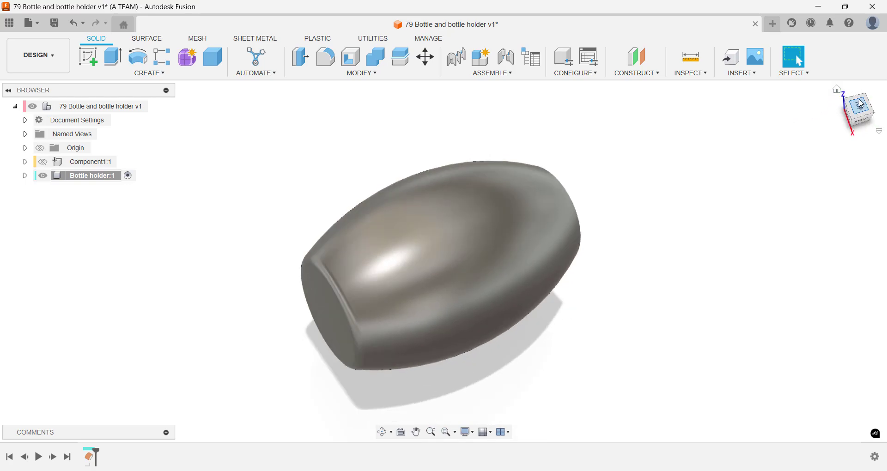
left_click(867, 90)
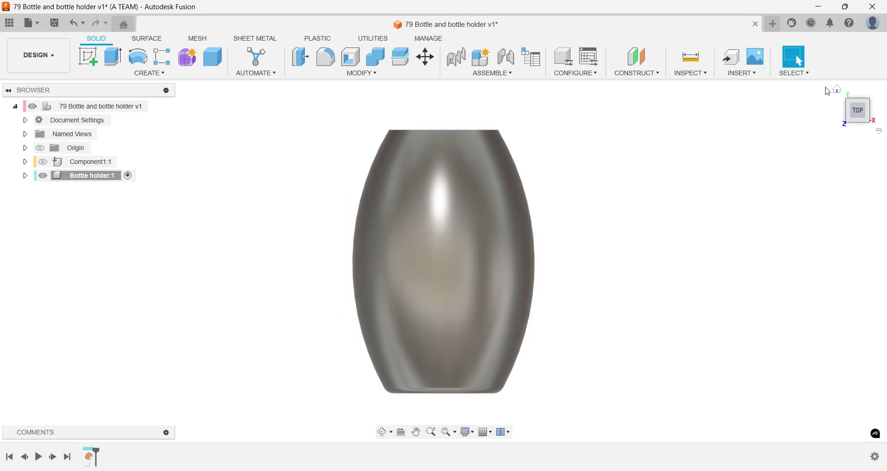
type("s")
type("sk")
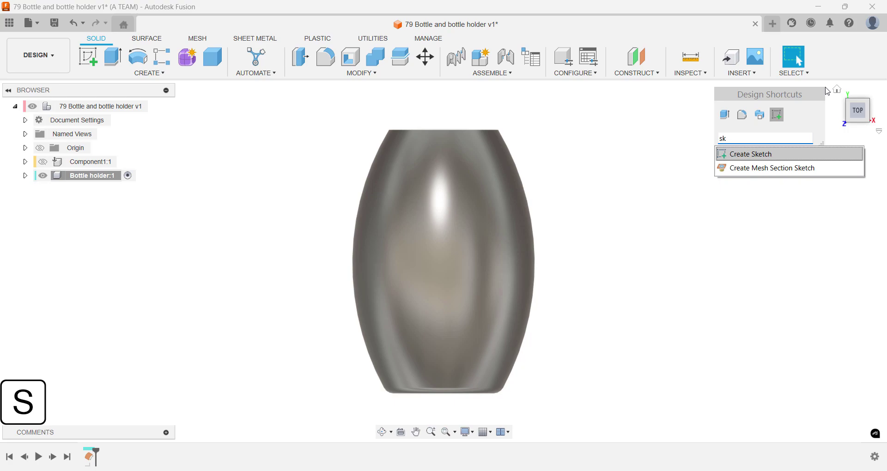
key("Return")
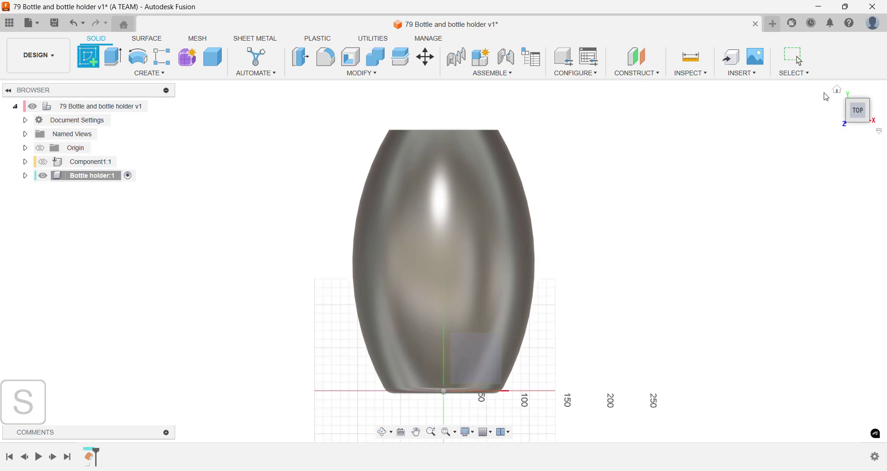
left_click(490, 358)
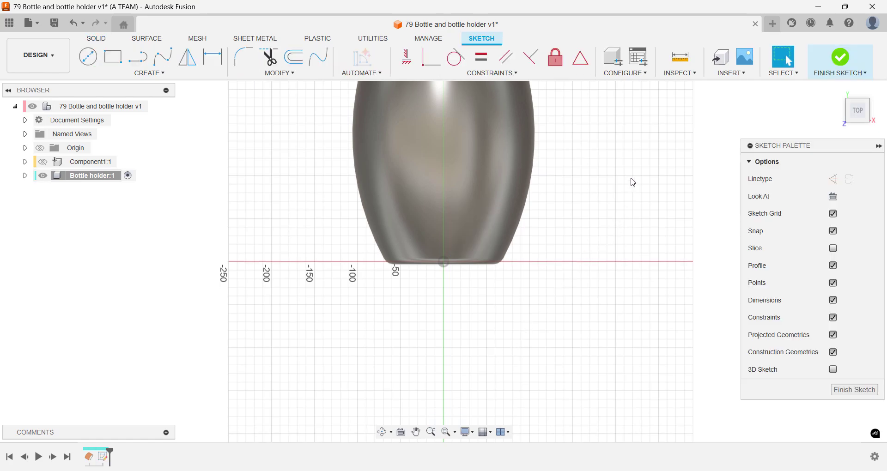
middle_click_drag(633, 182, 572, 302)
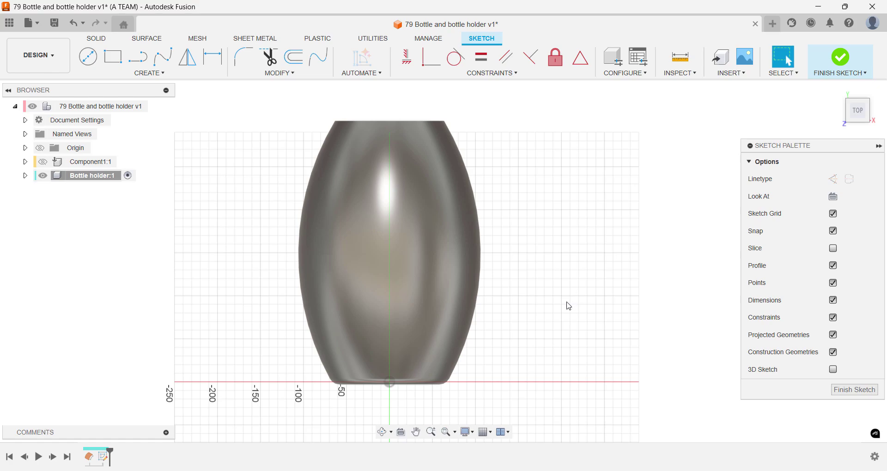
Draw a 340 mm vertical line along the holder's axis, extending past both ends, and convert it to a construction line.
key("l")
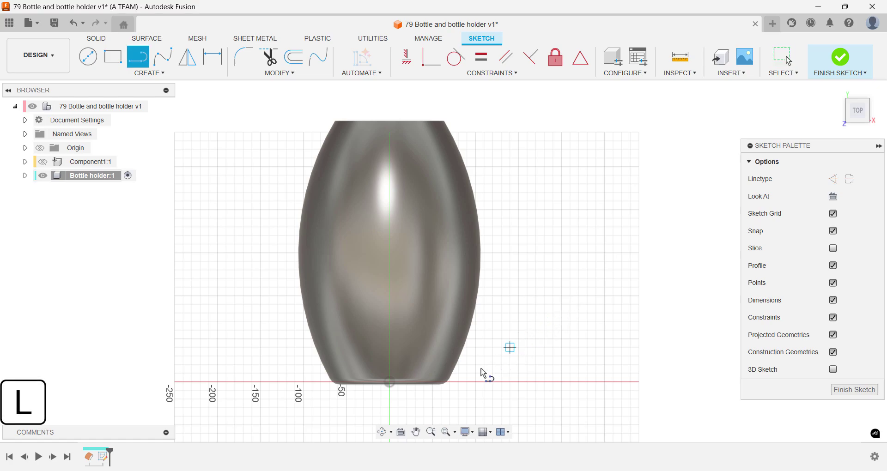
left_click(389, 407)
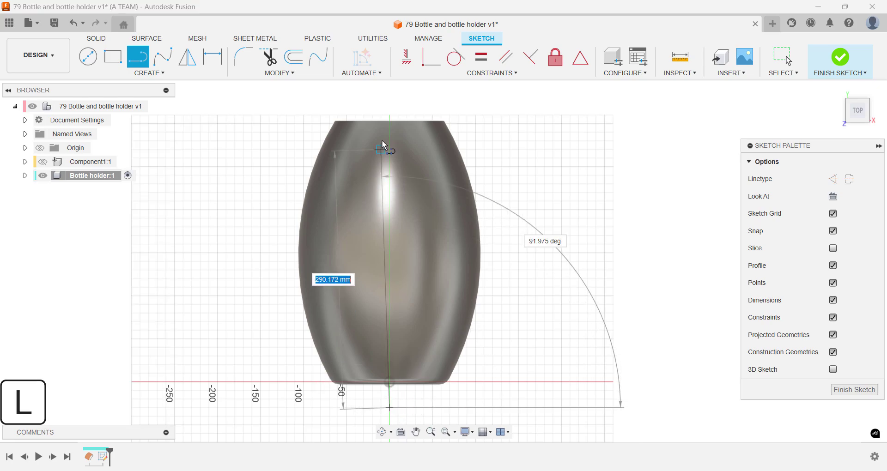
left_click(389, 116)
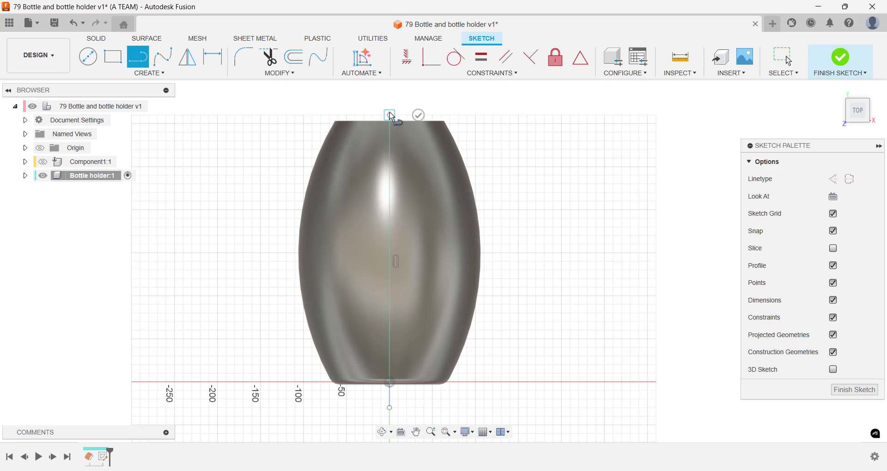
key("Escape")
left_click(390, 140)
key("x")
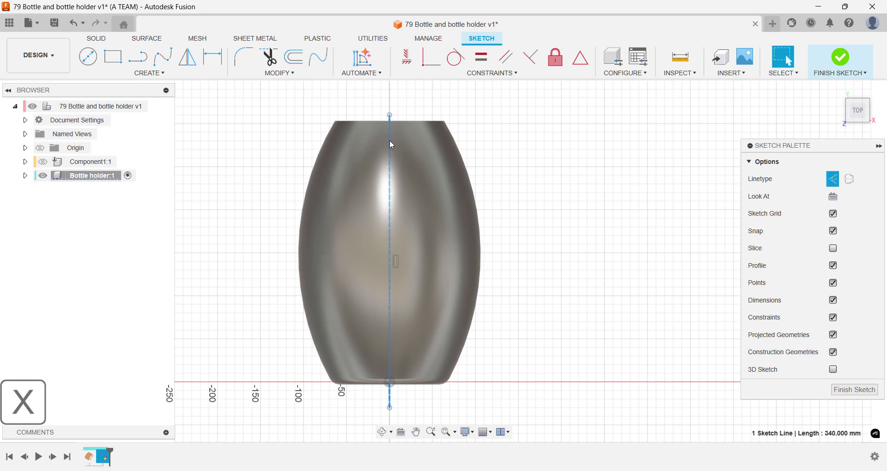
left_click(475, 151)
Draw a horizontal line from the construction axis at the holder's mid-height to a point outside its right-hand outline.
key("l")
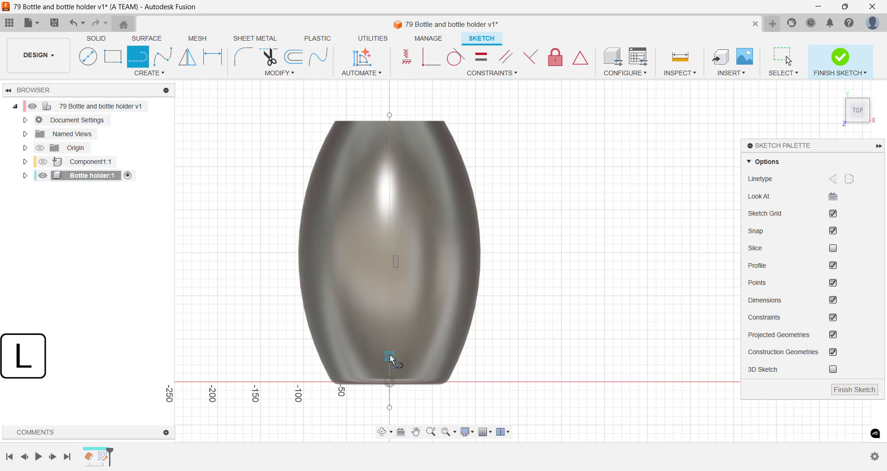
left_click(390, 253)
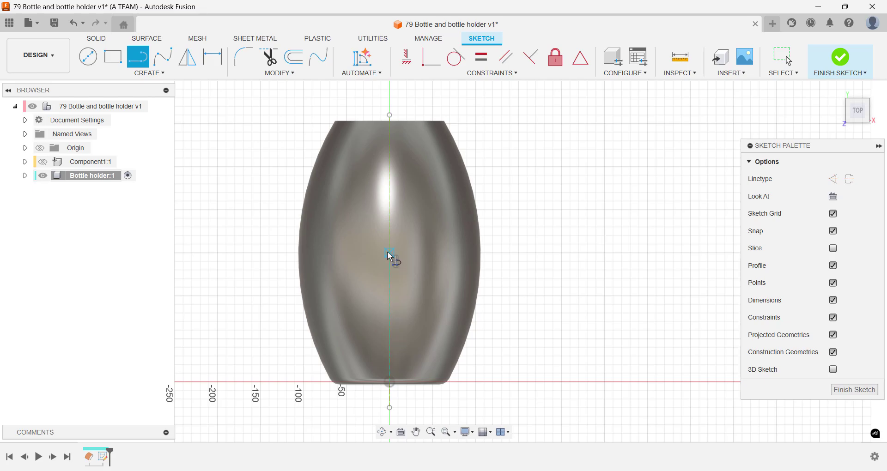
left_click(519, 253)
key("Escape")
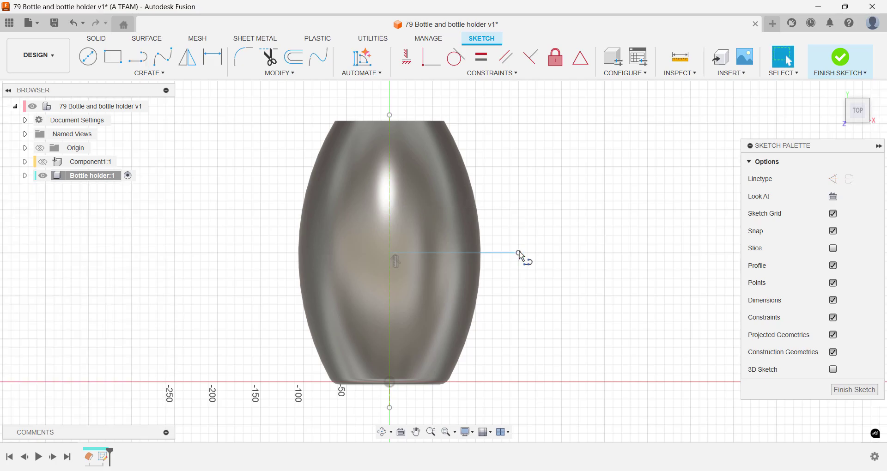
Offset the horizontal mid-height line 10 mm downward toward the holder's base.
key("o")
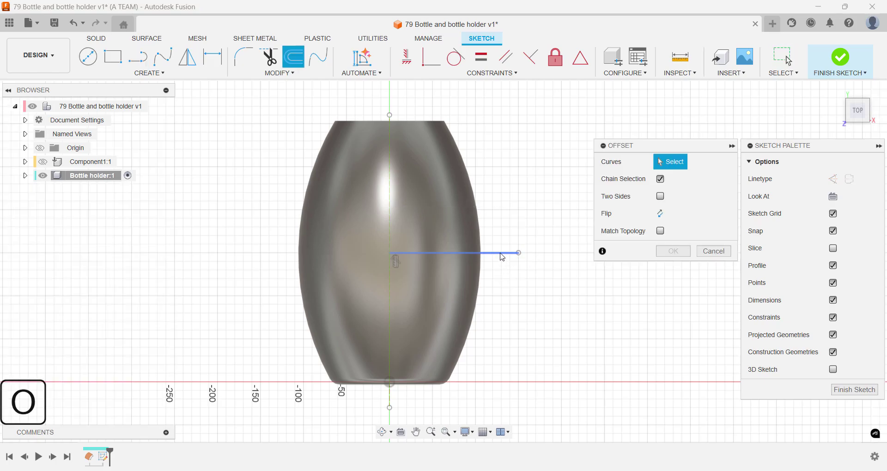
left_click(499, 254)
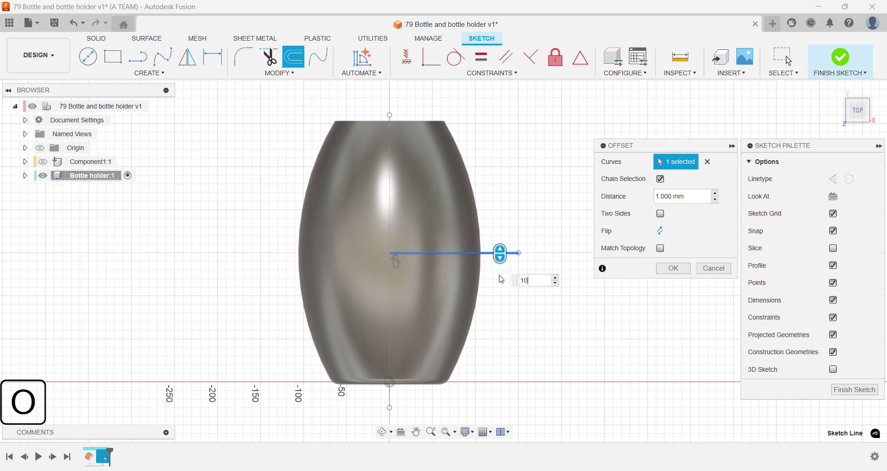
type("10")
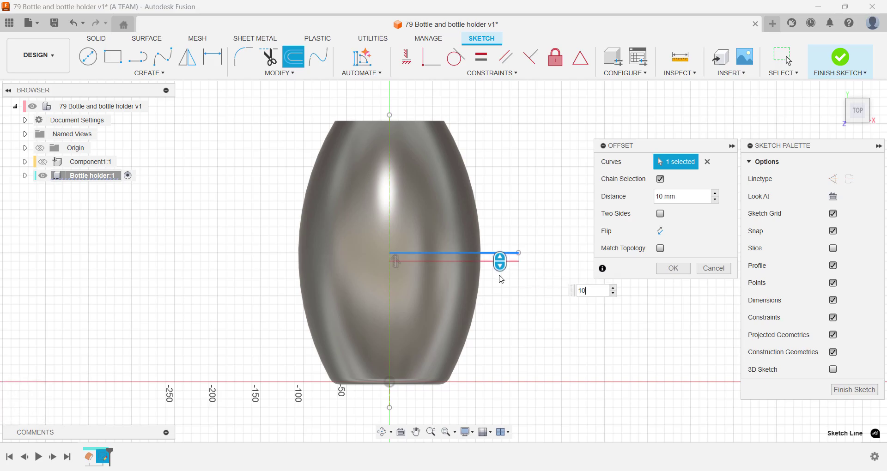
key("Return")
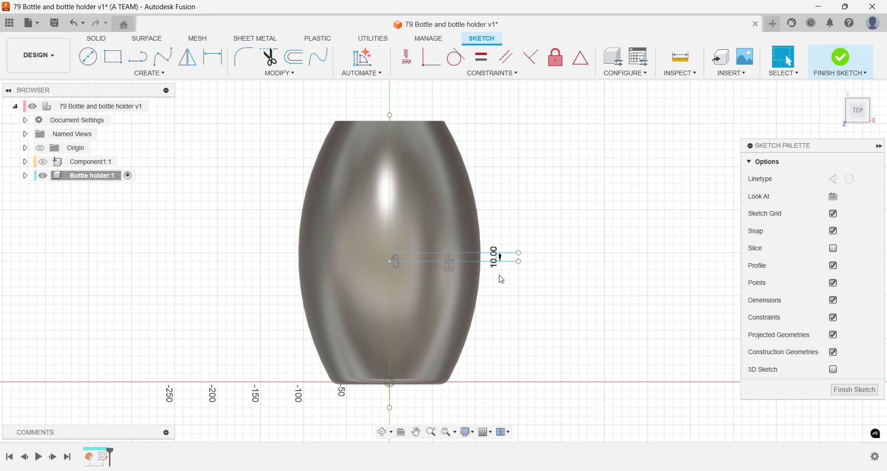
Draw a 150 mm horizontal line from the construction axis's lower endpoint, extending outward below the holder's base.
key("l")
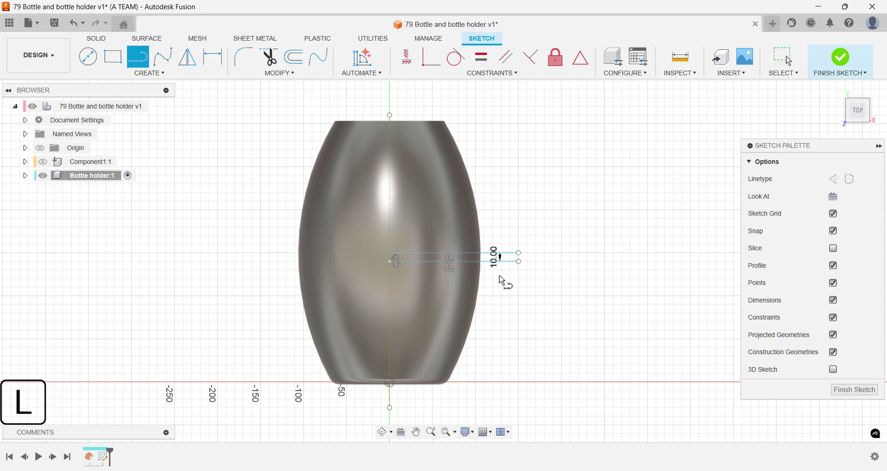
left_click(389, 408)
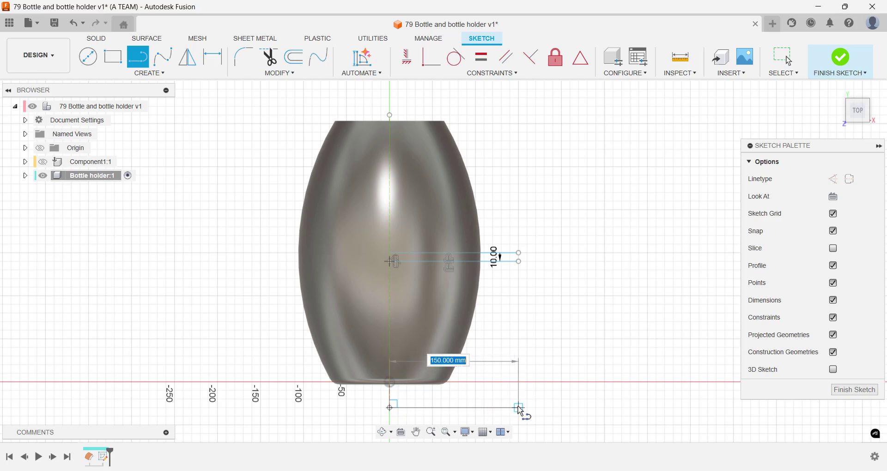
left_click(519, 409)
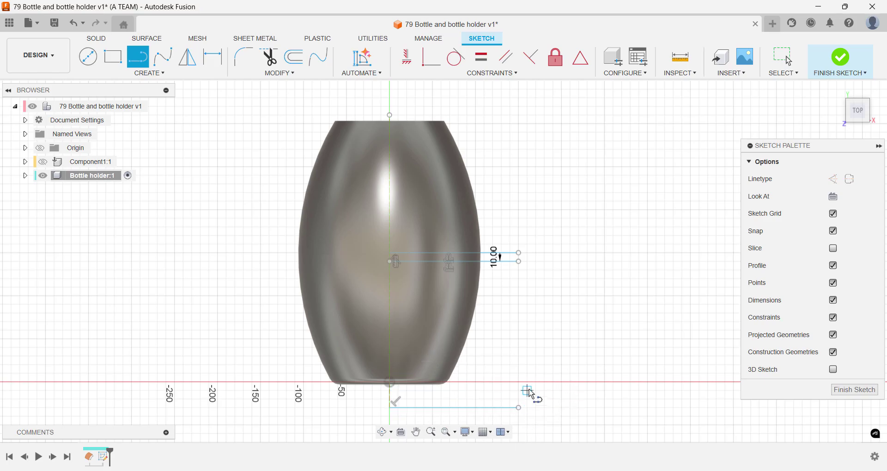
key("Escape")
Offset the horizontal line below the holder's base 10 mm downward, away from the holder.
middle_click_drag(531, 394, 528, 373)
key("l")
key("o")
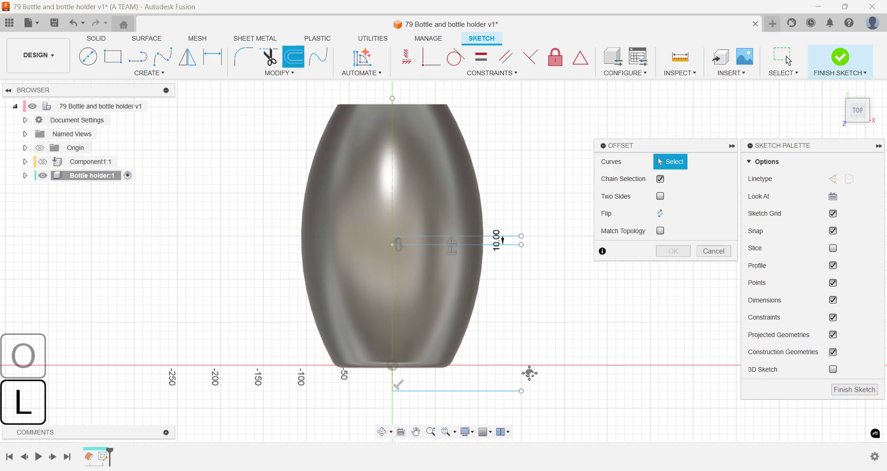
left_click(511, 390)
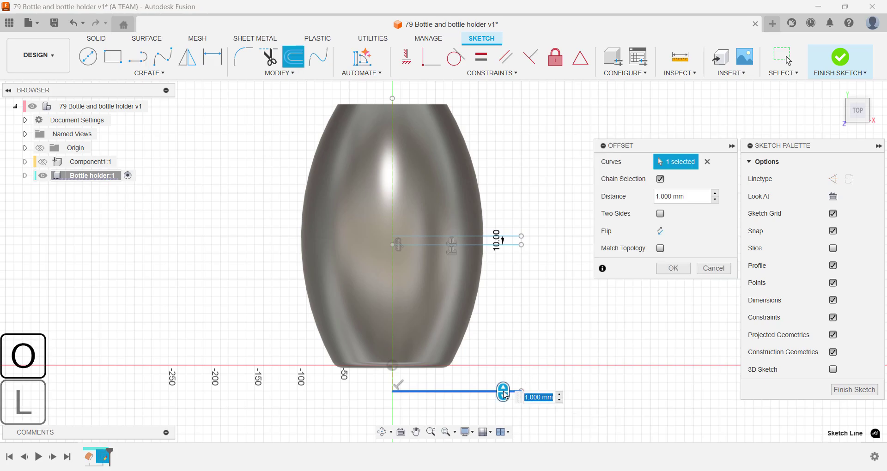
type("10")
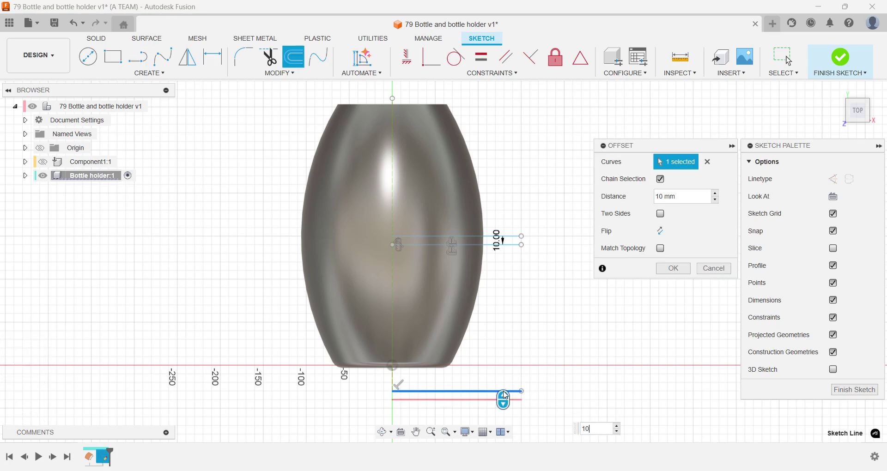
key("Return")
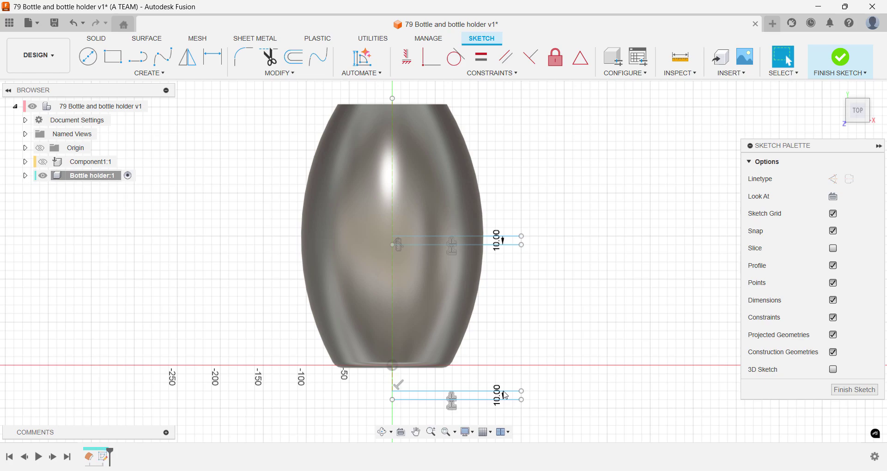
Draw a three-point fit point spline from below the lower lines, bowing inward over the holder, to outside its outline above the mid-height lines.
key("s")
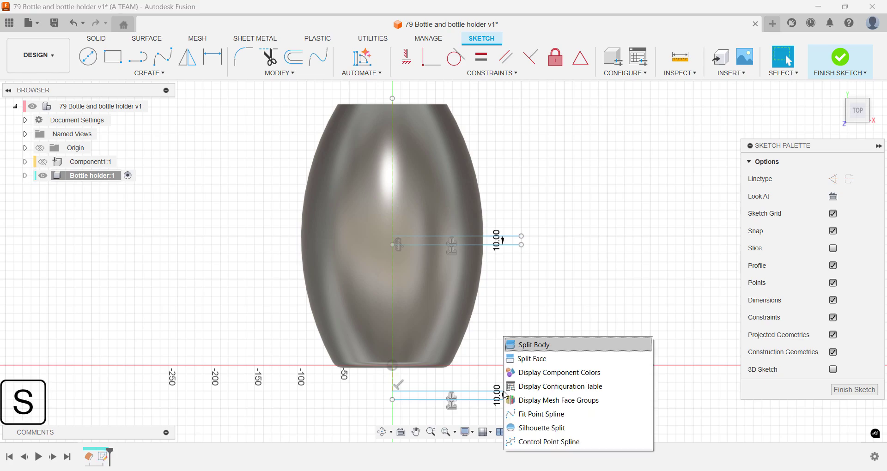
key("Down")
key("Down")
key("Down")
key("Down")
key("Down")
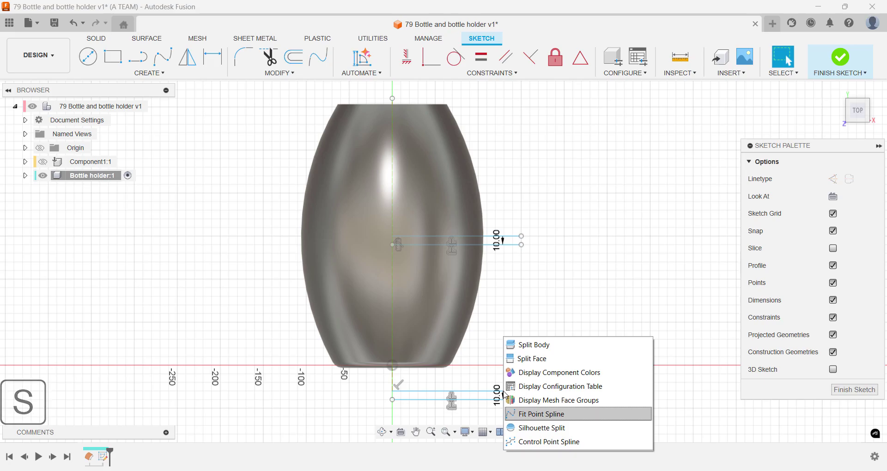
key("Return")
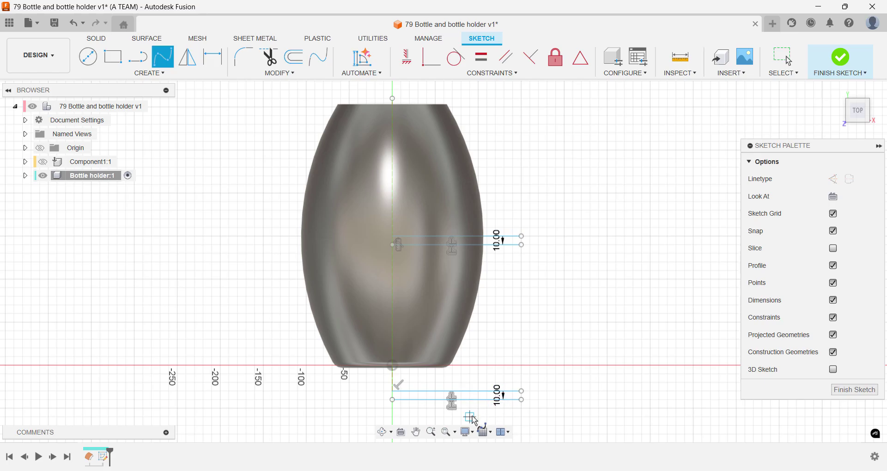
left_click(470, 416)
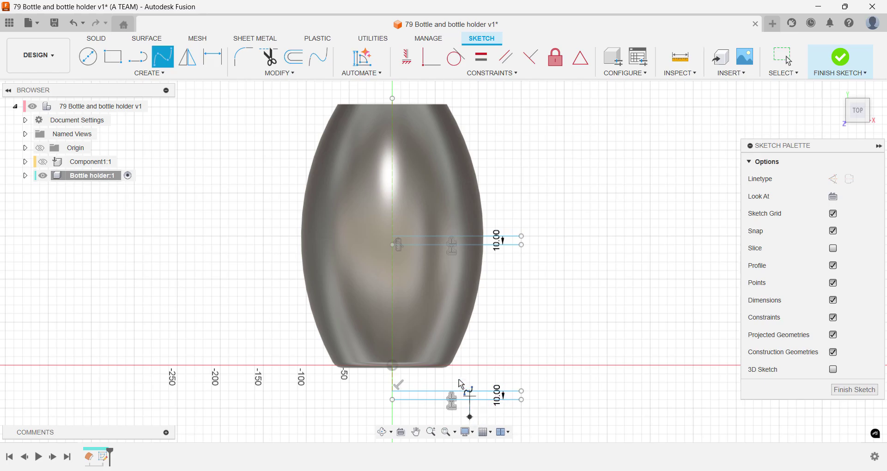
left_click(438, 299)
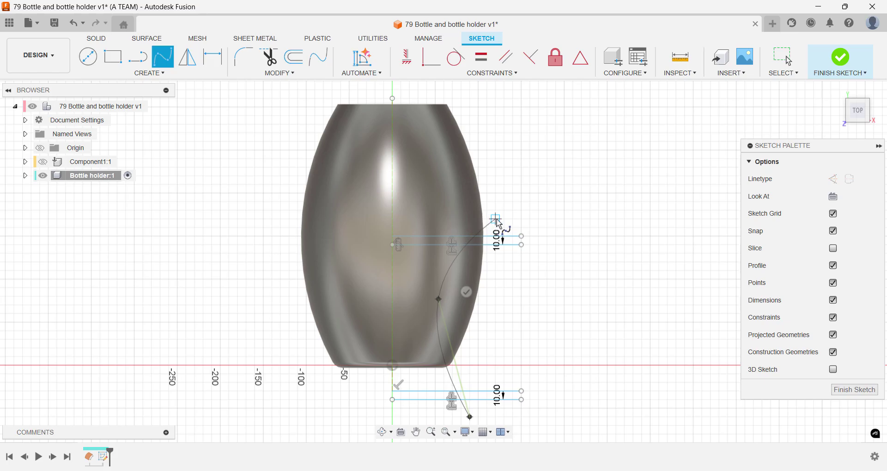
left_click(504, 227)
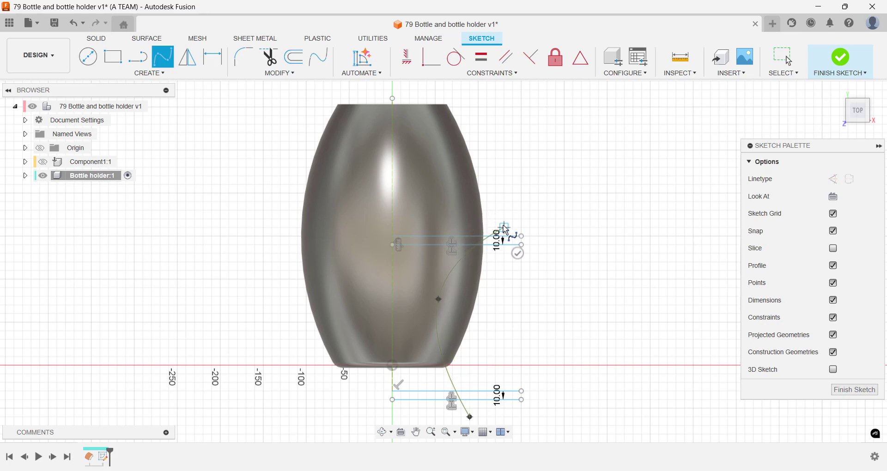
left_click(518, 253)
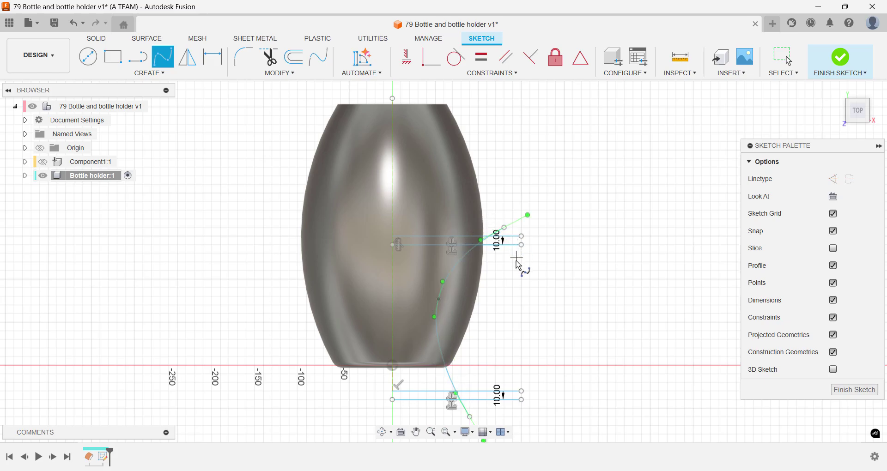
key("Escape")
Reshape the spline by raising its upper end, flattening its lower end tangent and moving its middle point to about X 35, Y 60 mm.
left_click_drag(505, 228, 521, 202)
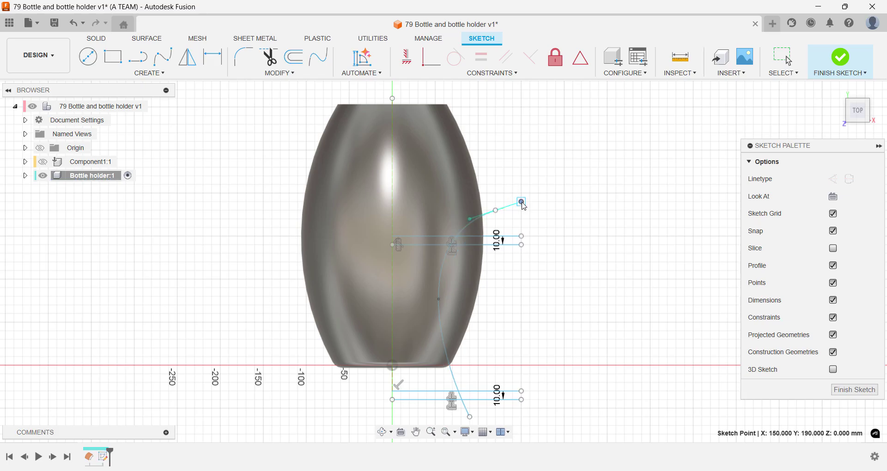
mouse_move(438, 298)
left_mouse_down()
mouse_move(422, 323)
mouse_move(425, 347)
mouse_move(422, 325)
left_mouse_up()
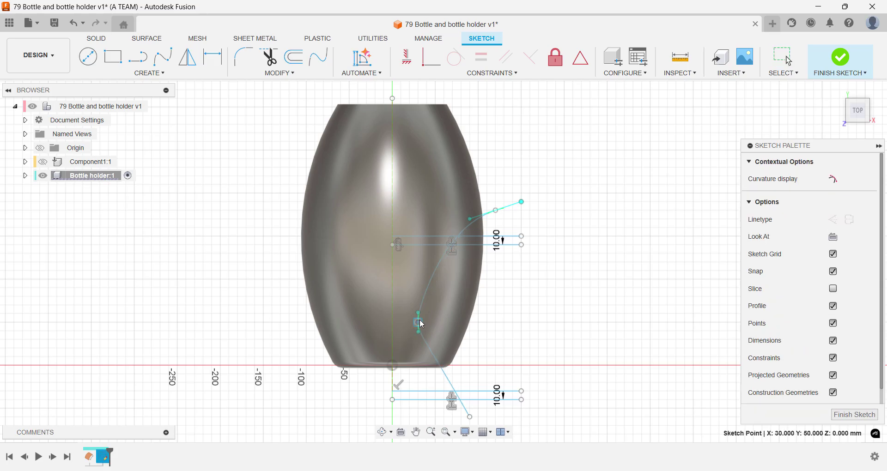
left_click(471, 418)
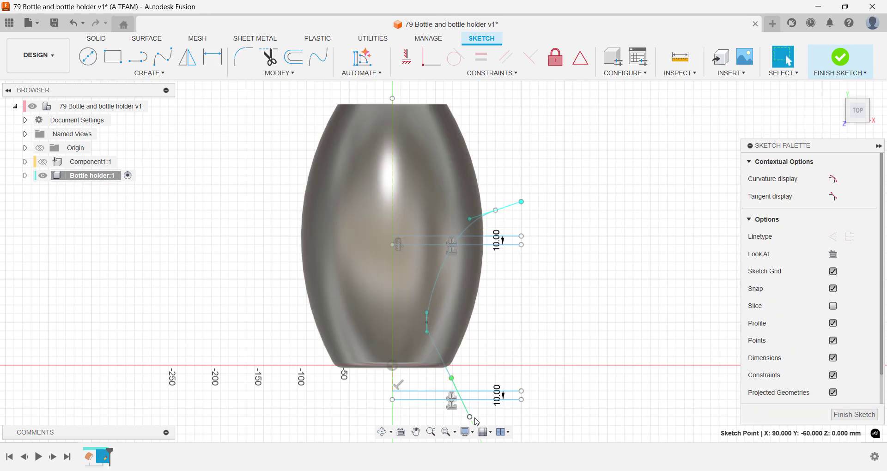
middle_click_drag(507, 415, 515, 372)
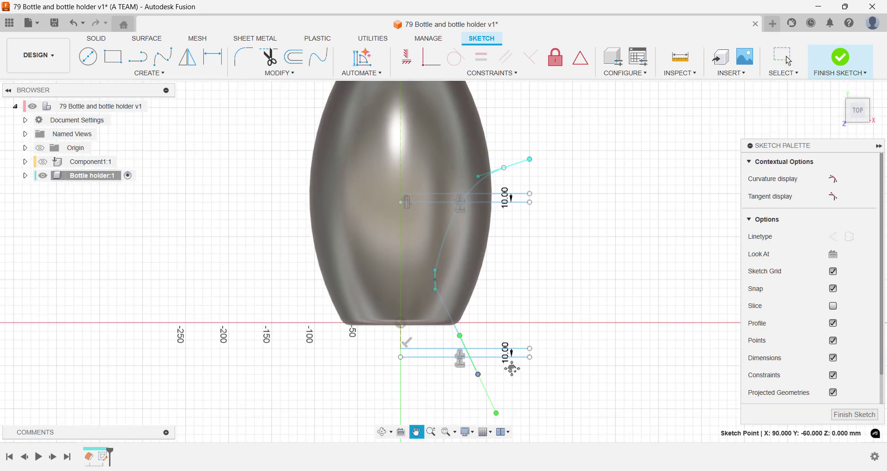
left_click_drag(499, 414, 509, 402)
left_click_drag(478, 376, 481, 374)
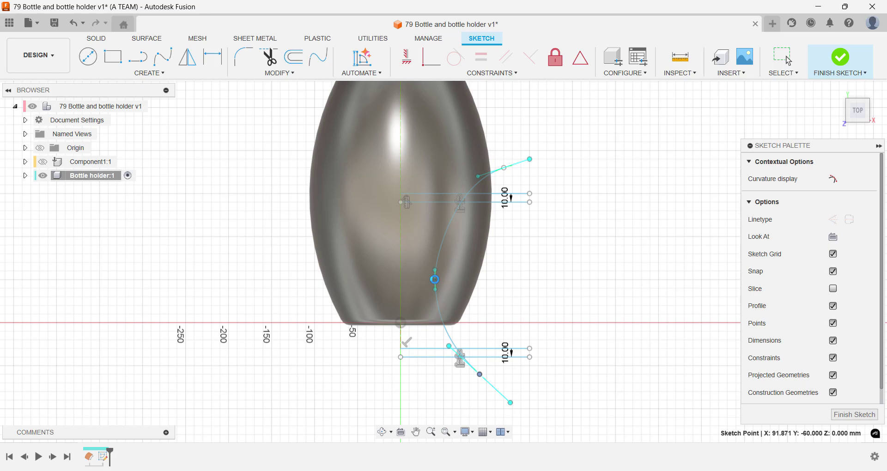
left_click_drag(434, 280, 431, 271)
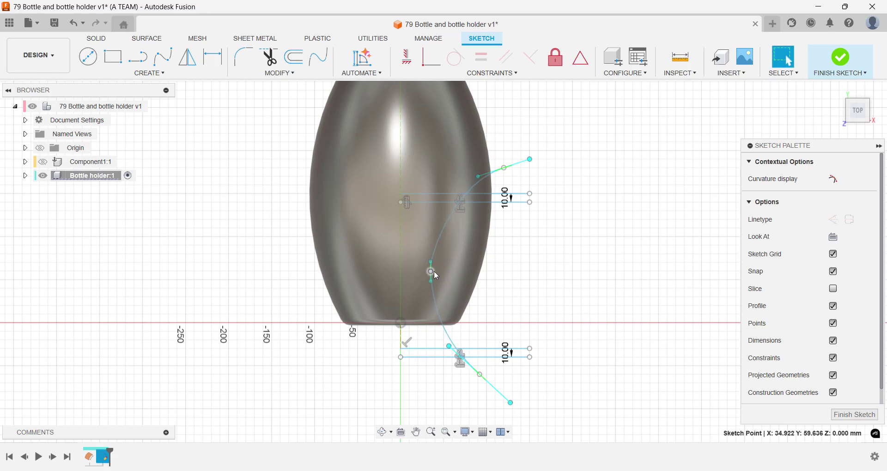
Offset the spline by -10 mm, toward the construction axis.
left_click(442, 238)
key("o")
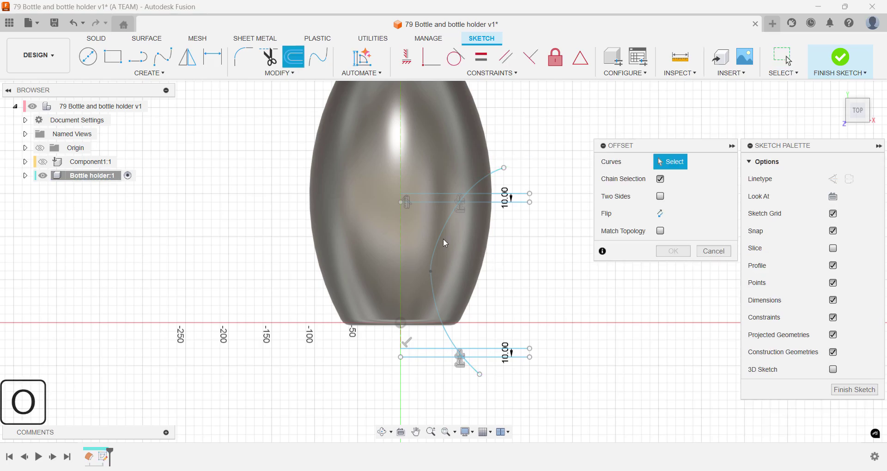
left_click(437, 236)
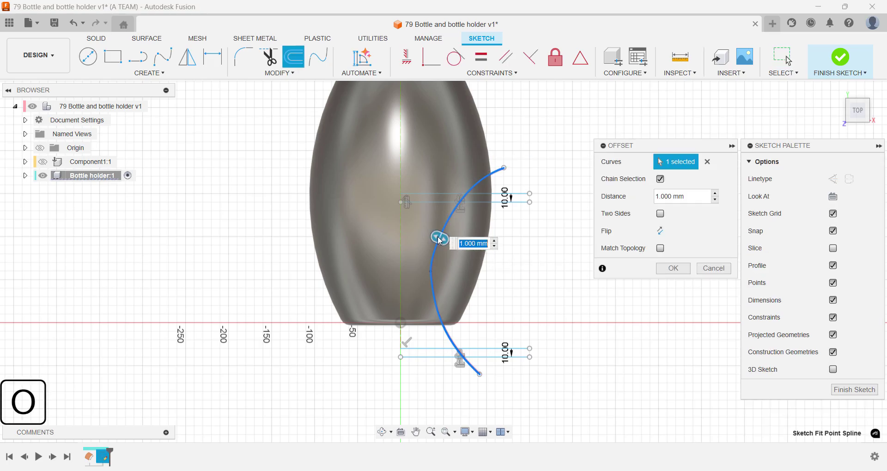
type("10")
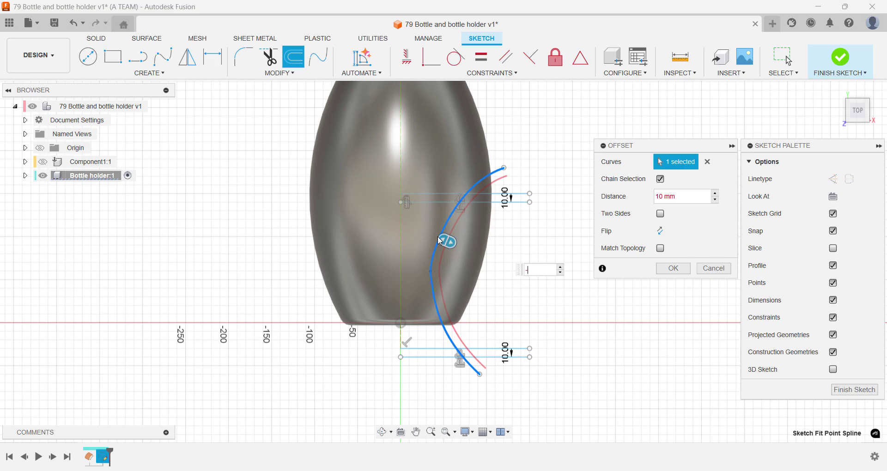
key("Return")
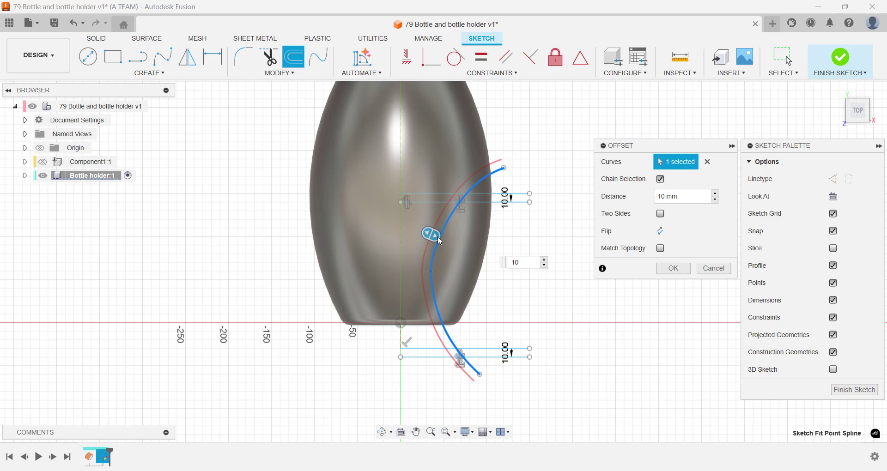
key("Return")
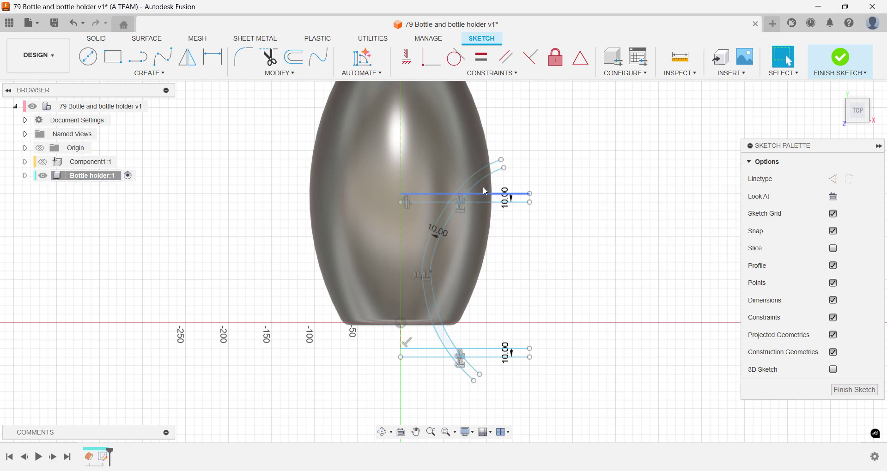
Adjust the original spline by slightly lowering its upper end and lengthening the vertical tangent handle at its middle point.
left_click(503, 169)
left_click_drag(430, 261, 431, 287)
left_click(788, 60)
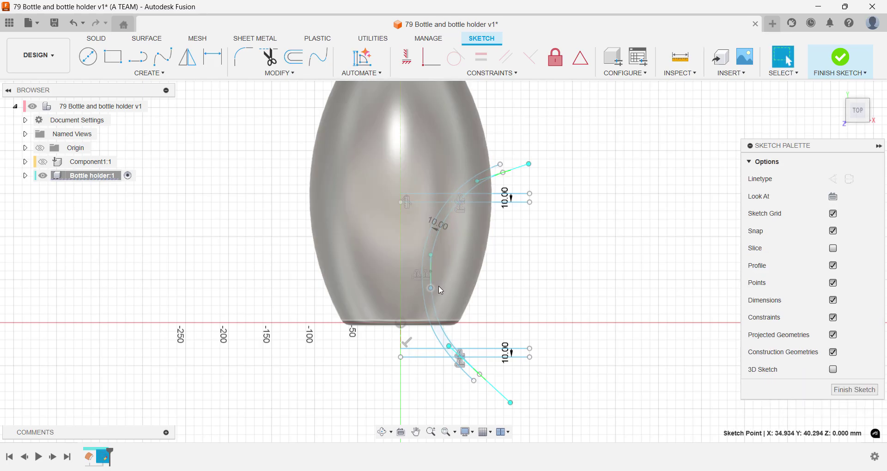
left_click(263, 213)
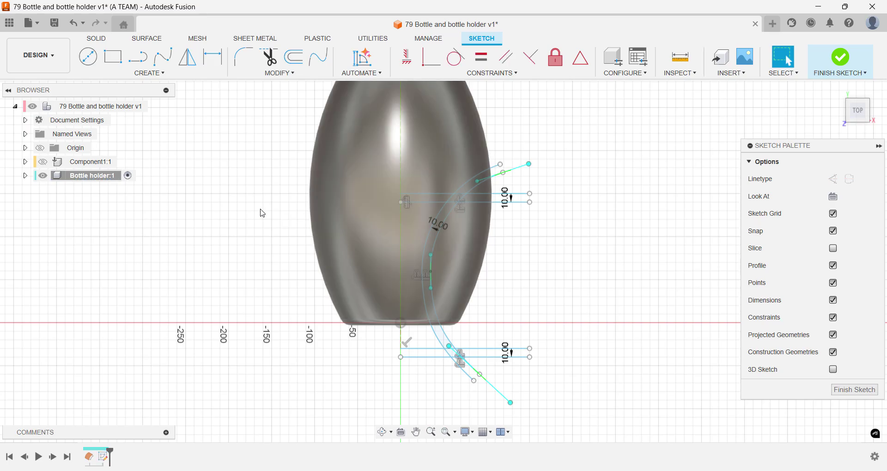
key("l")
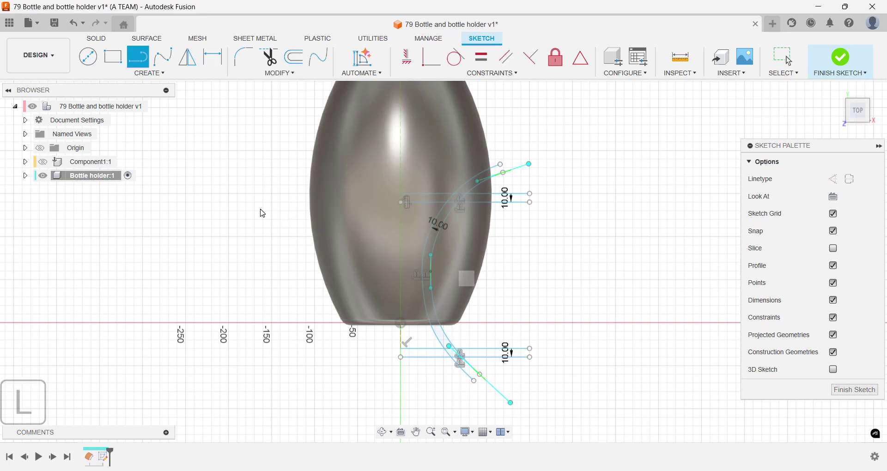
left_click(401, 181)
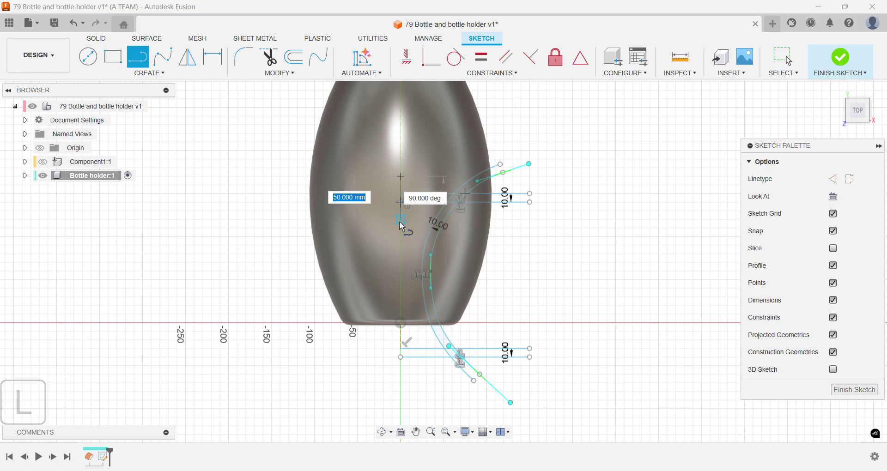
key("Escape")
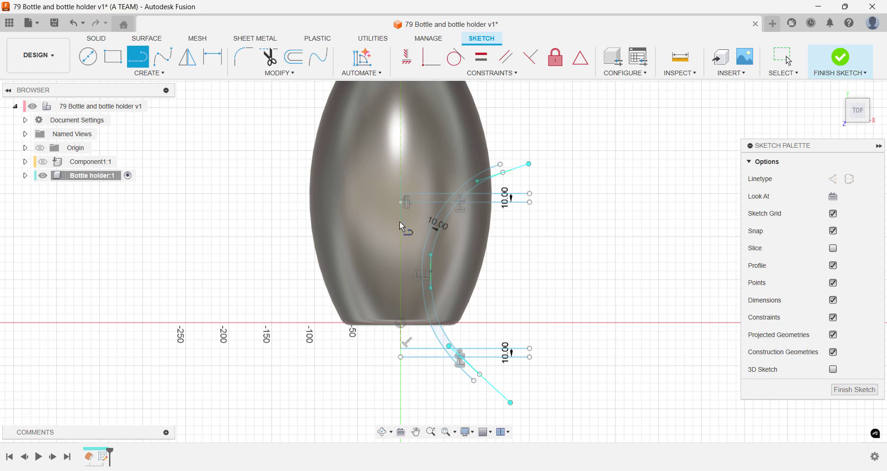
key("Escape")
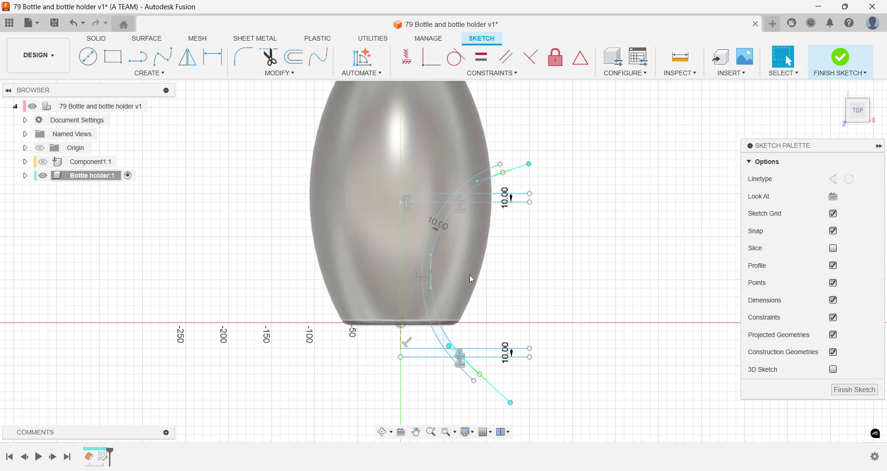
Finish the holder sketch and return to the home view of the model.
type("sf")
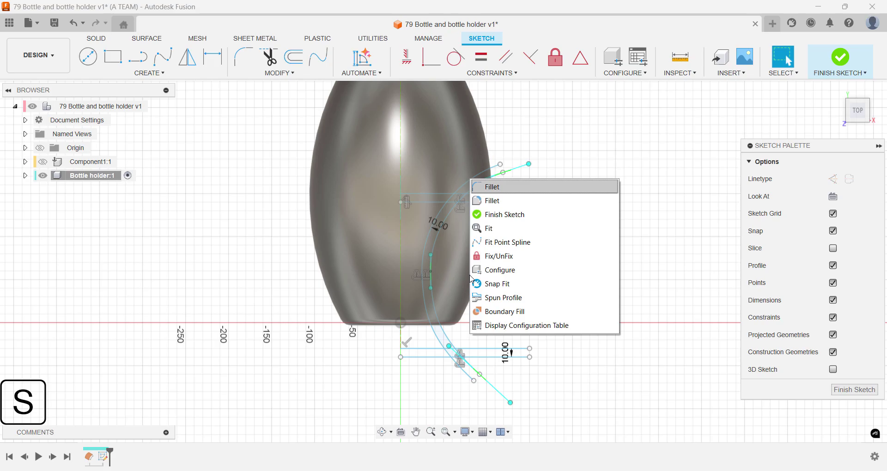
key("Down")
key("Down")
key("Return")
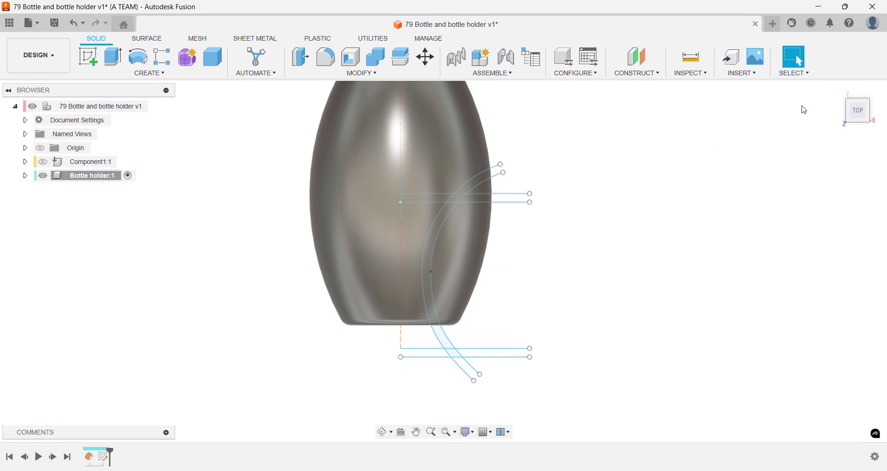
left_click(837, 90)
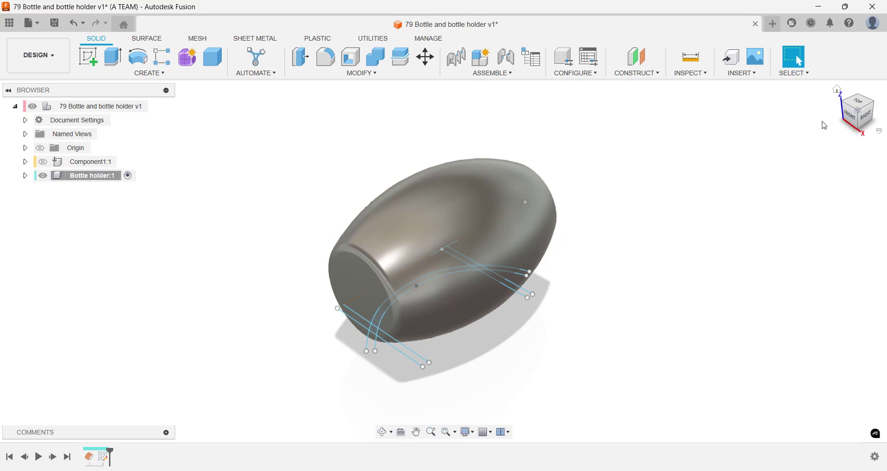
Extrude the four connected profiles of the curved strip and upper bar 200 mm, using the Intersect operation on the holder surface.
key("e")
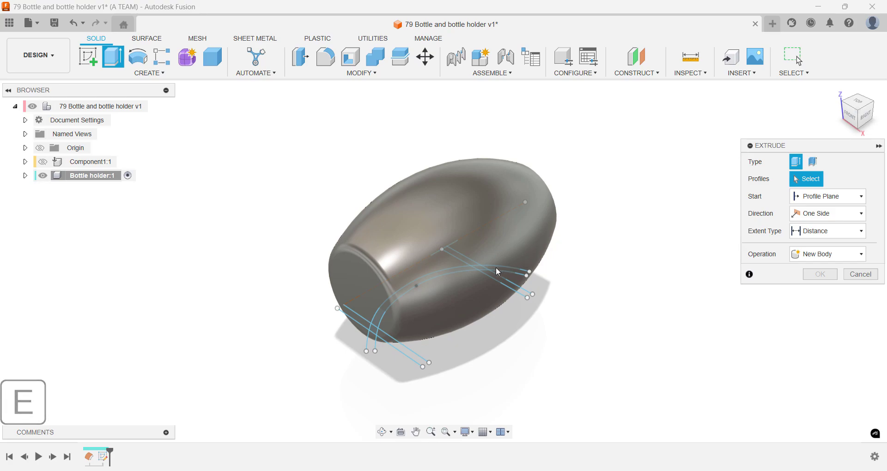
left_click(484, 267)
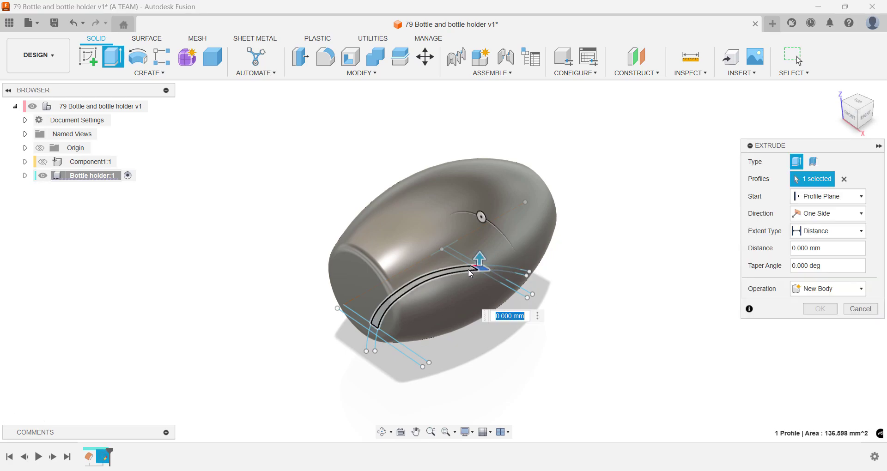
left_click(435, 278)
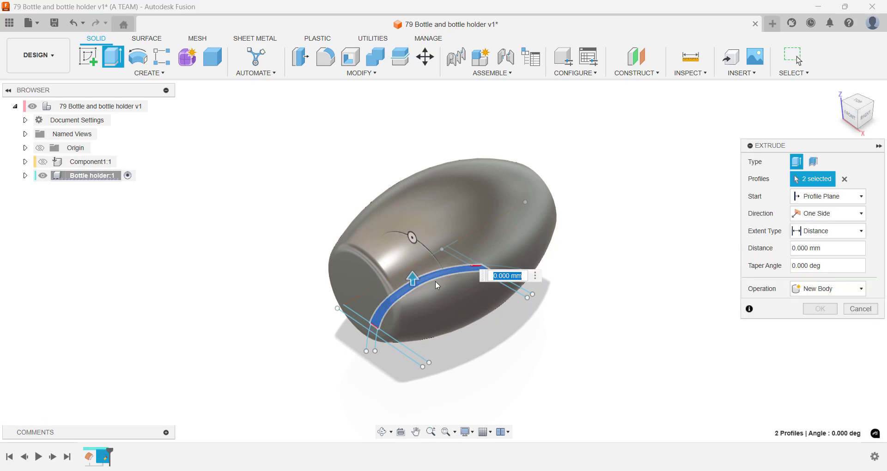
left_click(379, 322)
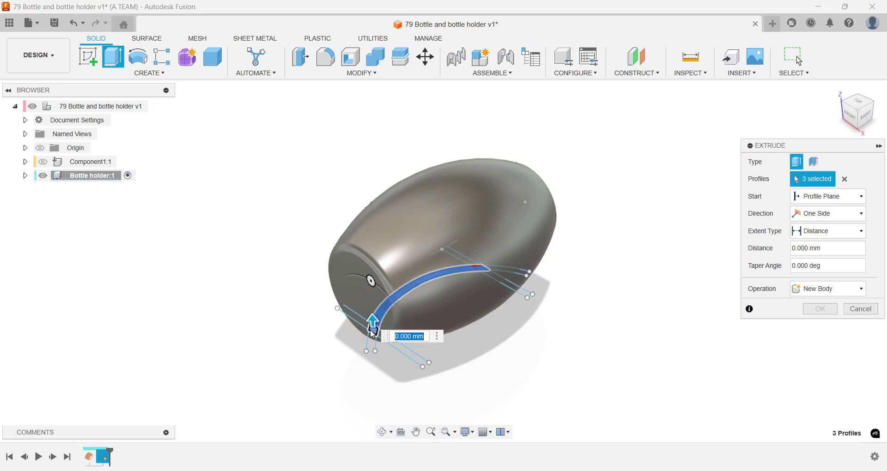
left_click(459, 255)
left_click_drag(461, 249, 462, 231)
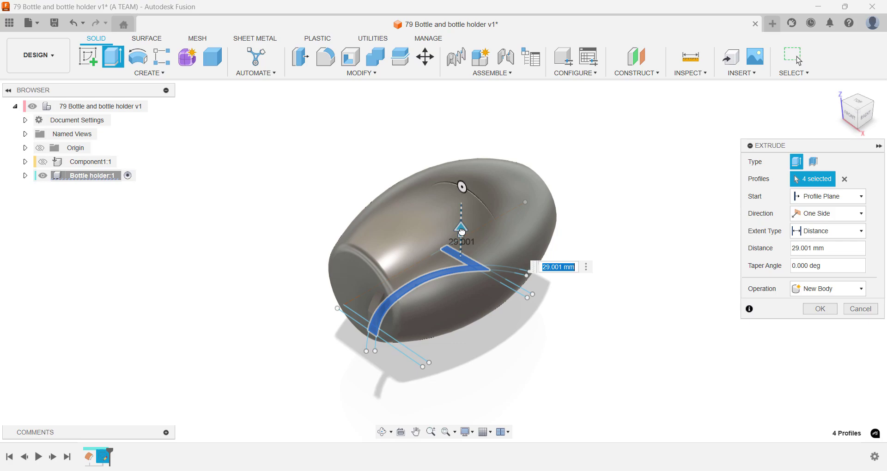
type("100")
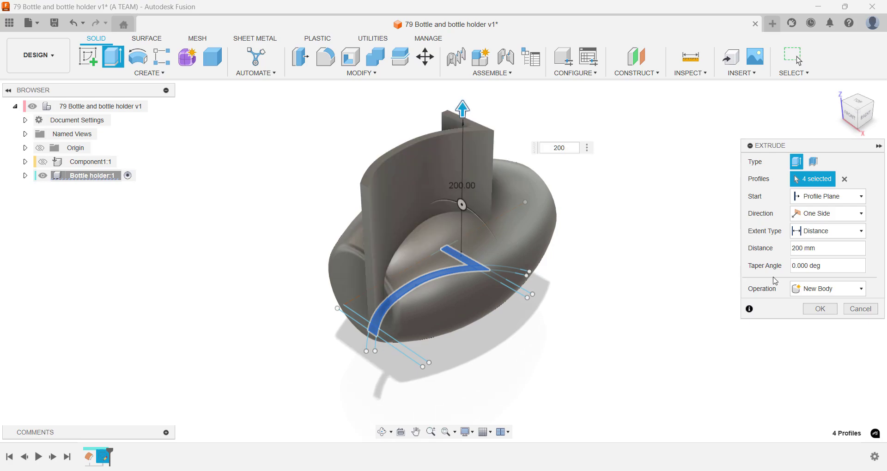
left_click(814, 287)
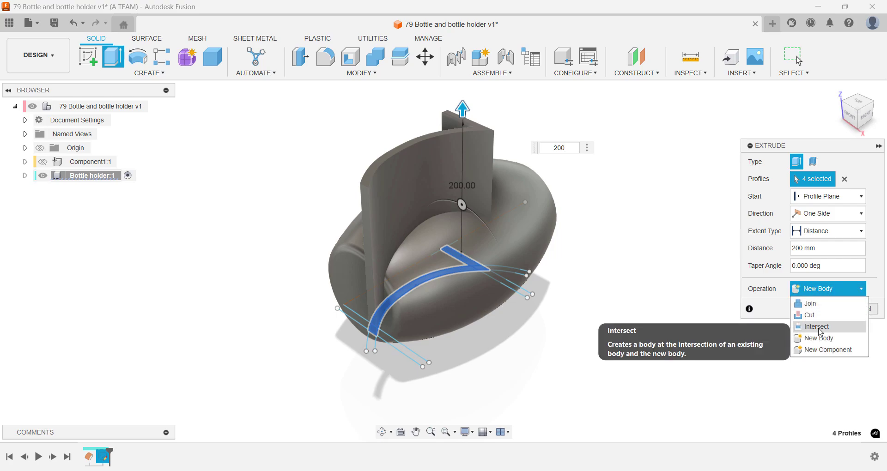
left_click(817, 327)
left_click(820, 326)
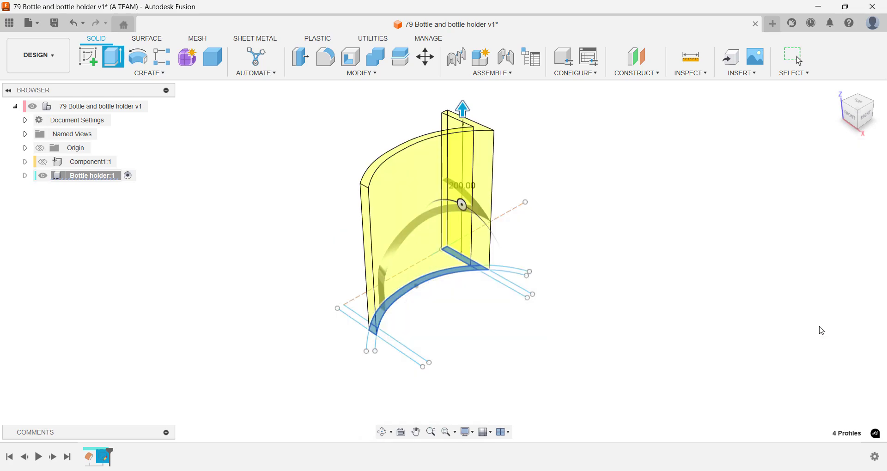
Thicken the trimmed holder surface by 3 mm on one side as a new body.
left_click(858, 101)
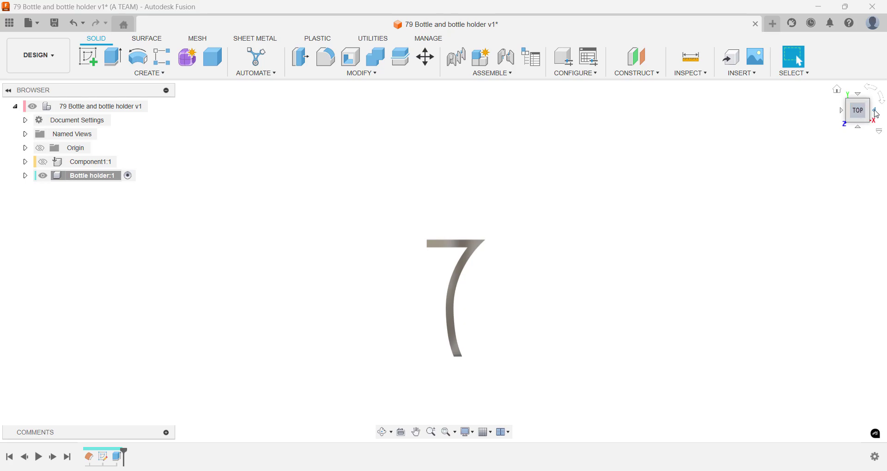
left_click(876, 114)
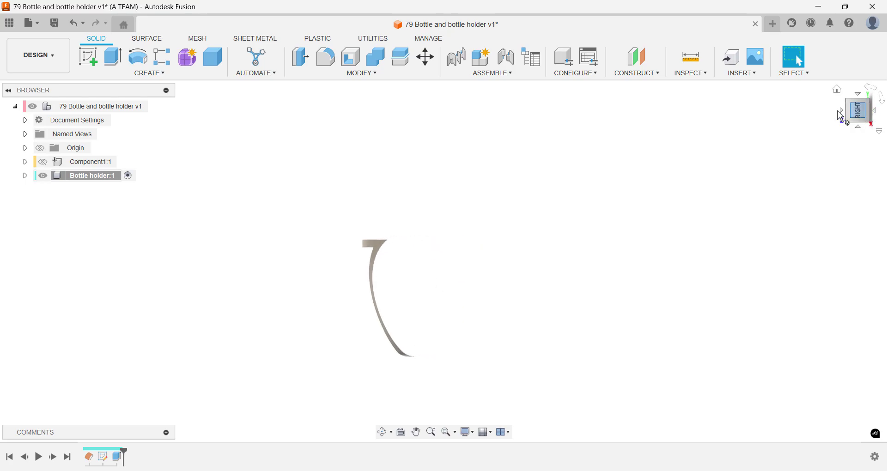
type("s")
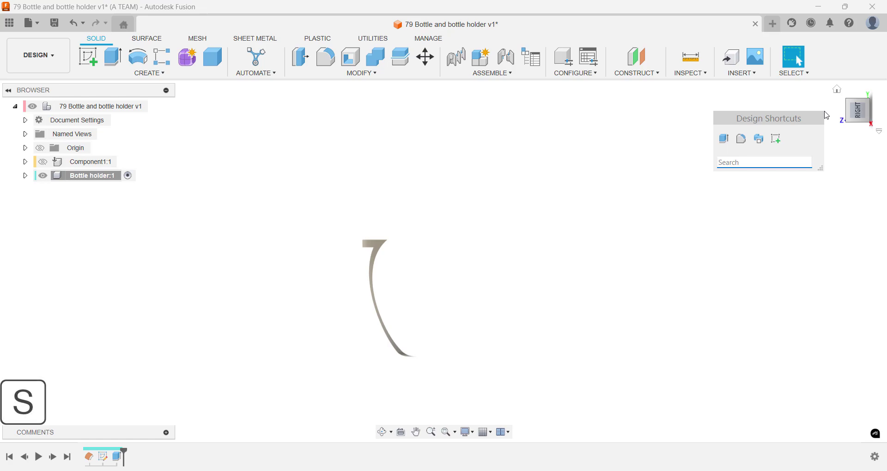
type("thi")
key("Return")
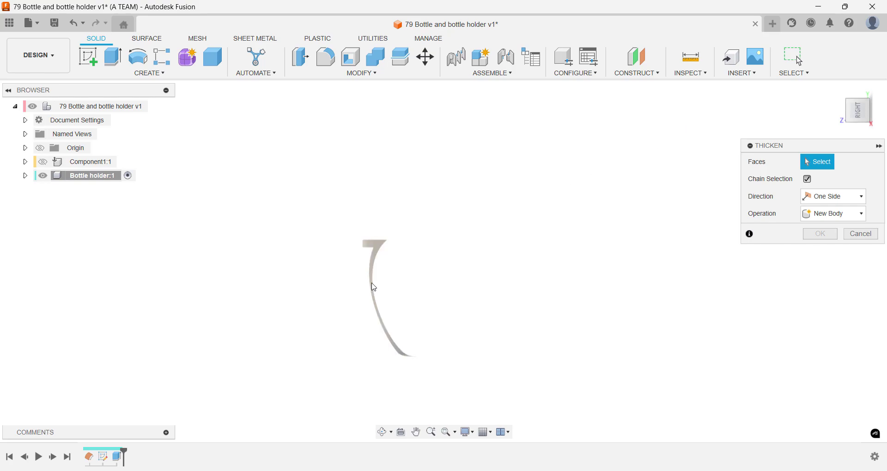
left_click(374, 287)
type("3")
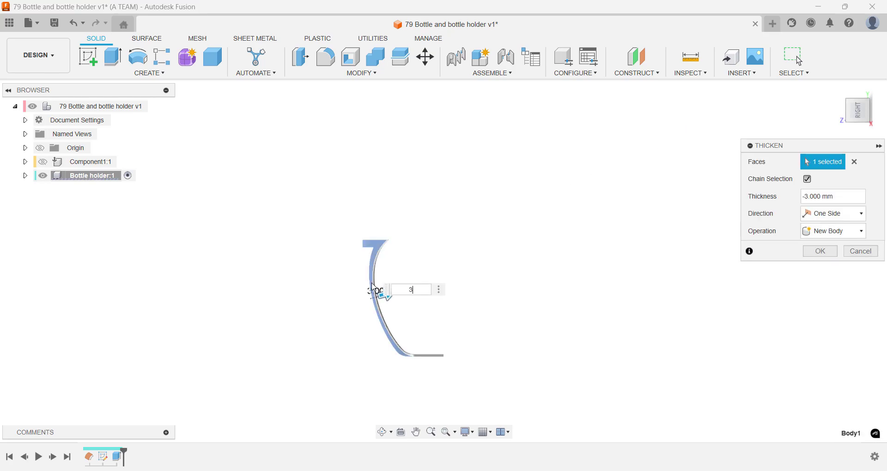
key("Return")
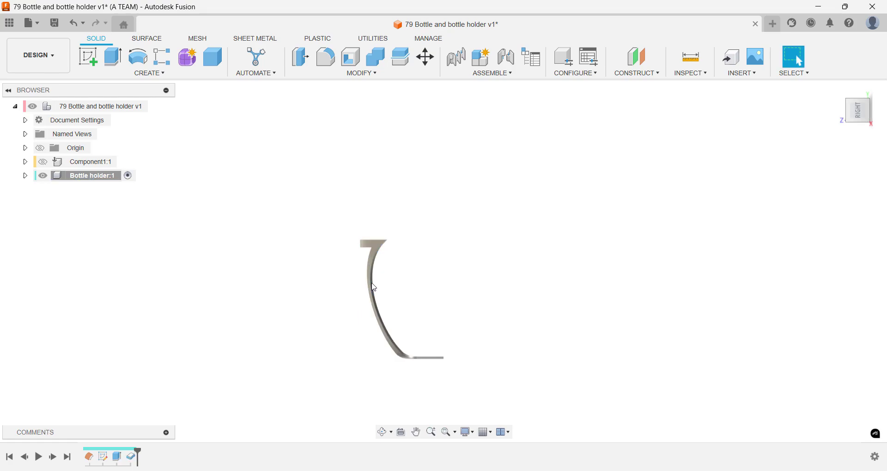
Mirror the thickened strip body across the YZ plane so both halves form one body.
scroll(396, 317, "up", 5)
middle_click_drag(400, 317, 522, 284, "shift")
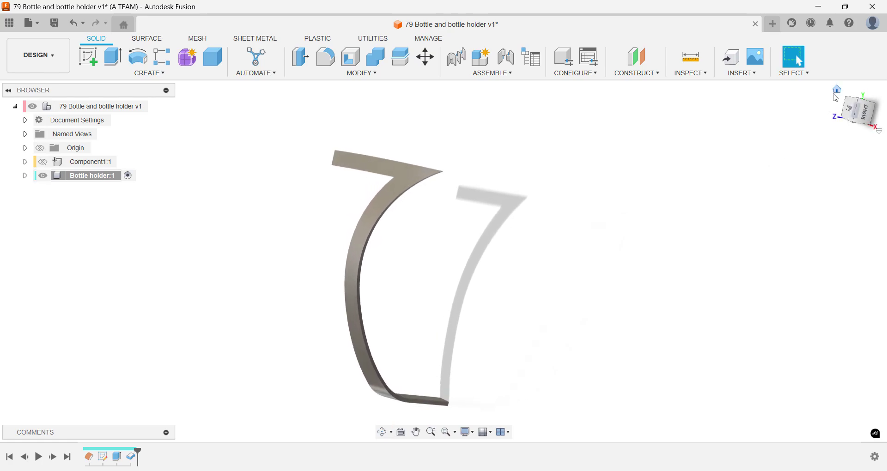
left_click(862, 105)
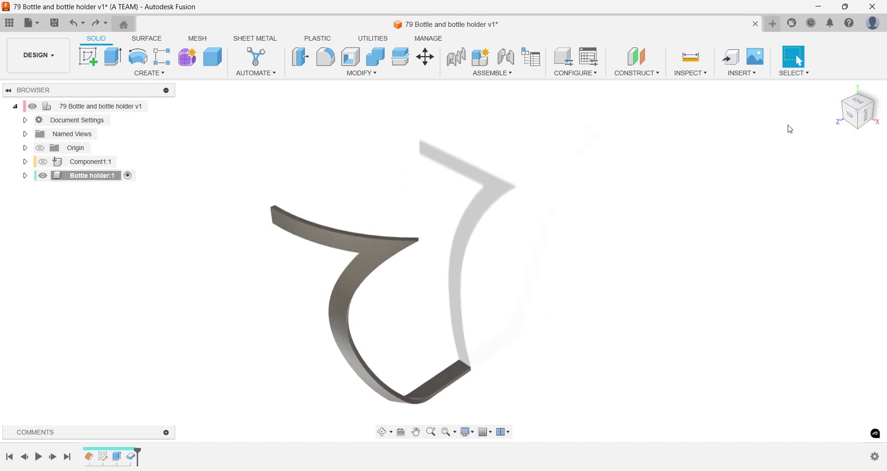
type("s")
type("mi")
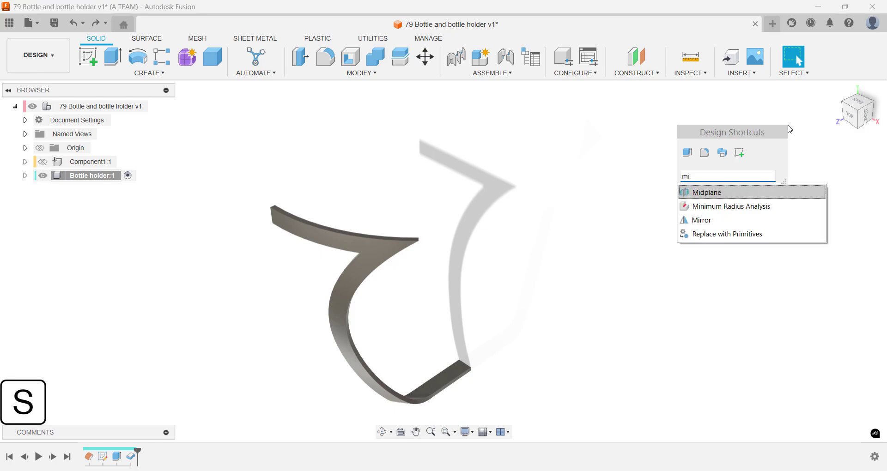
key("Down")
key("Down")
key("Return")
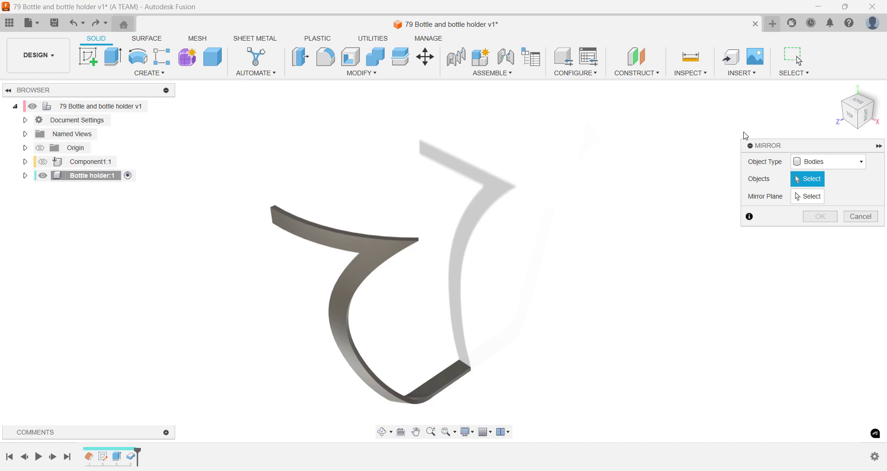
left_click(464, 367)
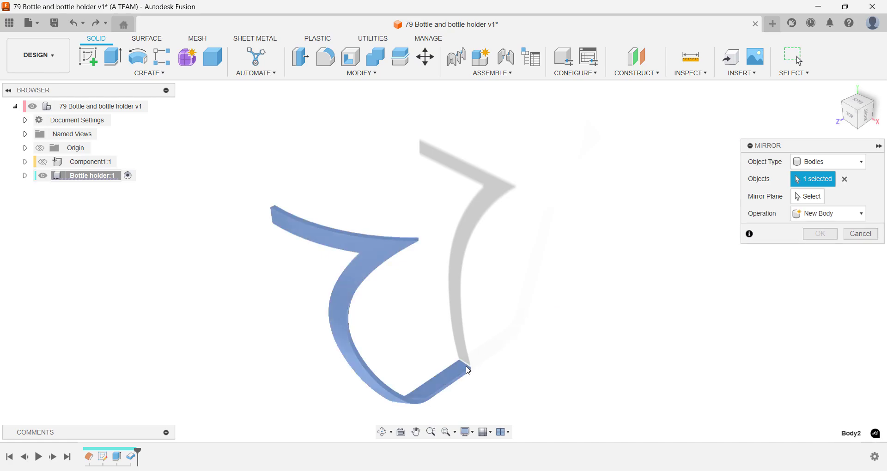
left_click(797, 198)
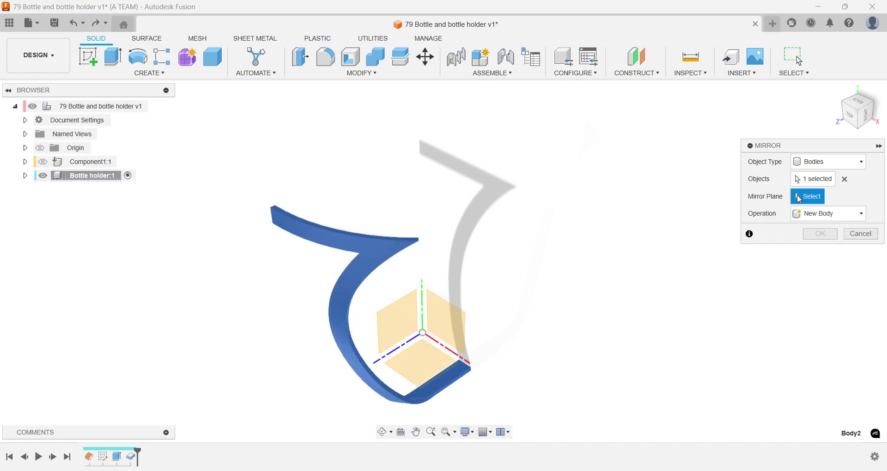
left_click(409, 318)
key("Return")
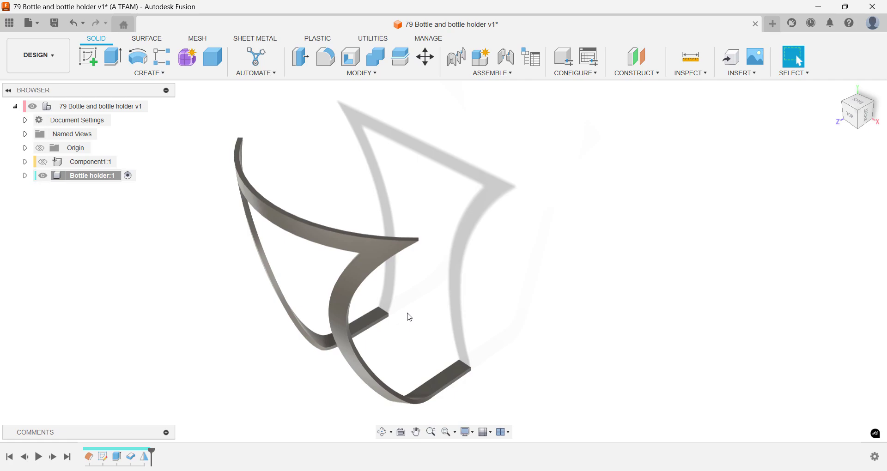
Mirror the combined strip body across the XY plane with the Join operation.
type("s")
type("mir")
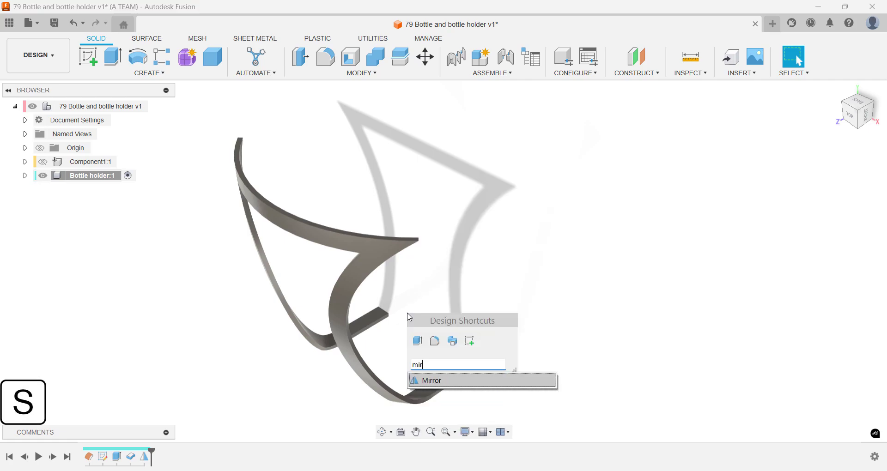
key("Return")
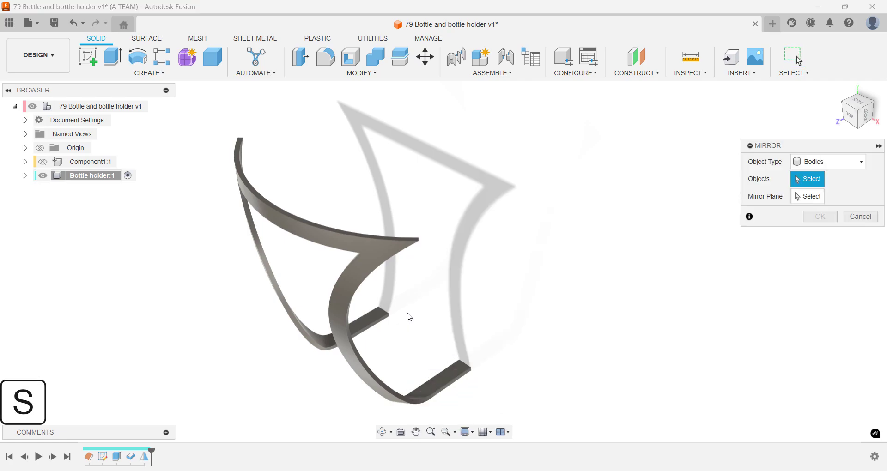
left_click(357, 331)
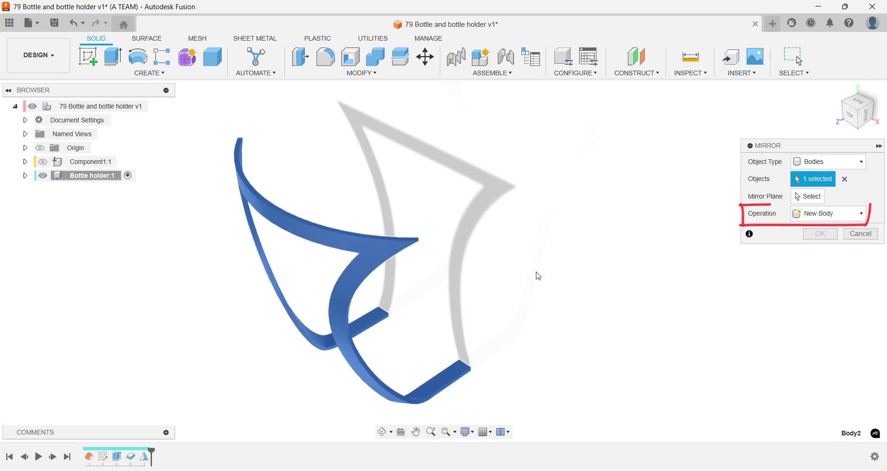
left_click(806, 198)
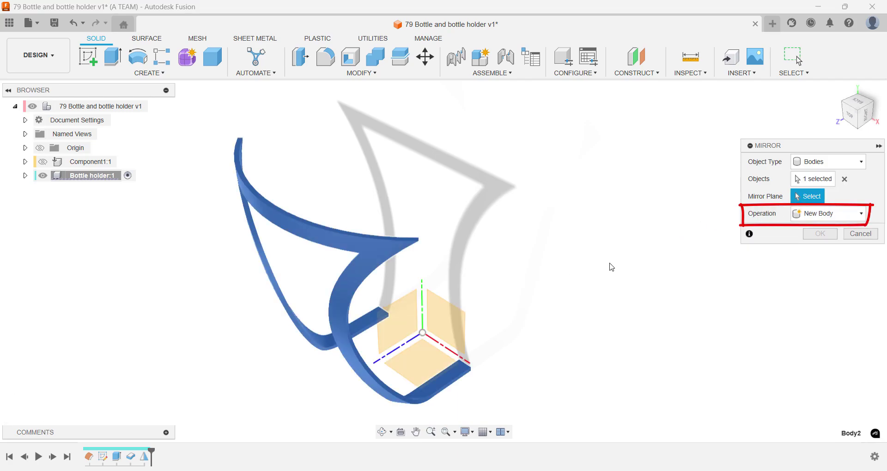
left_click(450, 318)
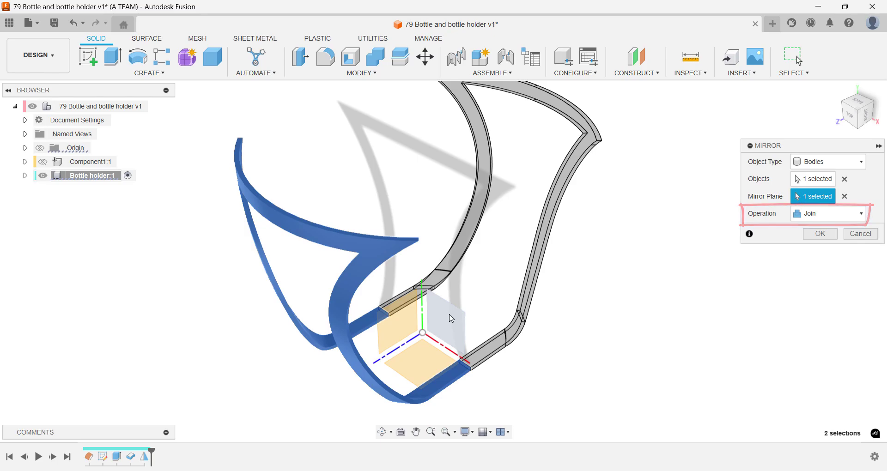
key("Return")
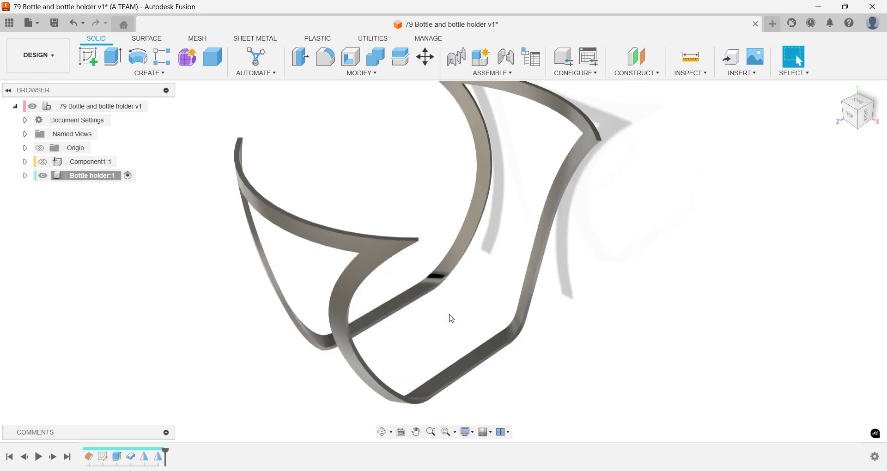
Create a copy of the holder body rotated by a Z angle of 90 degrees, completing the circular rim.
key("m")
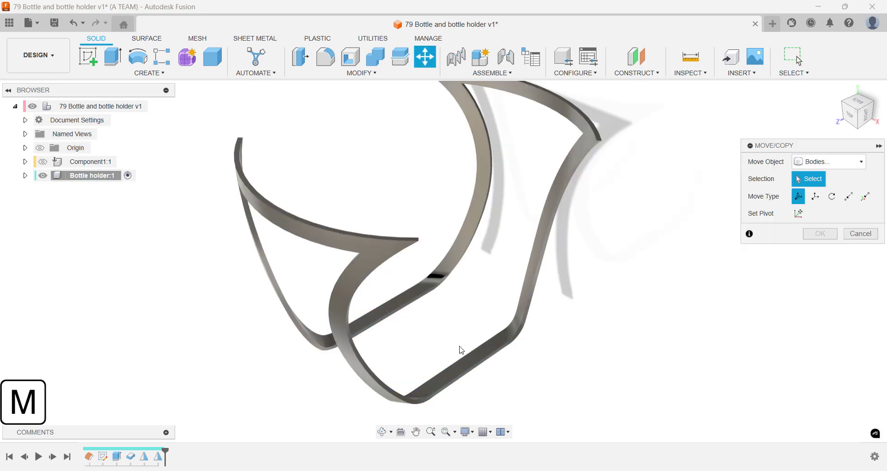
left_click(465, 365)
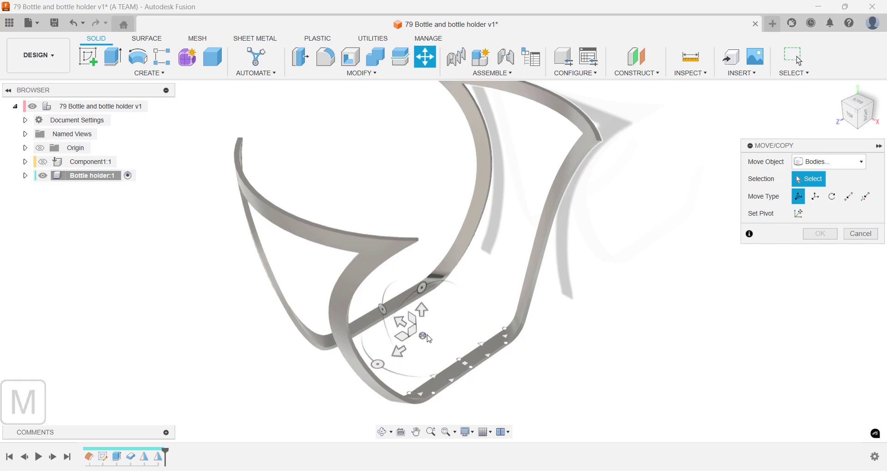
left_click(429, 338)
left_click(428, 338)
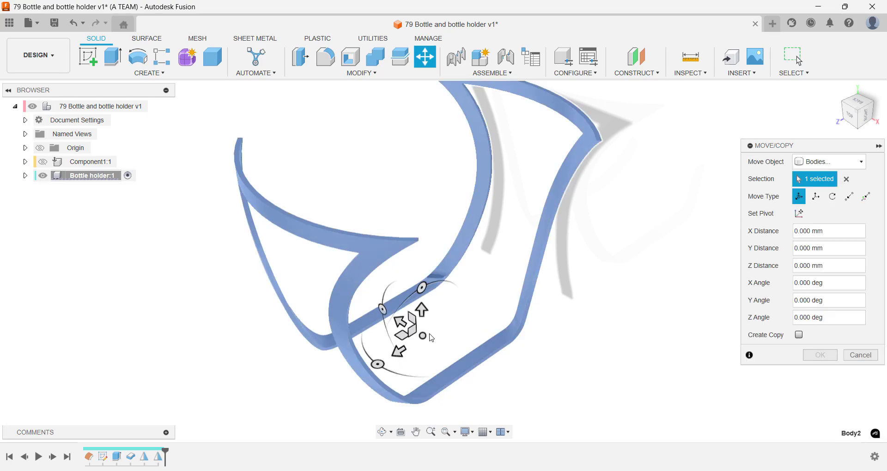
left_click(795, 335)
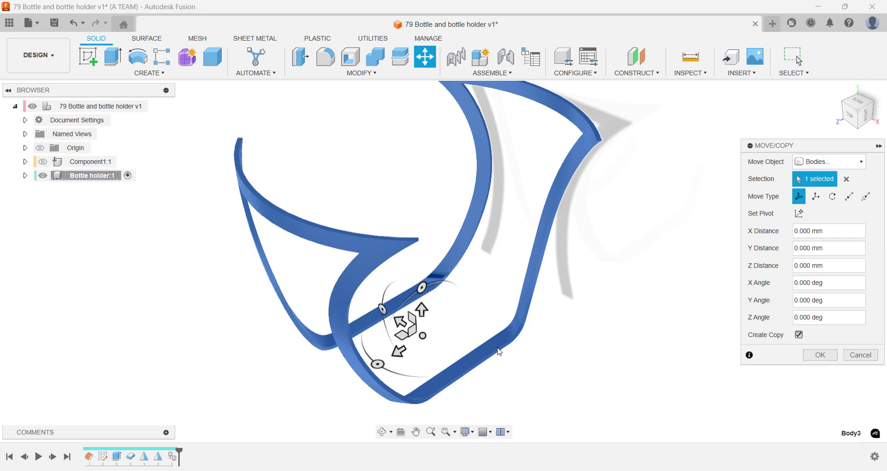
left_click_drag(378, 364, 406, 368)
type("90")
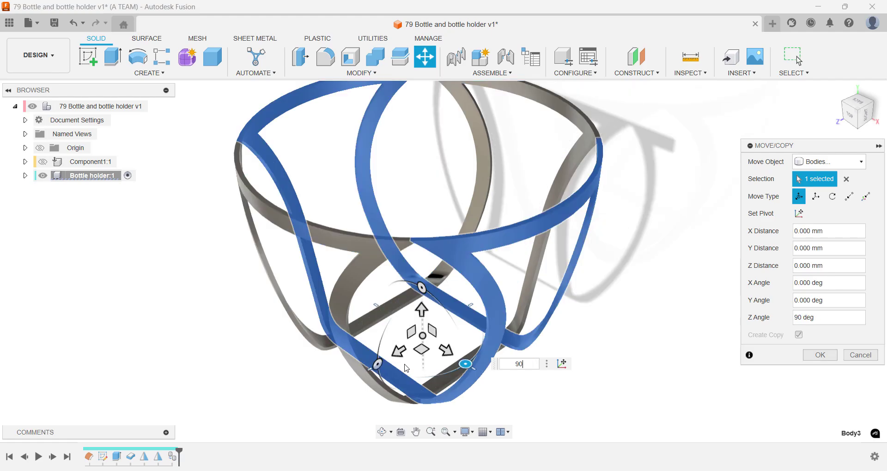
key("Return")
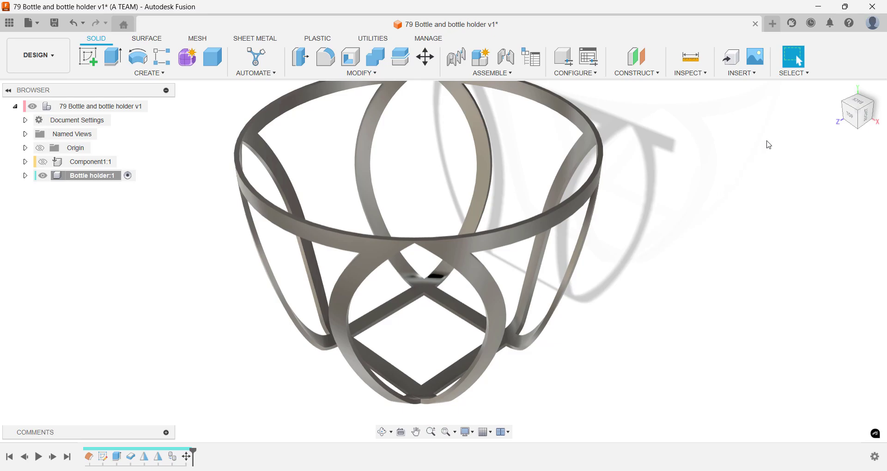
Examine the holder with and without the bottle component shown, checking it in the front, right and angled bottom views.
left_click(835, 92)
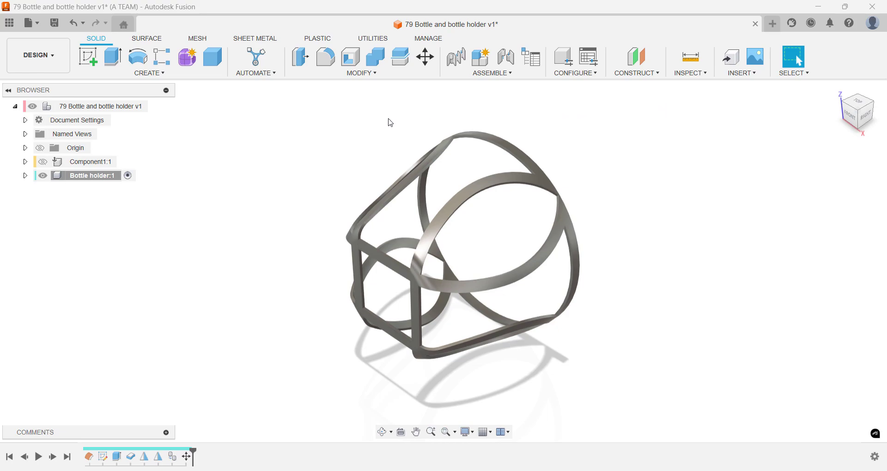
left_click(43, 162)
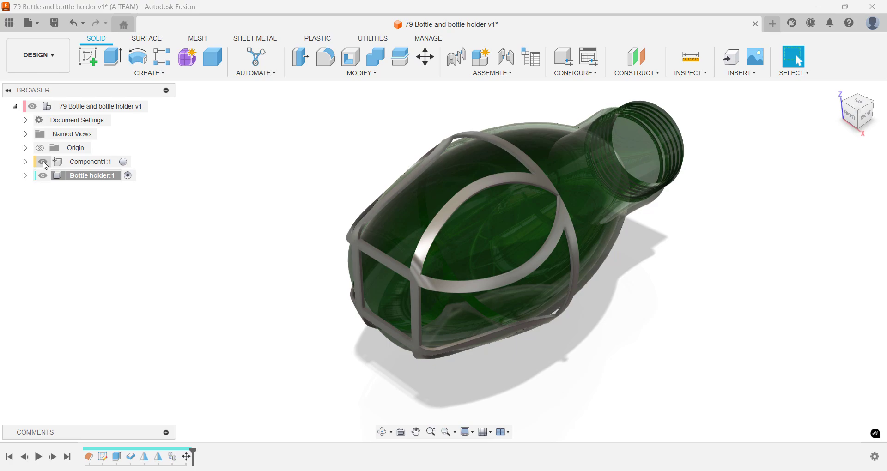
left_click(43, 162)
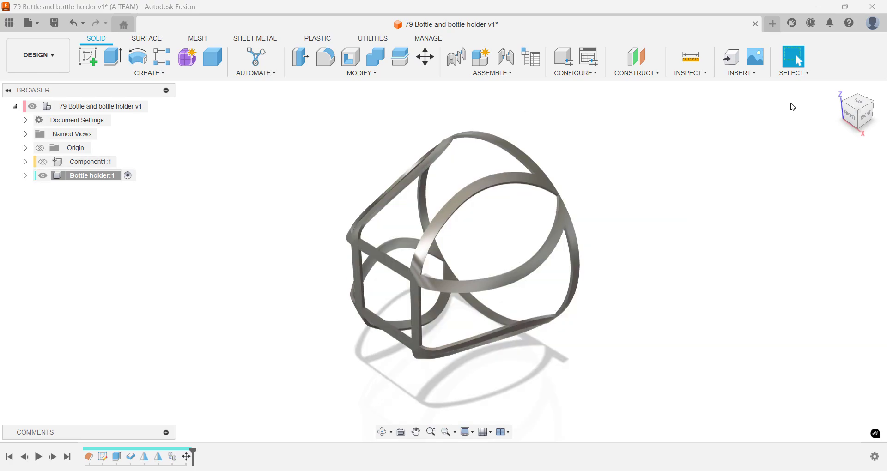
left_click(850, 118)
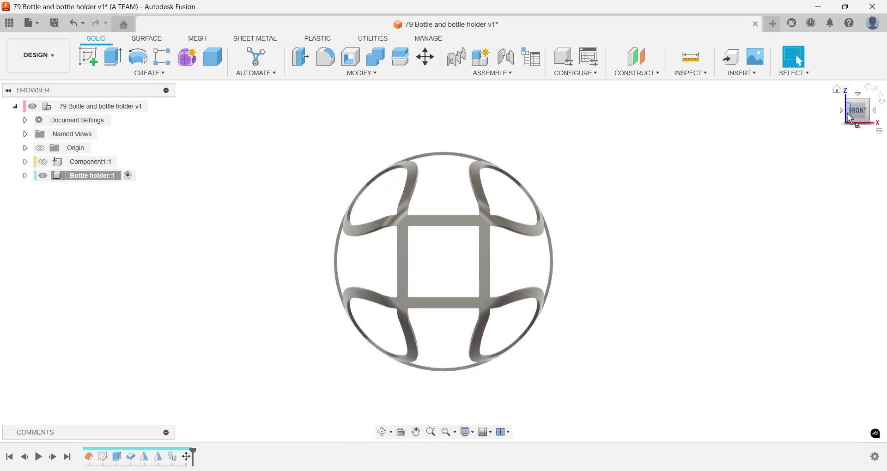
left_click(873, 110)
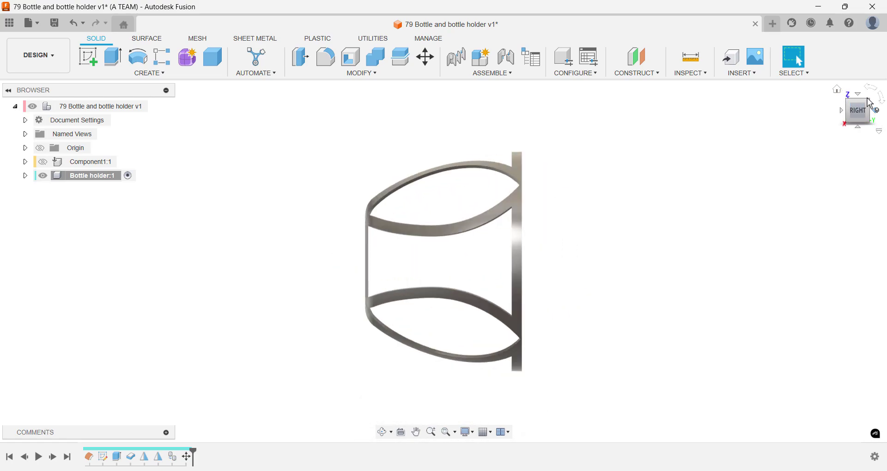
left_click(870, 102)
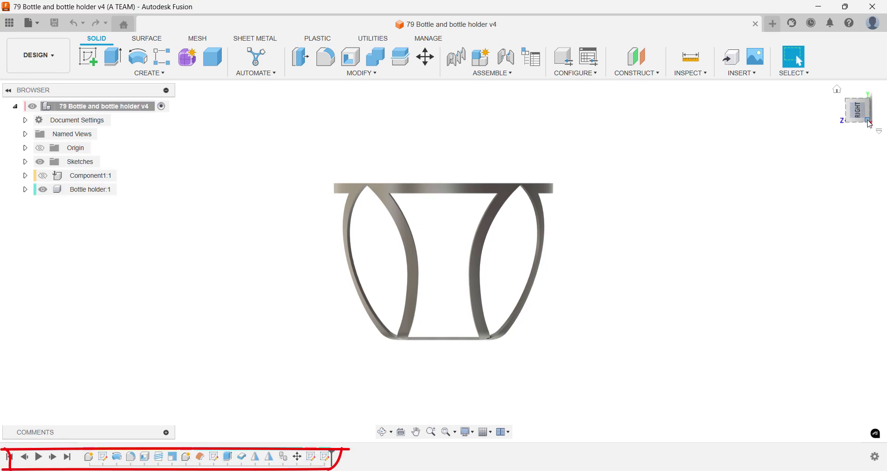
left_click(869, 121)
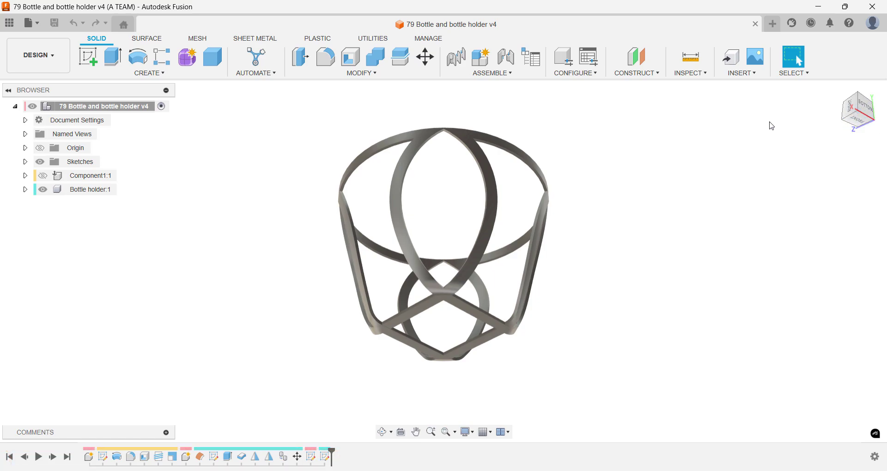
Start a new sketch on the XZ origin plane in the top-level assembly.
type("s")
type("s")
key("Return")
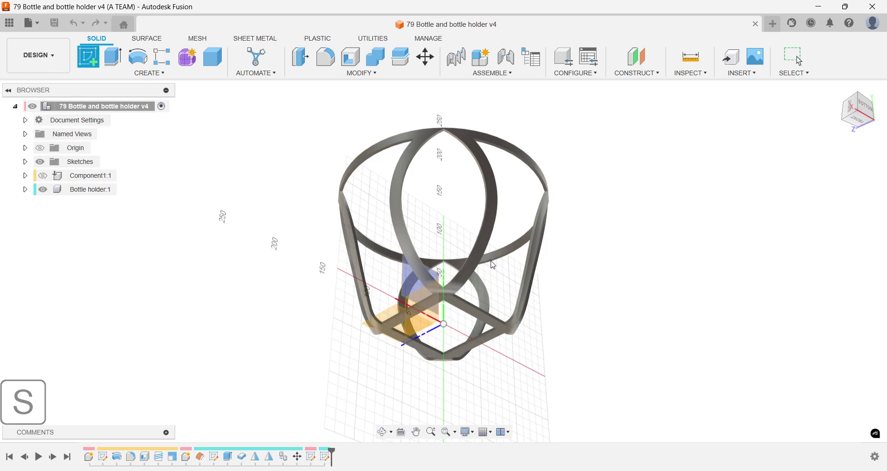
left_click(402, 329)
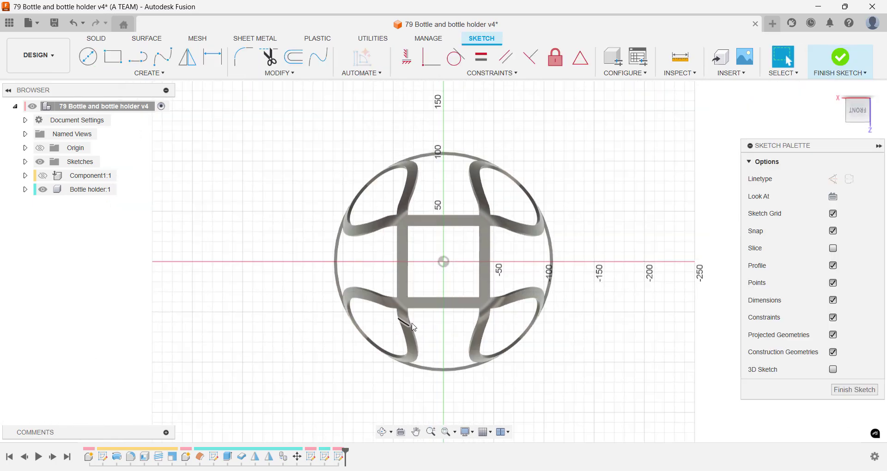
Project the four inner and outer arc edges of the rim on the negative X side into the sketch.
scroll(588, 261, "up", 2)
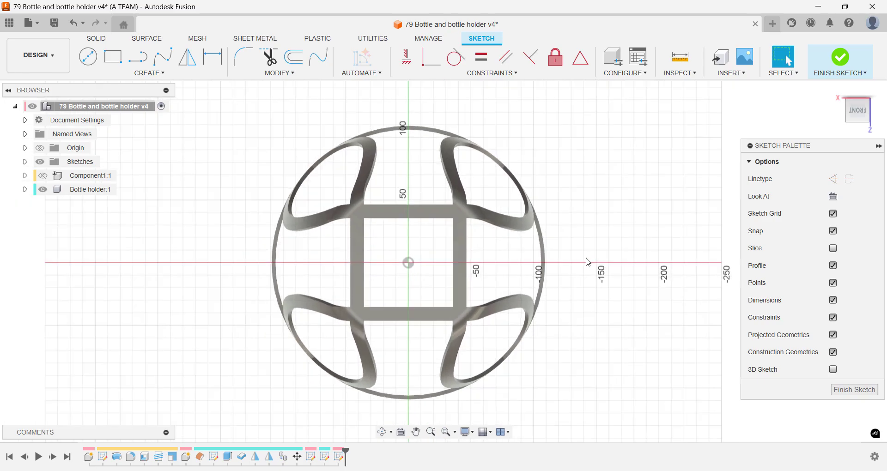
type("s")
type("pro")
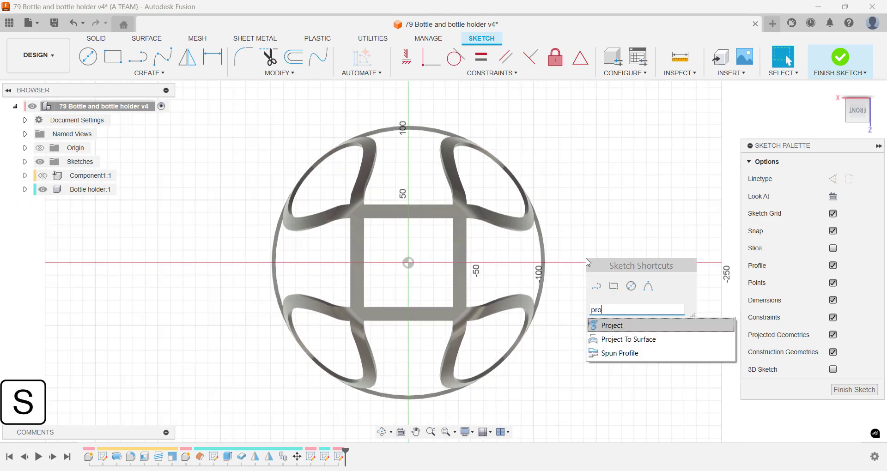
key("Return")
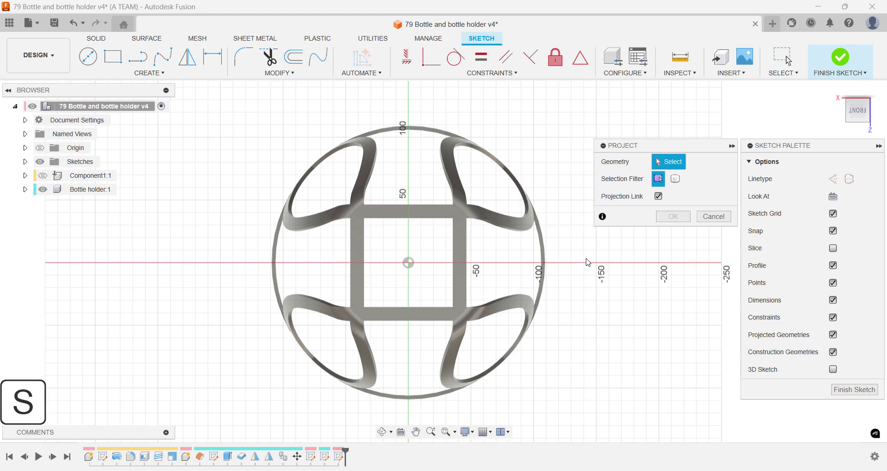
scroll(557, 274, "up", 1)
scroll(558, 274, "up", 2)
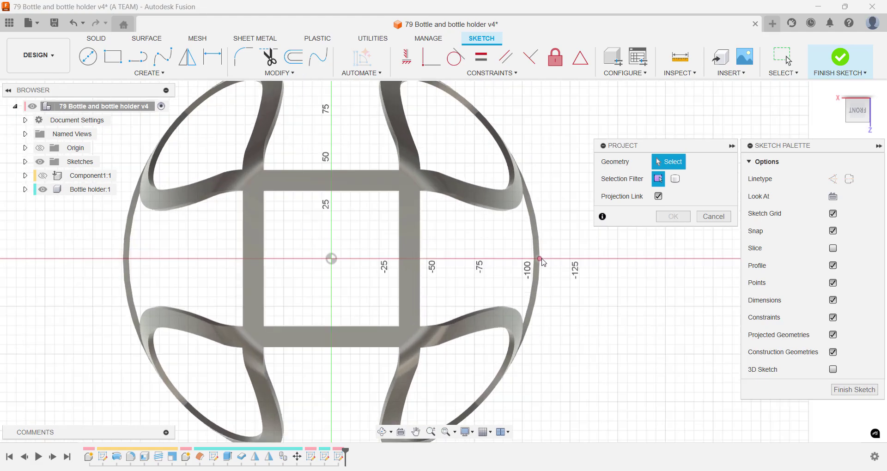
left_click(539, 257)
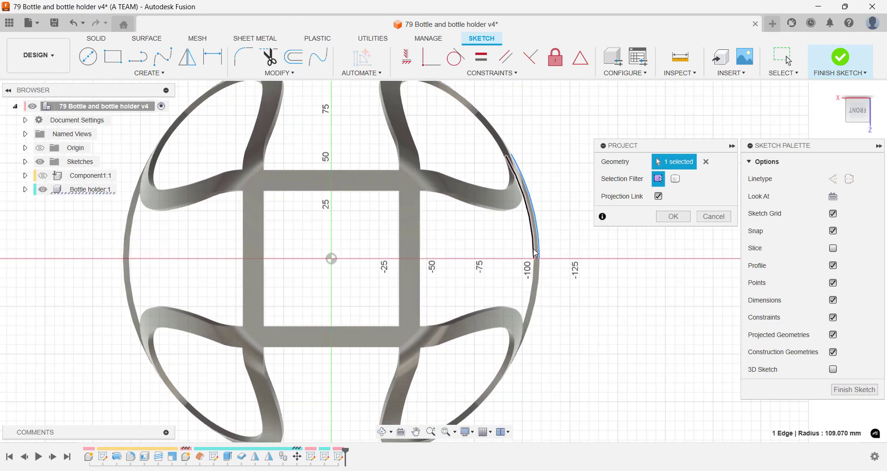
left_click(534, 253)
left_click(536, 273)
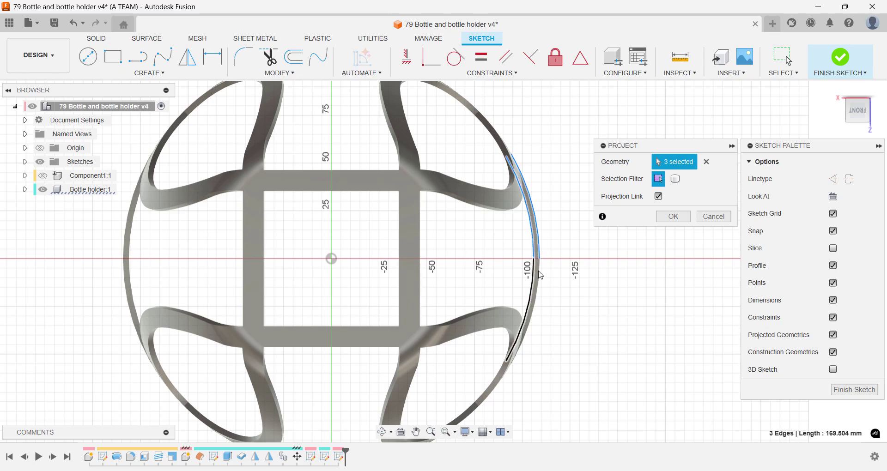
left_click(544, 275)
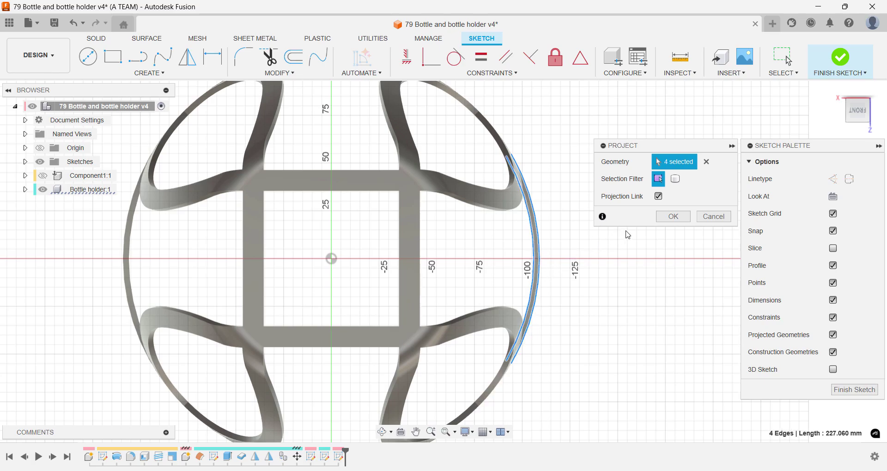
left_click(672, 217)
Draw a 30 mm line along the X axis across the projected rim and convert it to construction.
scroll(547, 260, "up", 4)
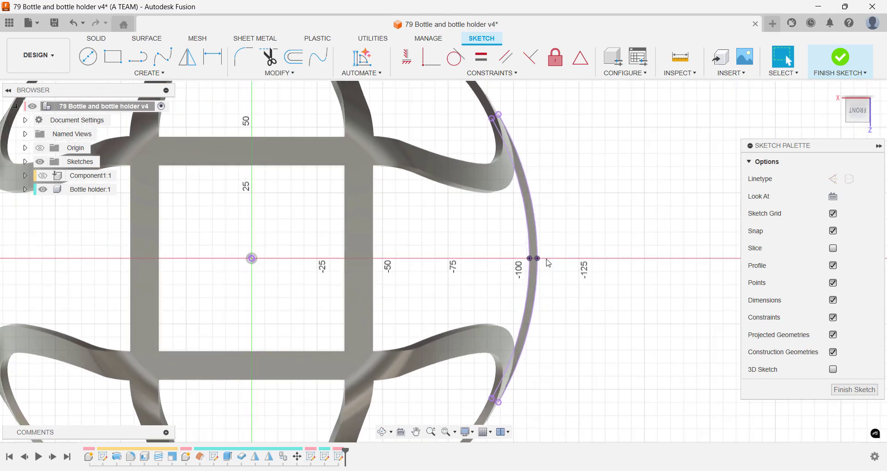
key("l")
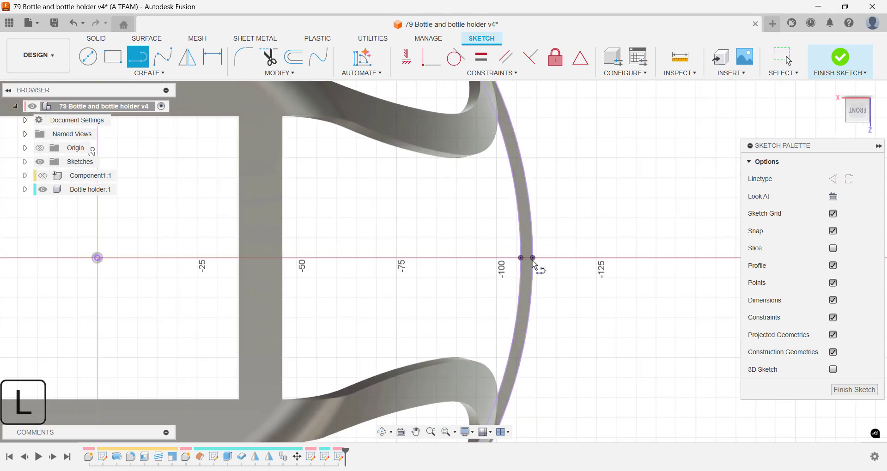
left_click(532, 258)
left_click(476, 257)
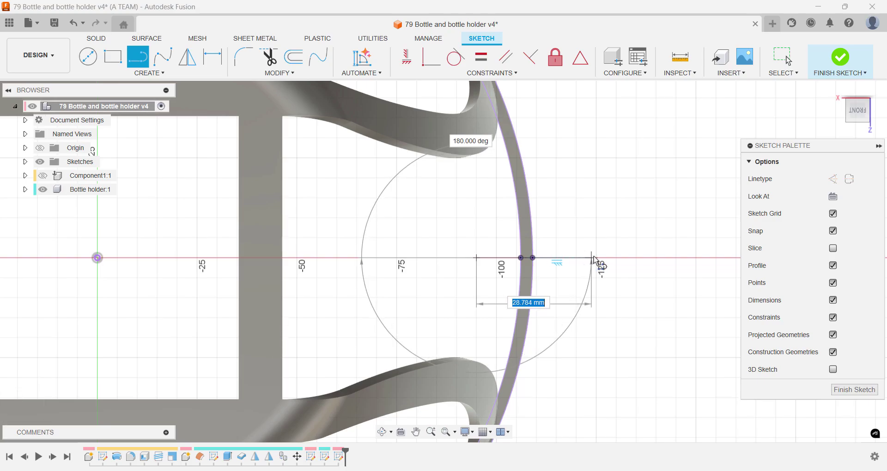
left_click(596, 258)
key("Escape")
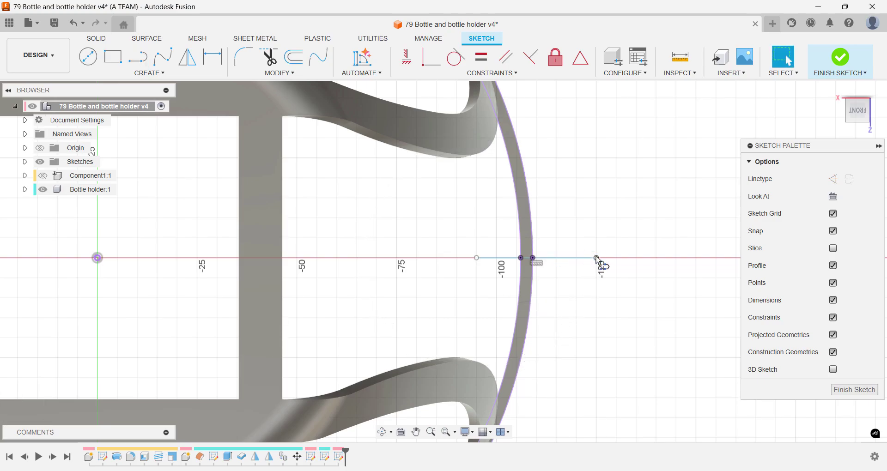
left_click(583, 259)
key("x")
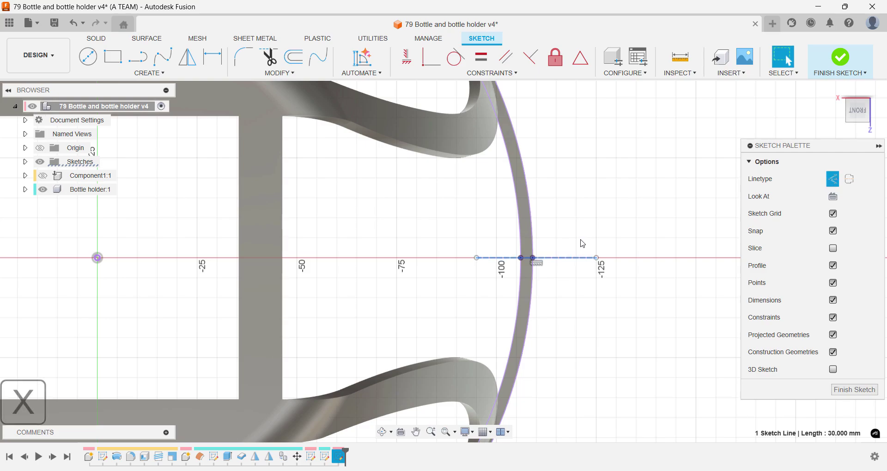
Draw an angled line about 25 mm long from the construction line's inner end across the rim, at 135 degrees.
key("l")
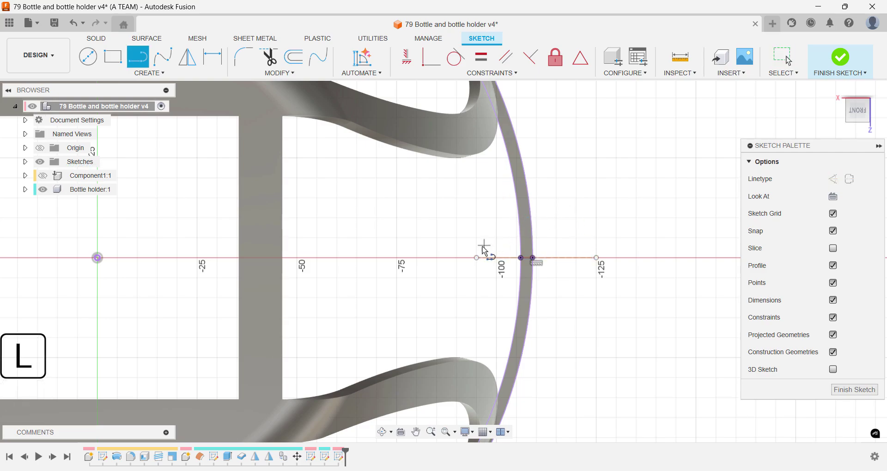
left_click(477, 257)
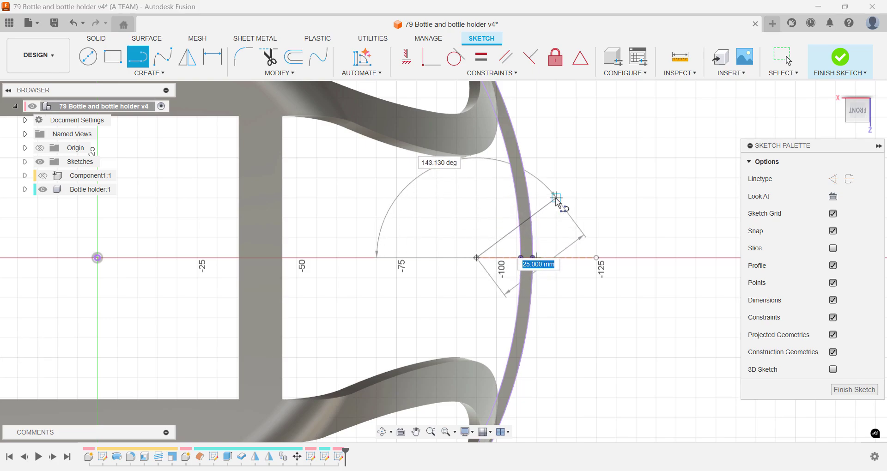
key("Tab")
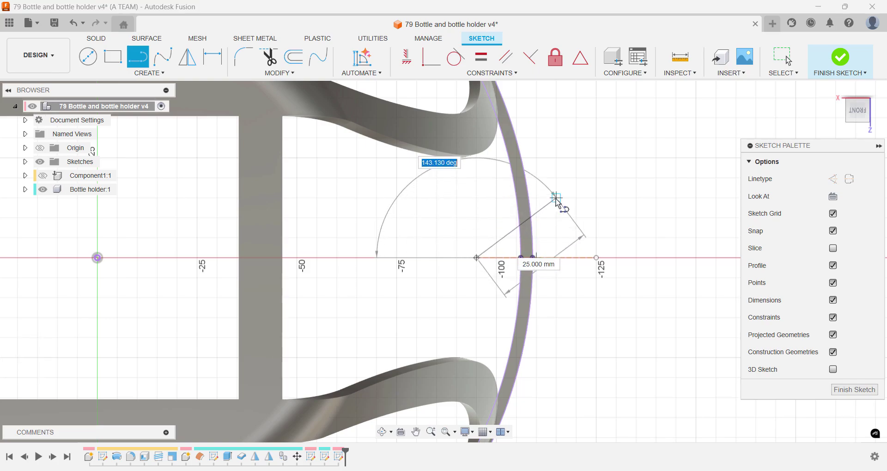
type("135")
key("Tab")
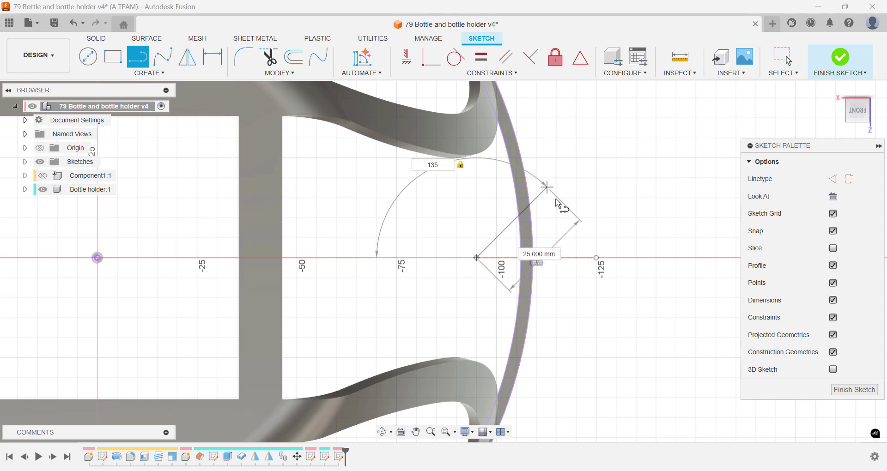
key("Return")
key("Escape")
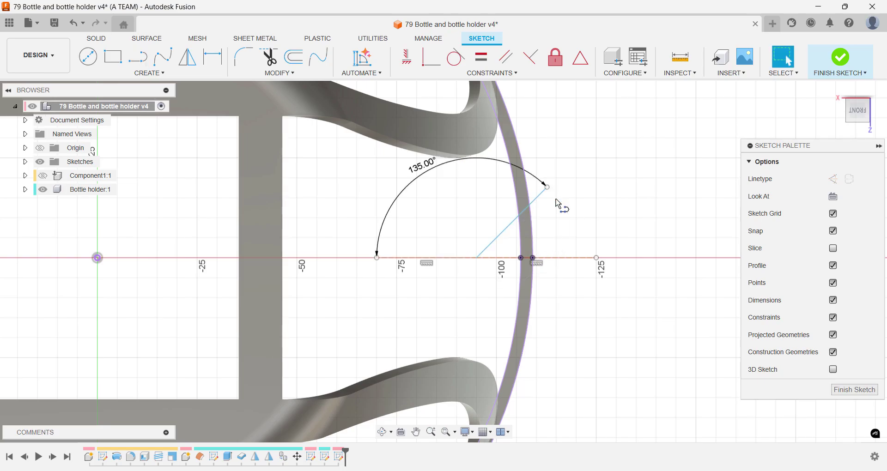
Mirror the angled line across the horizontal construction line.
type("s")
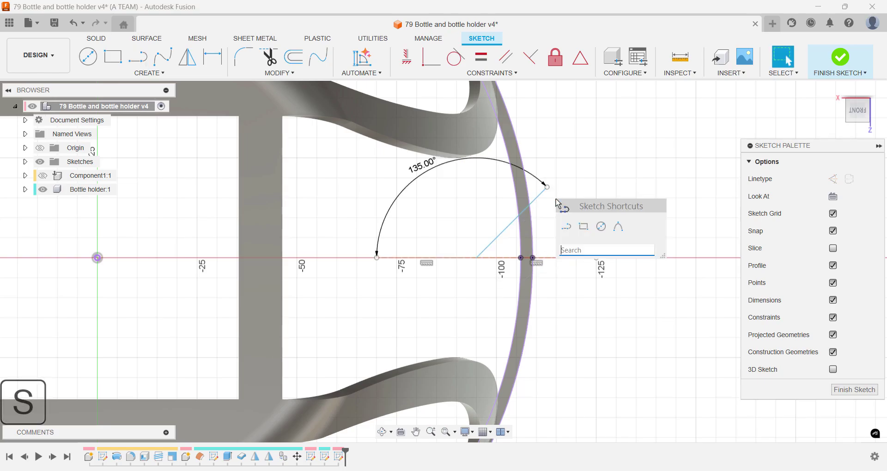
type("mirr")
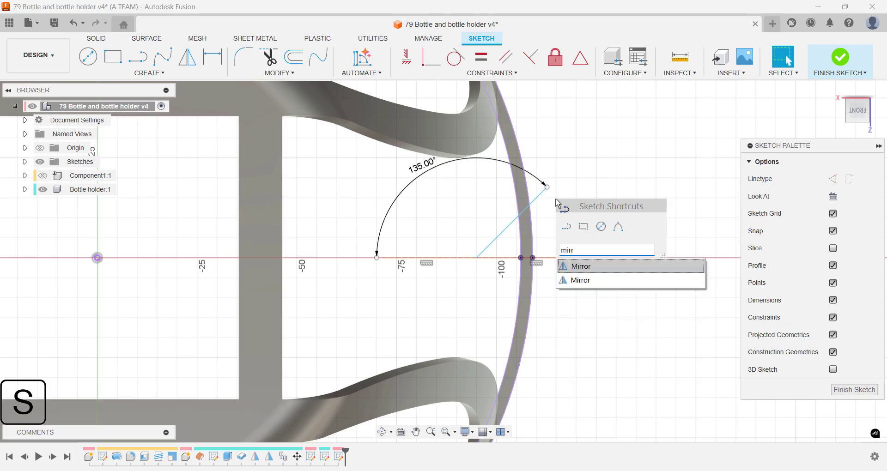
key("Return")
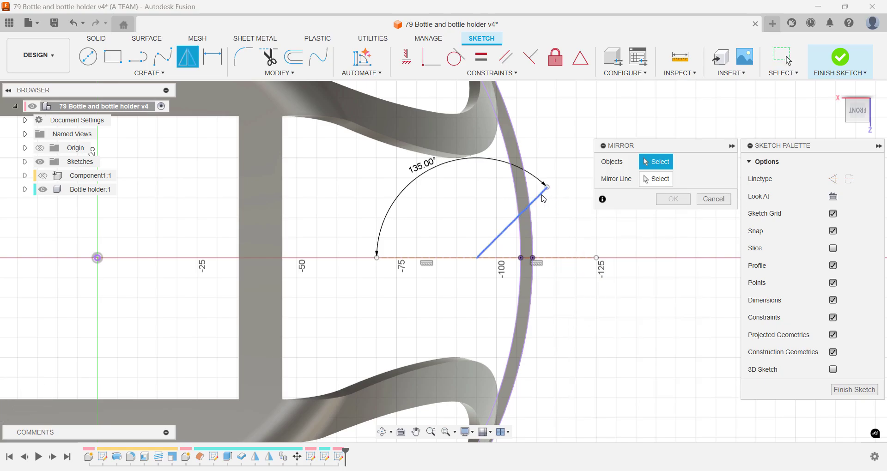
left_click(544, 198)
left_click(652, 180)
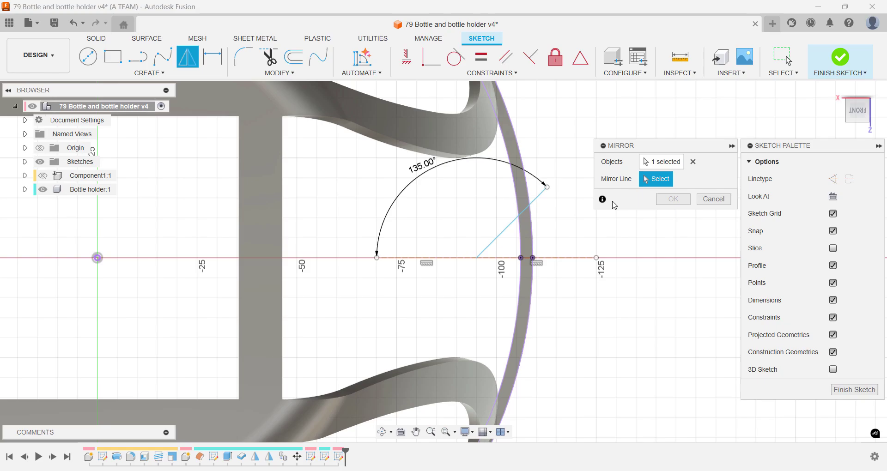
left_click(568, 258)
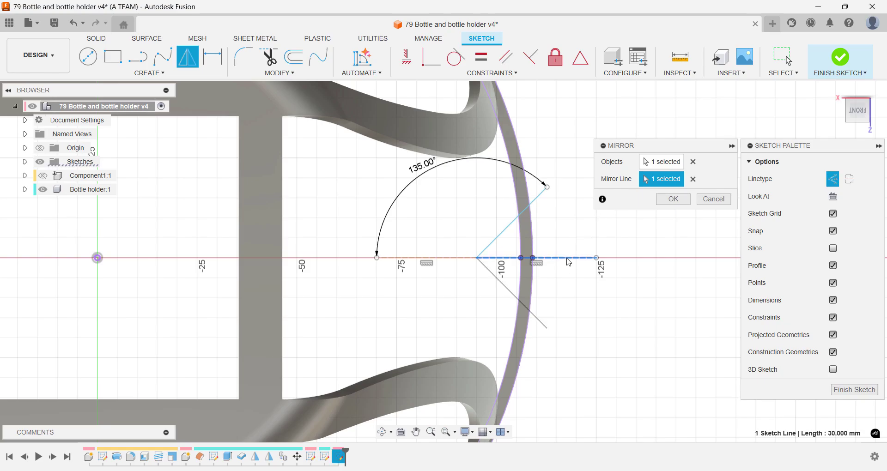
key("Return")
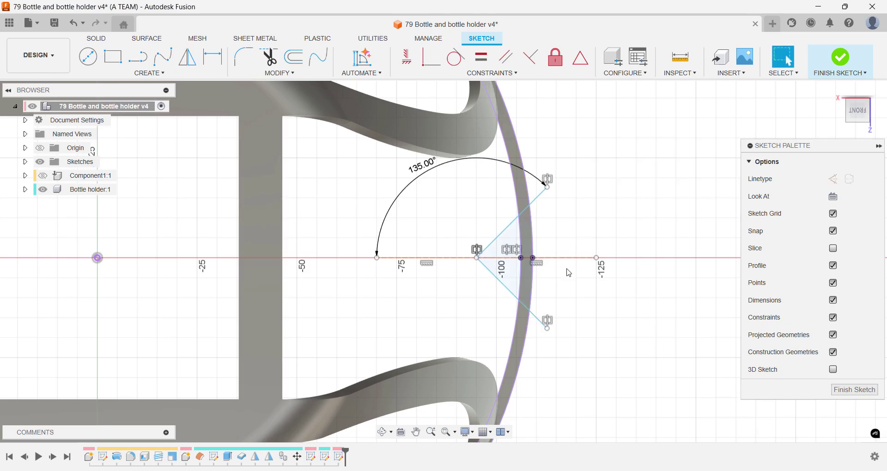
Trim both angled lines on either side of the rim, keeping only the segments between the inner and outer projected arcs.
type("s")
type("trim")
key("Return")
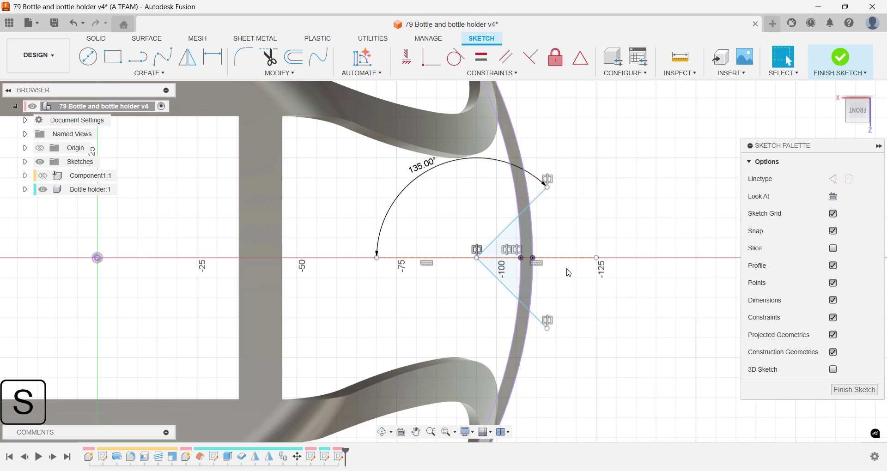
left_click(537, 317)
left_click(503, 290)
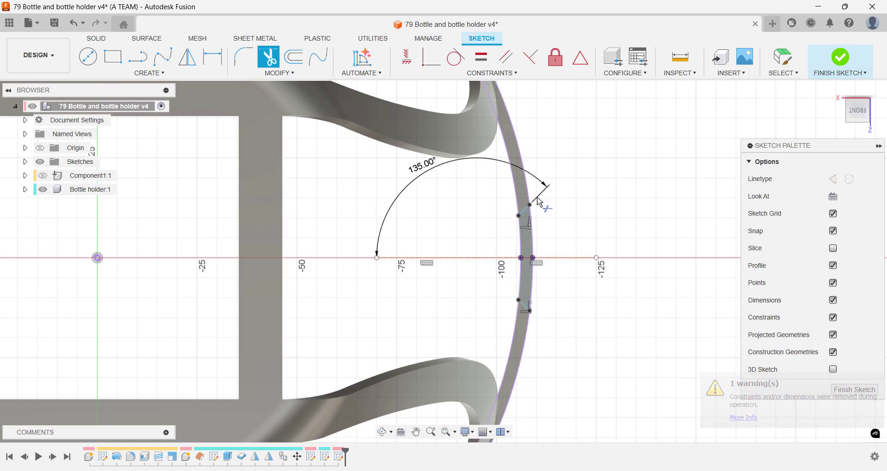
Extrude the closed profile between the rim arcs about 140 mm up into the rim, using the Join operation.
key("e")
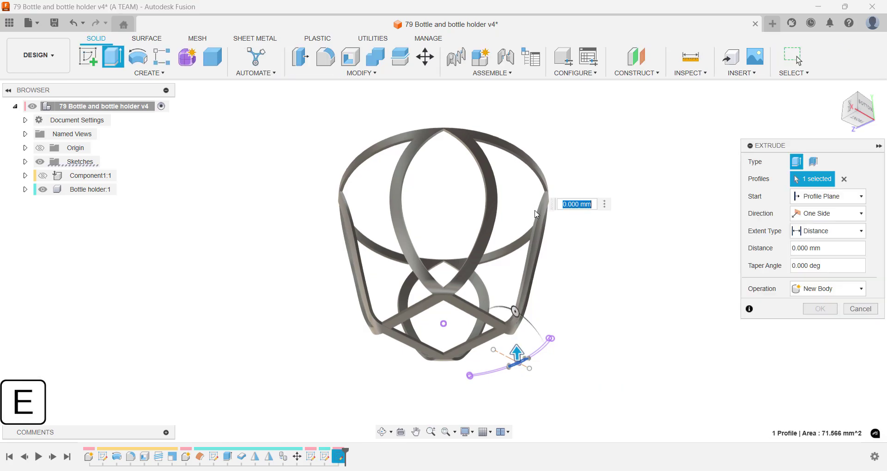
left_click(855, 106)
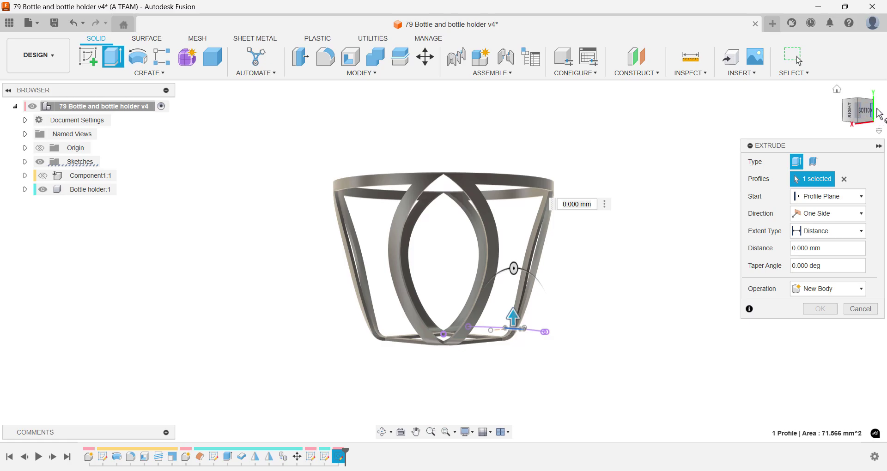
left_click(873, 115)
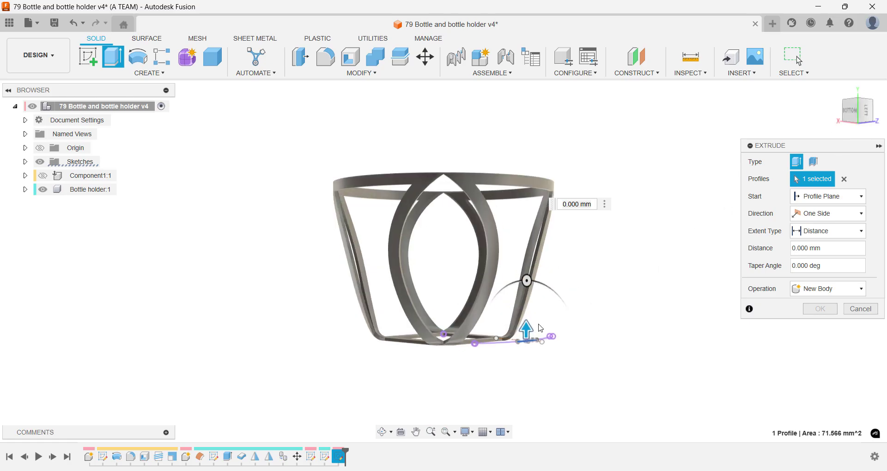
left_click_drag(527, 328, 531, 188)
scroll(532, 189, "up", 5)
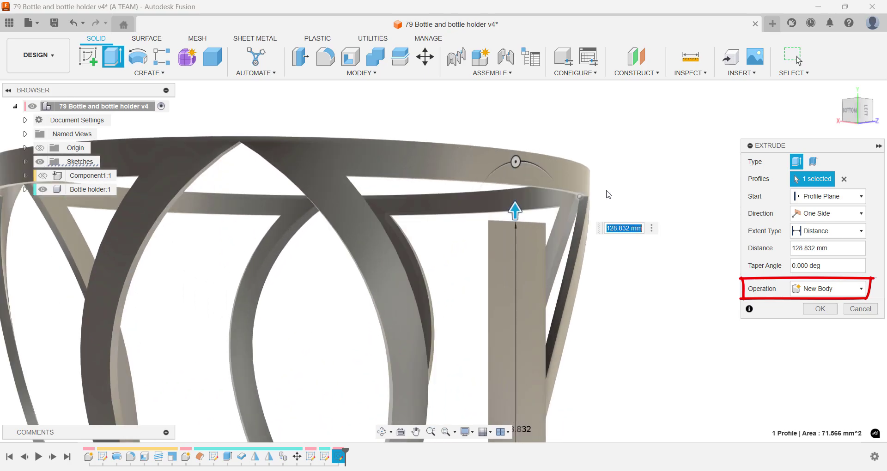
middle_click_drag(650, 171, 653, 172, "shift")
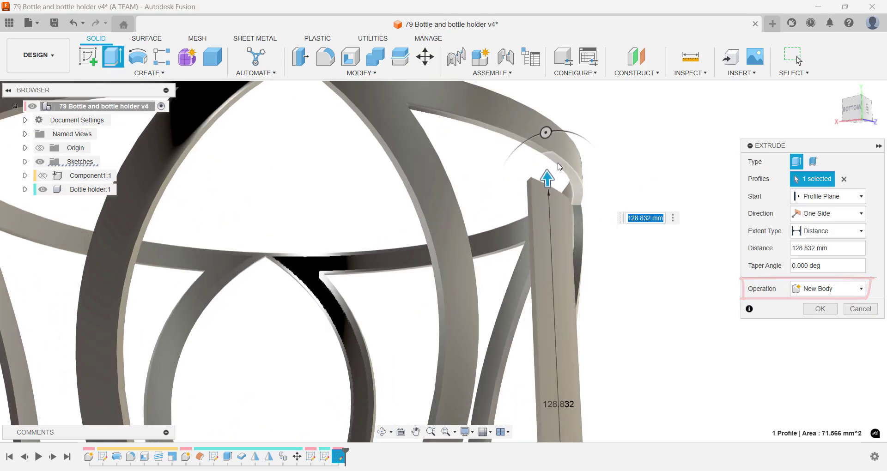
left_click_drag(552, 163, 552, 162)
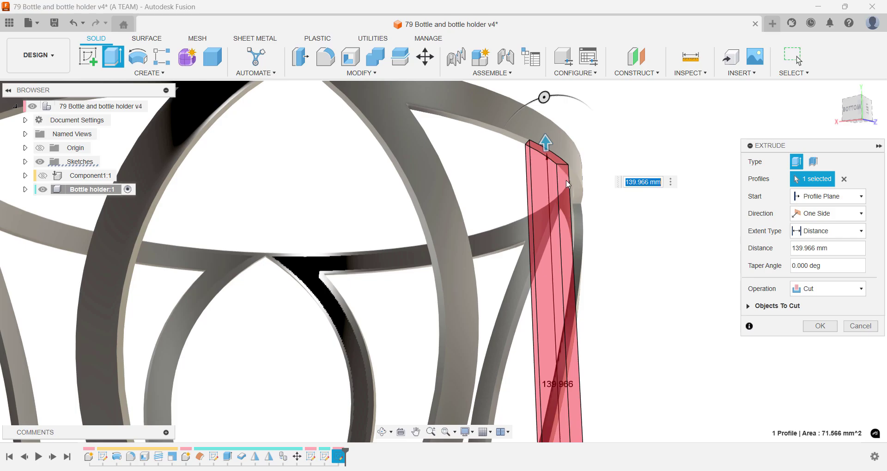
left_click(793, 291)
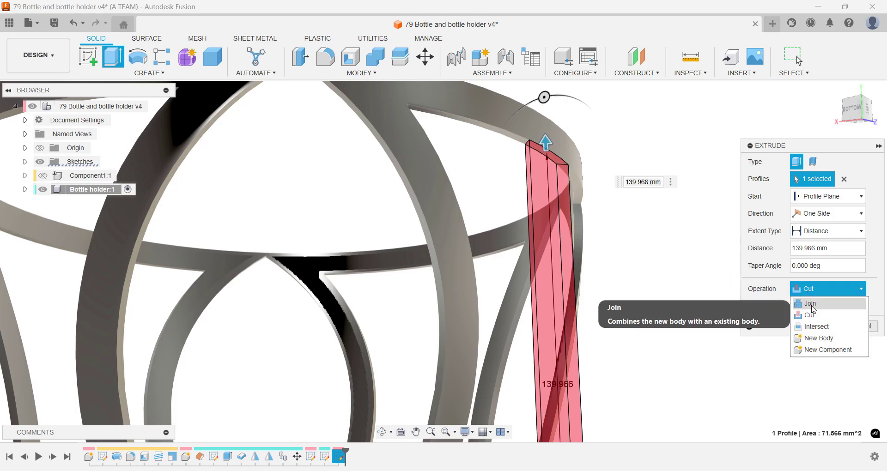
left_click(804, 301)
middle_click_drag(627, 211, 656, 213, "shift")
left_click(837, 91)
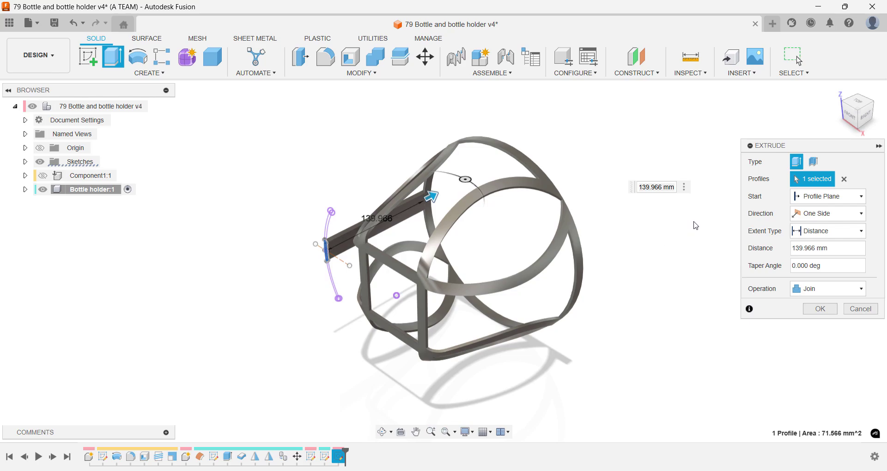
key("Return")
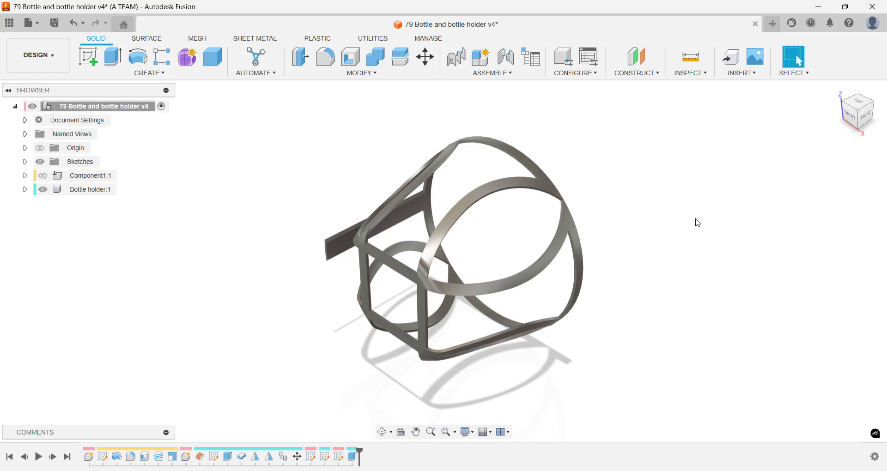
Start a new sketch on the outer side face of the base frame's bar below the new vertical strip, viewed upright from the left.
mouse_move(848, 120)
left_click(857, 104)
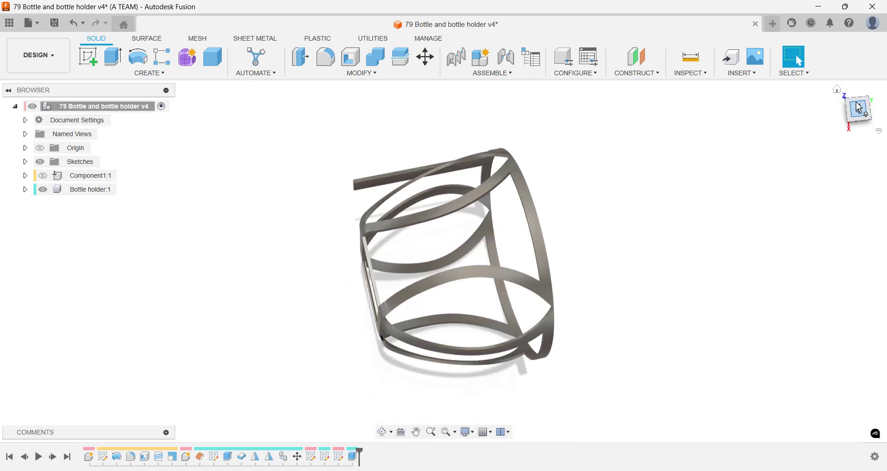
left_click(868, 92)
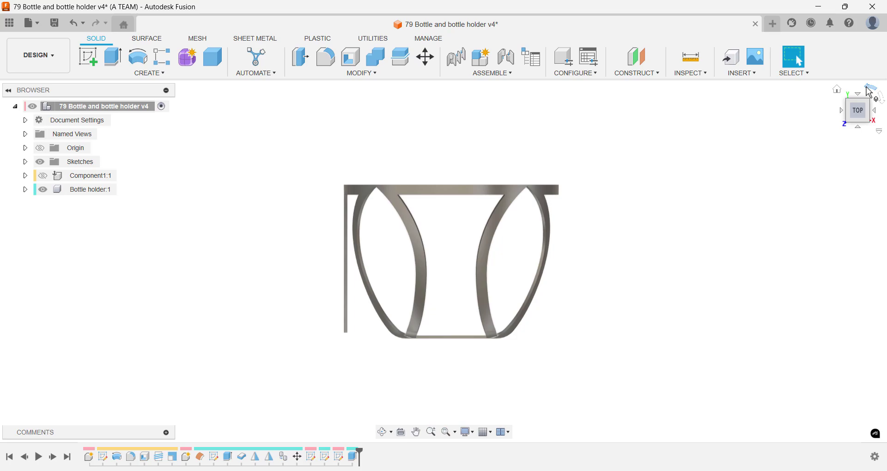
left_click(841, 113)
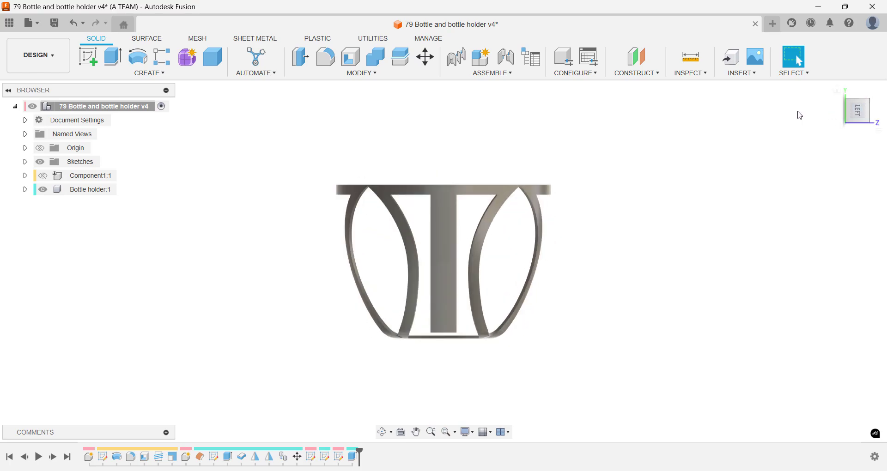
type("s")
type("sk")
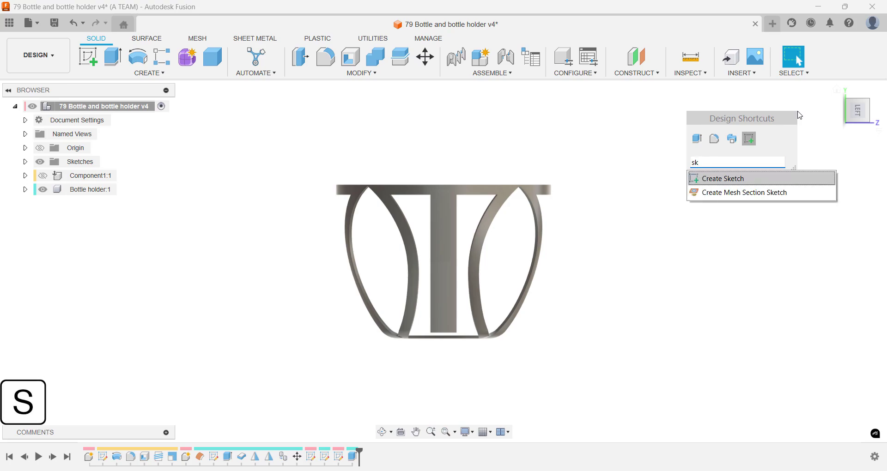
key("Return")
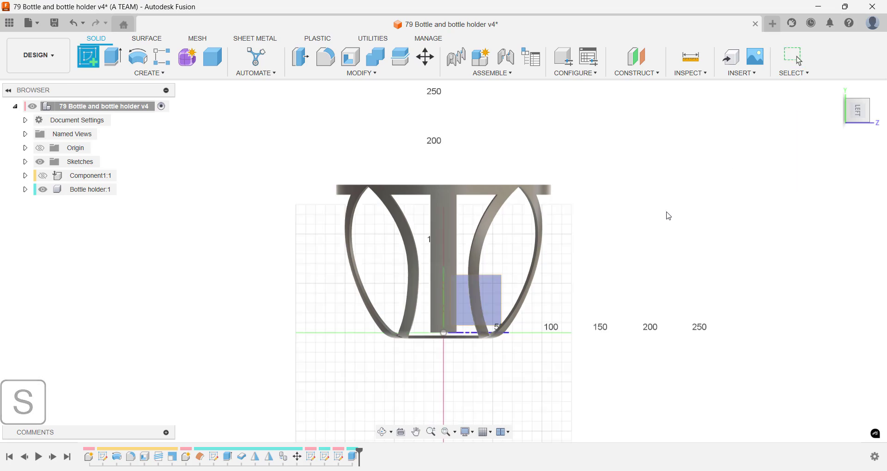
scroll(449, 357, "up", 8)
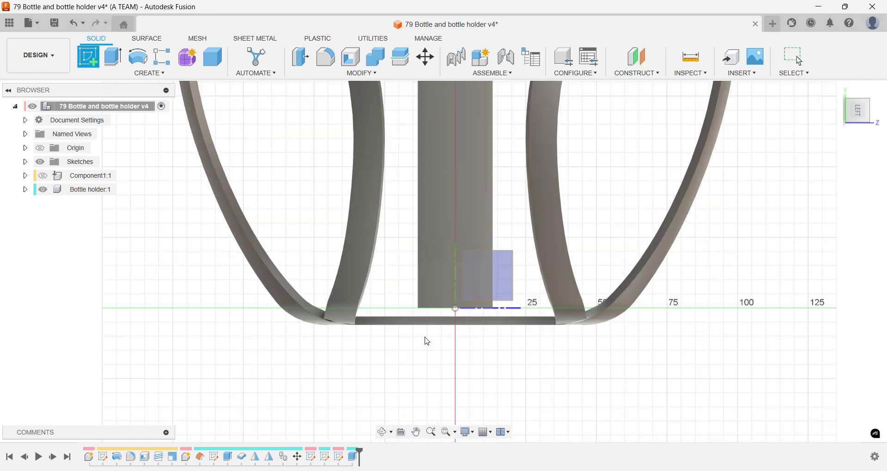
left_click(428, 314)
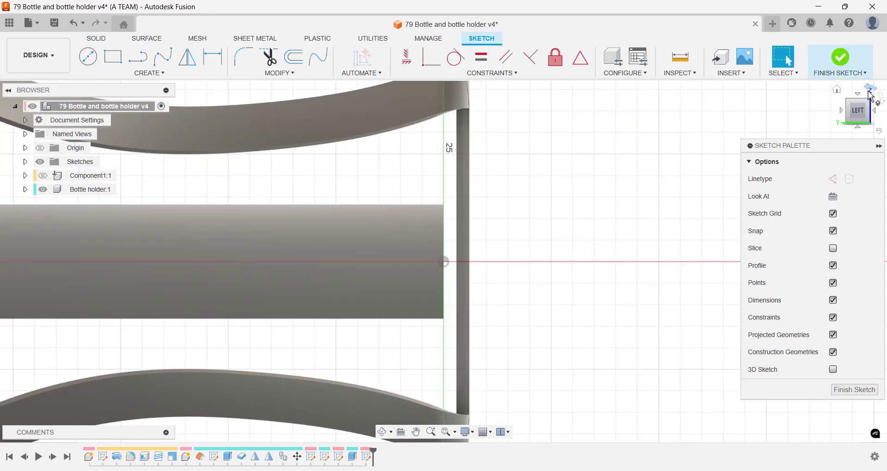
left_click(881, 100)
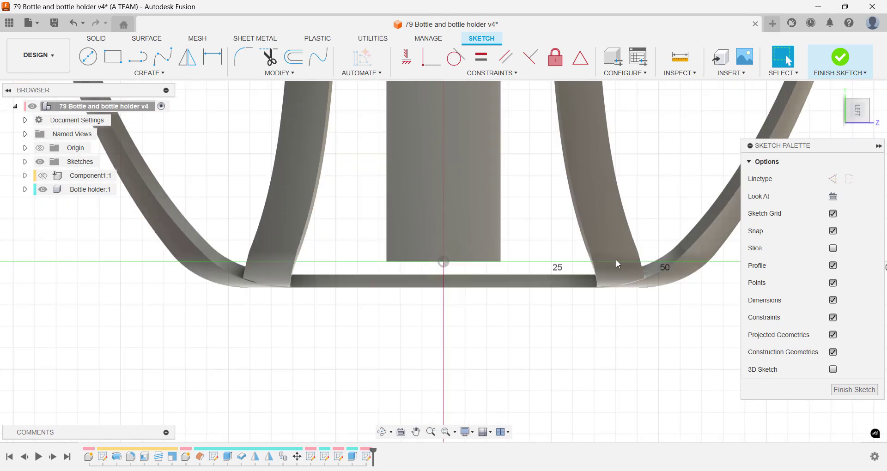
Project the two long vertical edges of the new strip into the sketch.
middle_click_drag(564, 319, 440, 373)
type("s")
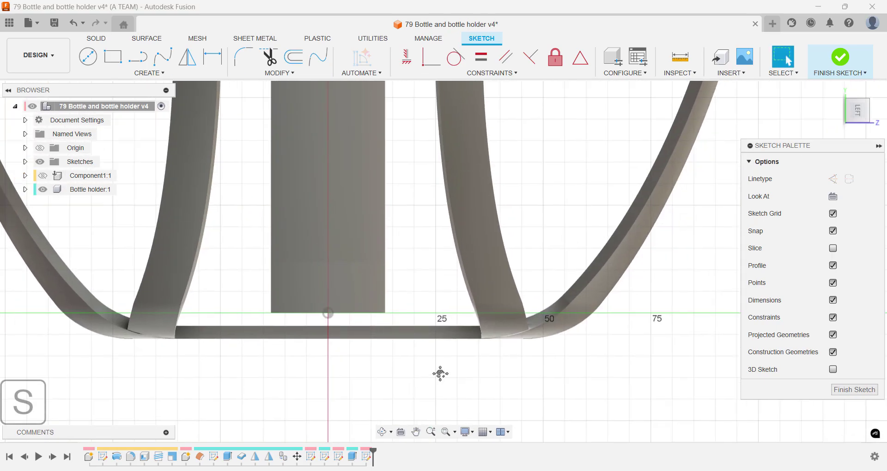
type("pro")
key("Return")
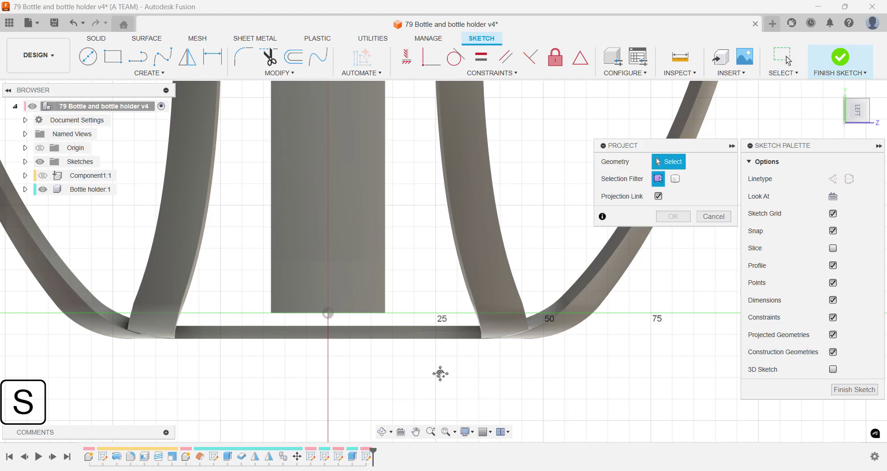
left_click(329, 239)
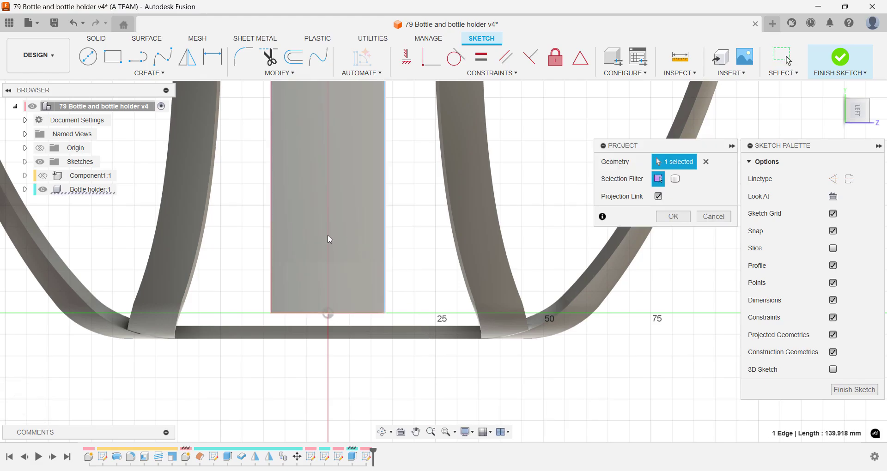
left_click(272, 229)
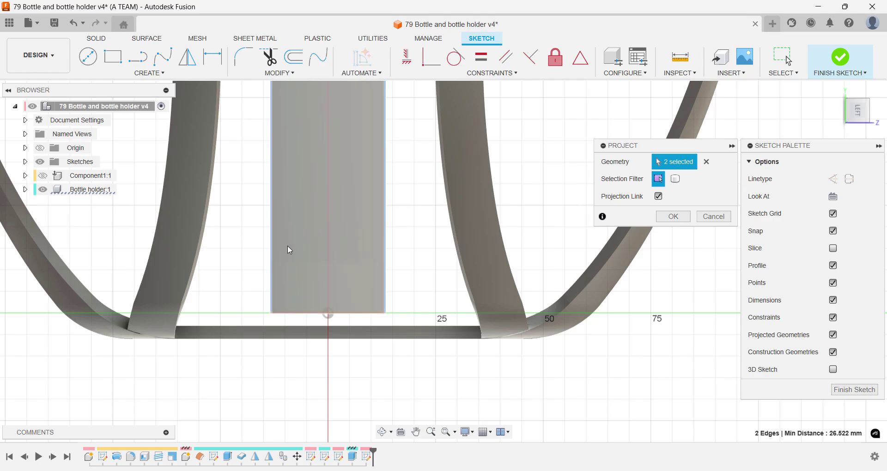
key("Return")
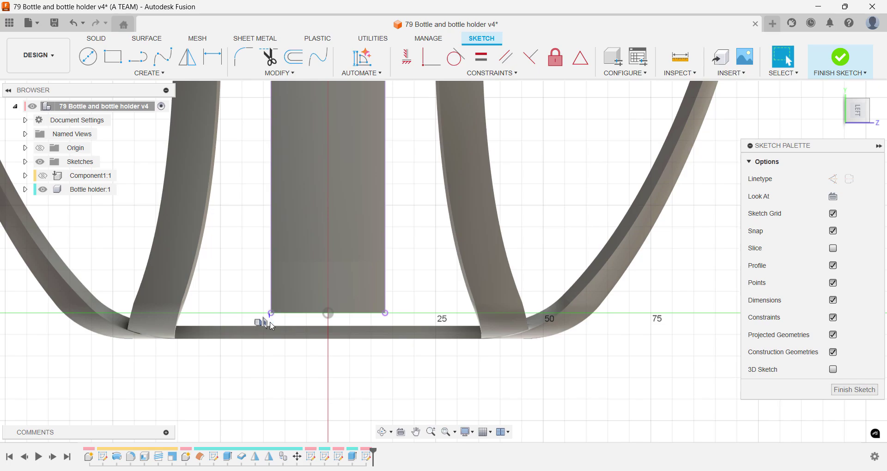
key("Escape")
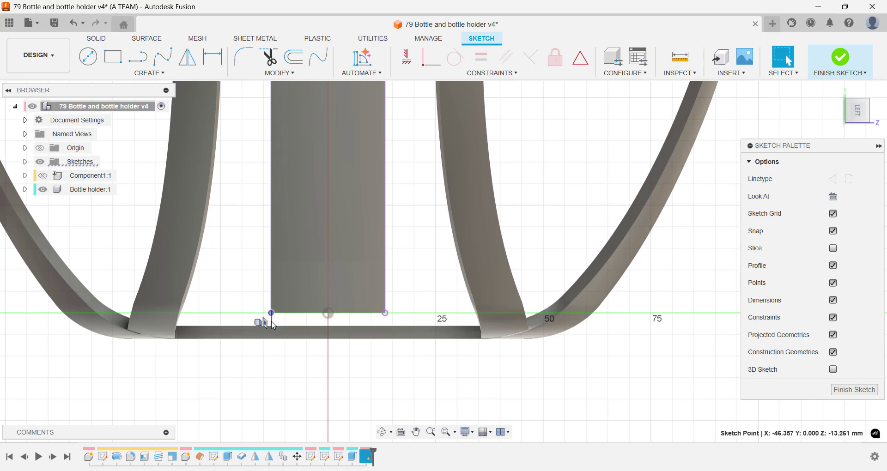
Draw two vertical lines about 10 mm long from the lower ends of the projected strip edges, down past the base bar.
left_click(271, 314)
left_click(271, 355)
key("l")
left_click(271, 326)
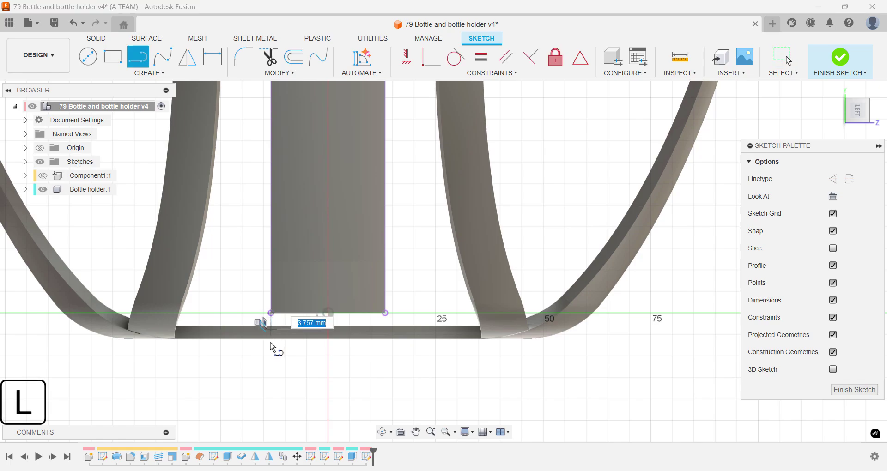
left_click(271, 356)
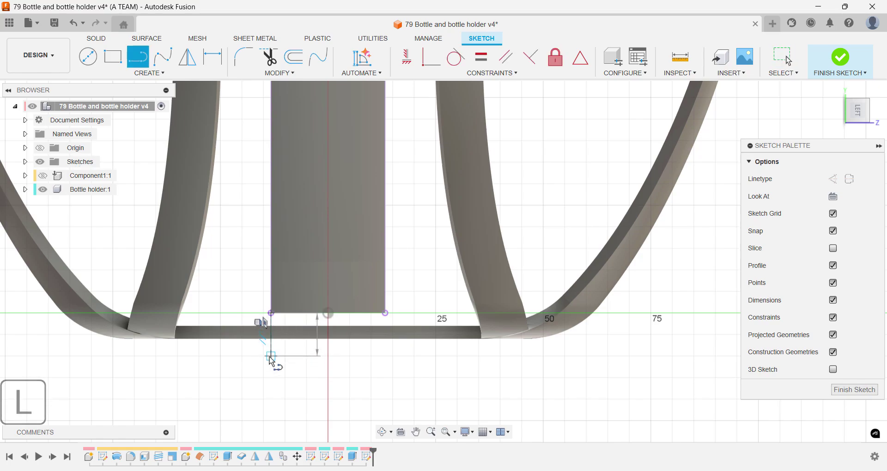
key("Escape")
key("l")
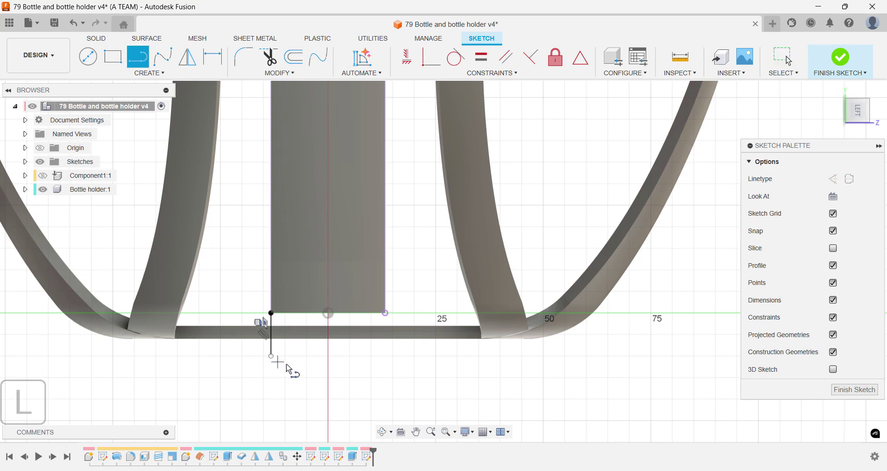
left_click(386, 314)
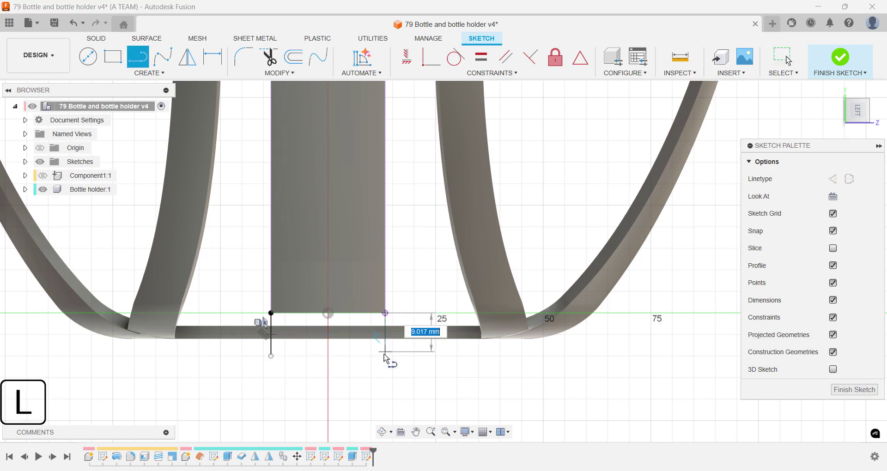
left_click(385, 356)
key("Escape")
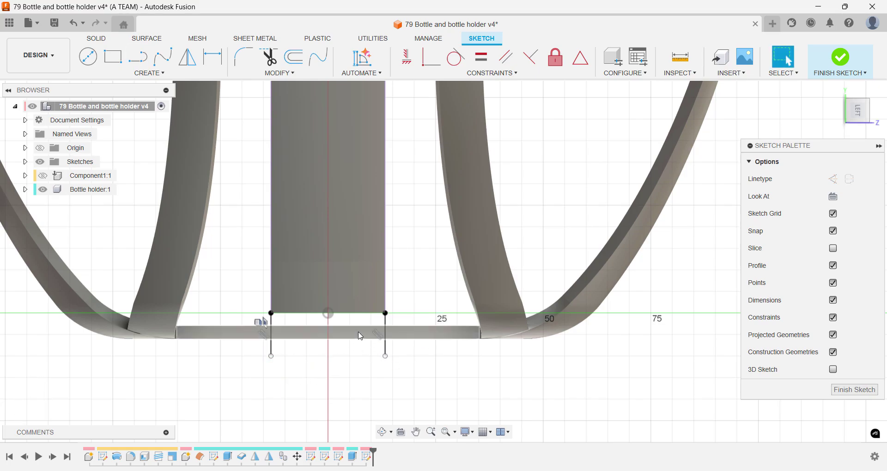
Project the upper and lower edges of the base bar into the sketch on both sides of its centre.
type("spro")
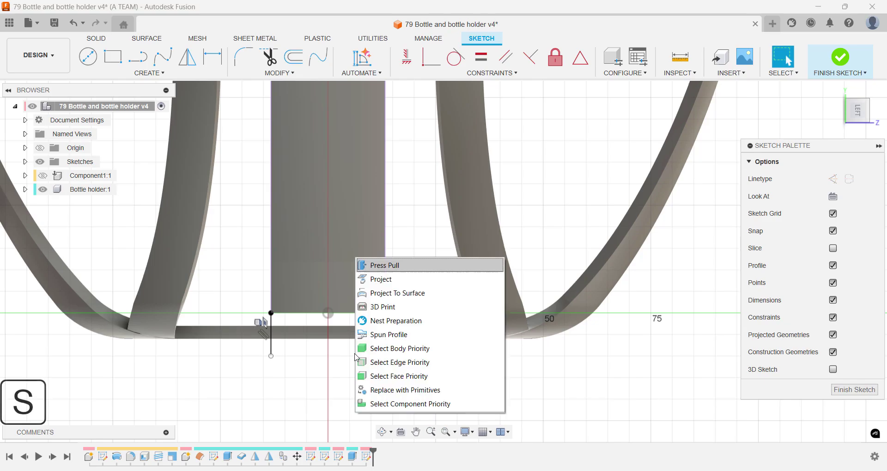
key("Return")
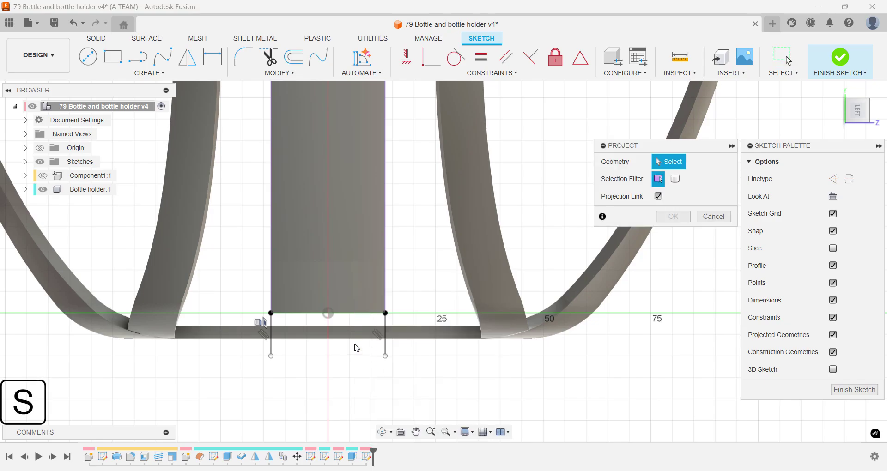
left_click(358, 339)
left_click(311, 340)
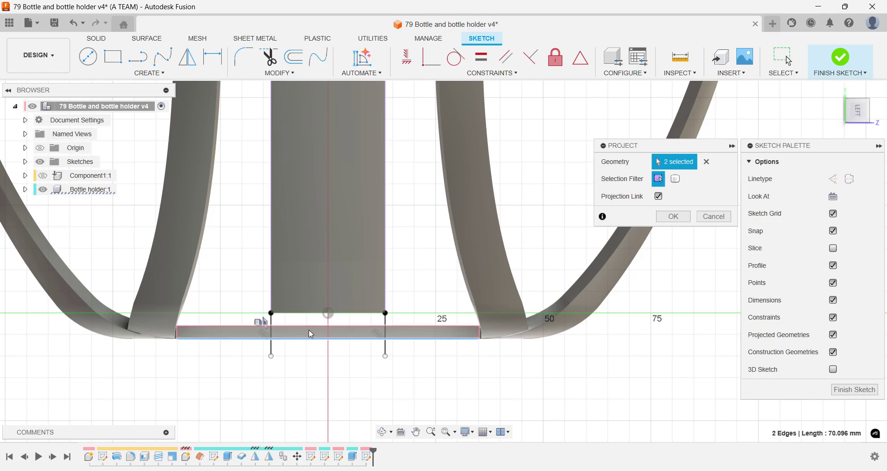
left_click(308, 327)
left_click(341, 325)
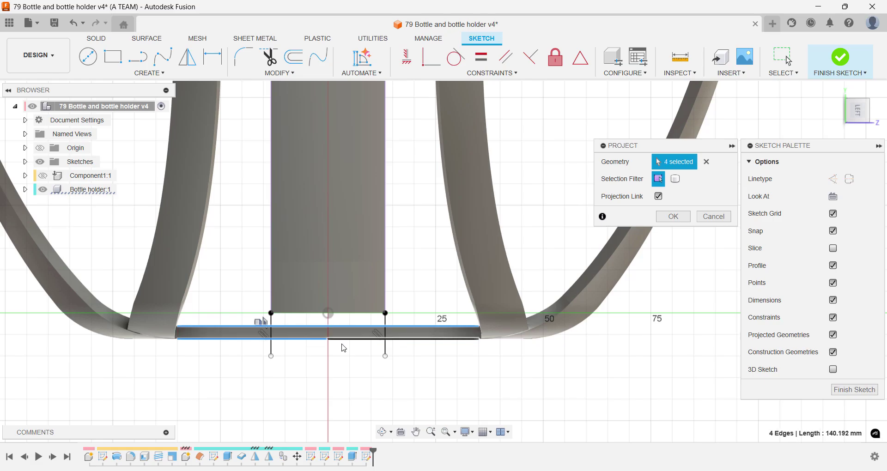
key("Return")
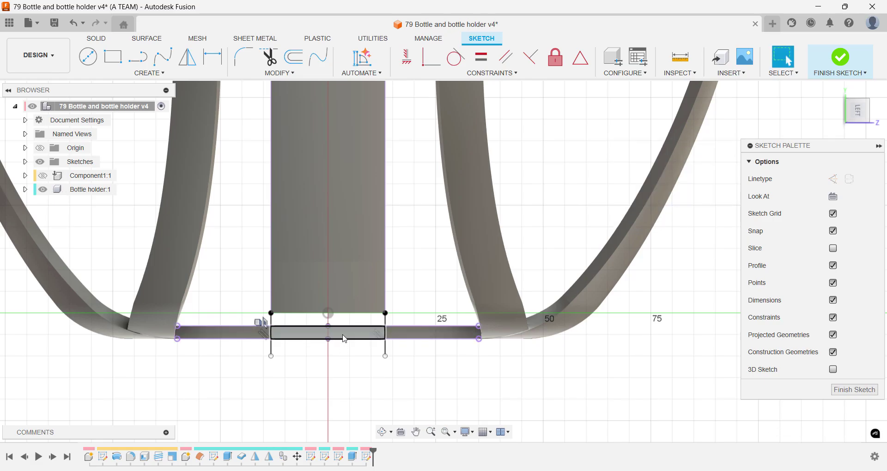
Extrude the closed rectangle on the base bar about 62.7 mm outward to below the vertical strip, using the Join operation.
key("e")
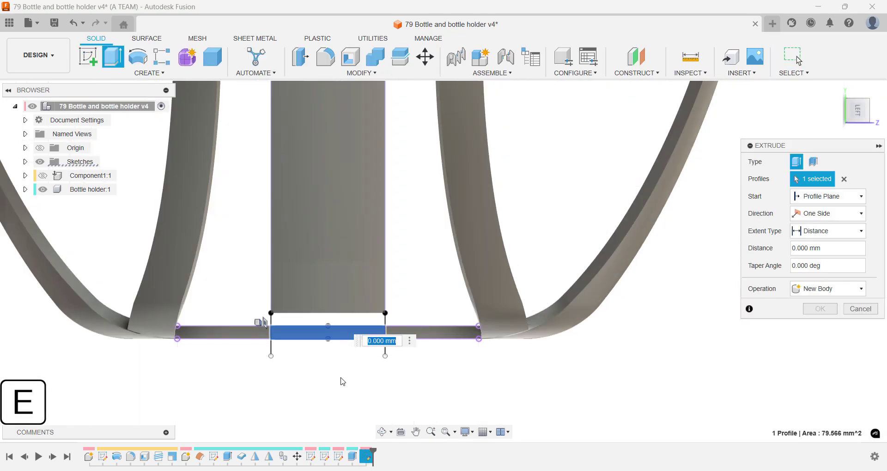
left_click(339, 301)
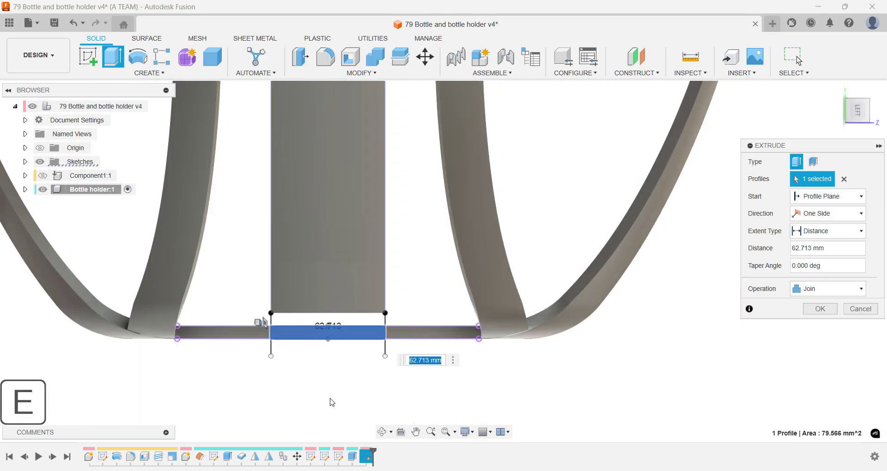
middle_click_drag(330, 402, 318, 419, "shift")
scroll(265, 419, "up", 3)
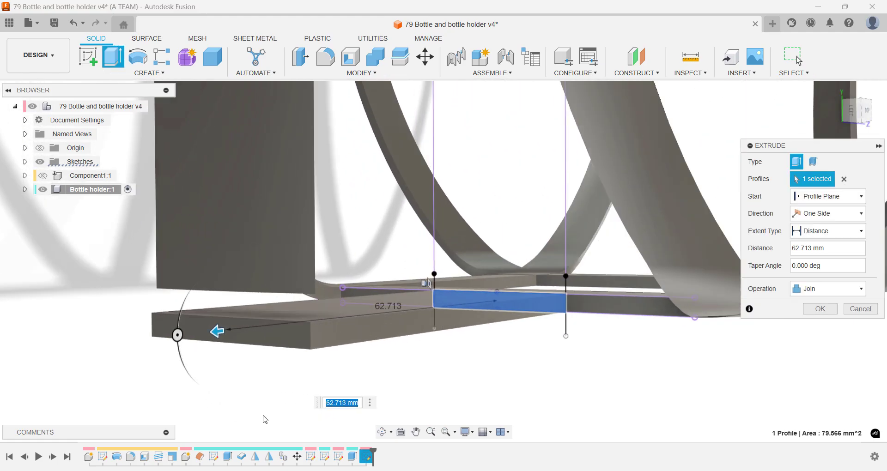
key("Return")
Extrude the lower end face of the vertical strip 3 mm down to the new base extension.
mouse_move(366, 400)
middle_mouse_down("shift")
mouse_move(374, 368)
mouse_move(371, 384)
middle_mouse_up("shift")
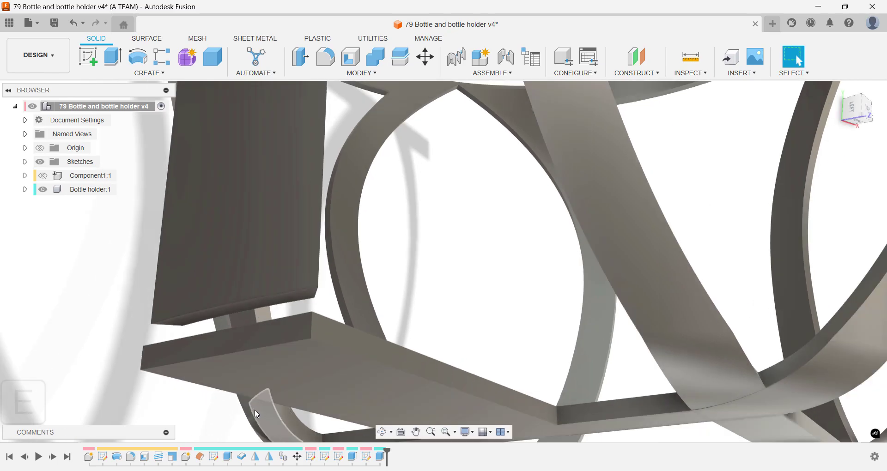
key("e")
left_click(237, 305)
middle_click_drag(113, 330, 232, 370, "shift")
type("3")
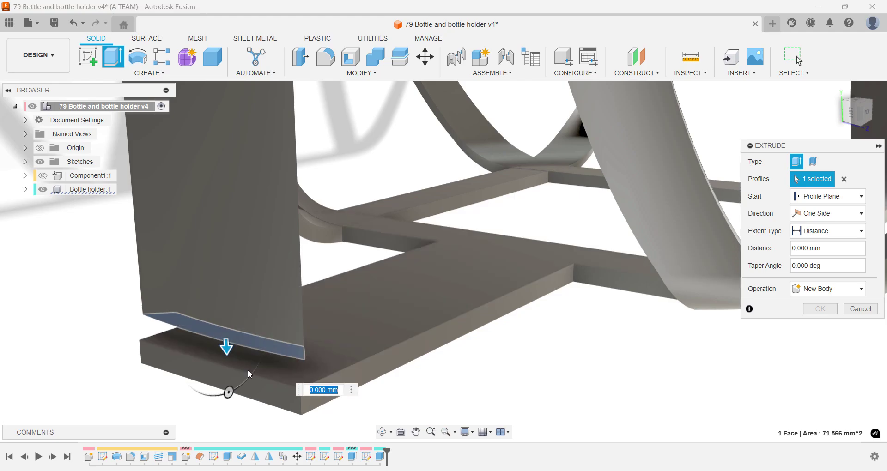
key("Return")
key("Return")
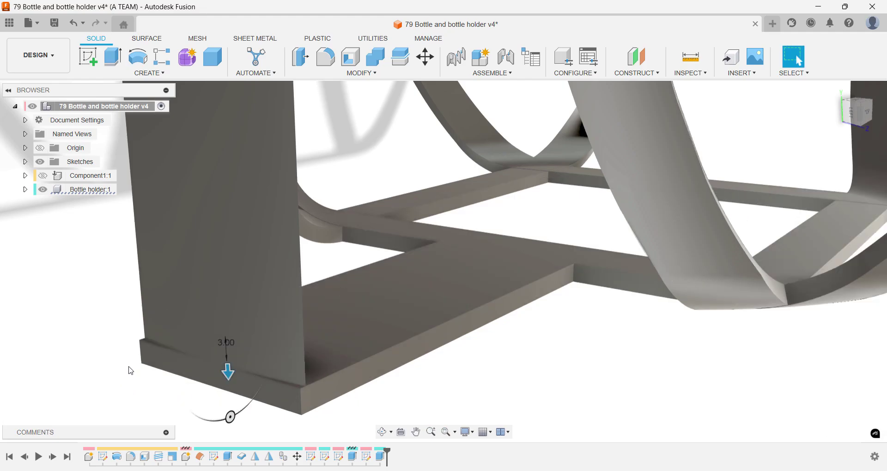
Extrude the two thin sliver faces left on the base extension beside the strip's curved outer face by -3 mm.
scroll(128, 351, "up", 5)
key("e")
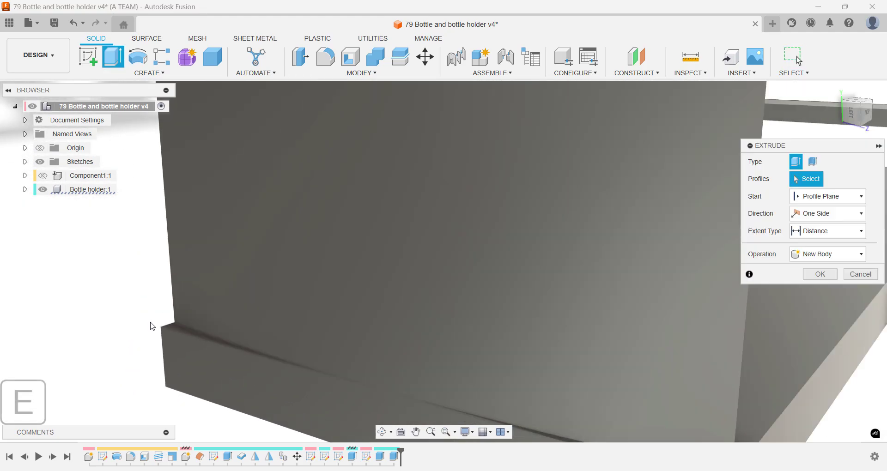
left_click(176, 328)
scroll(175, 329, "down", 3)
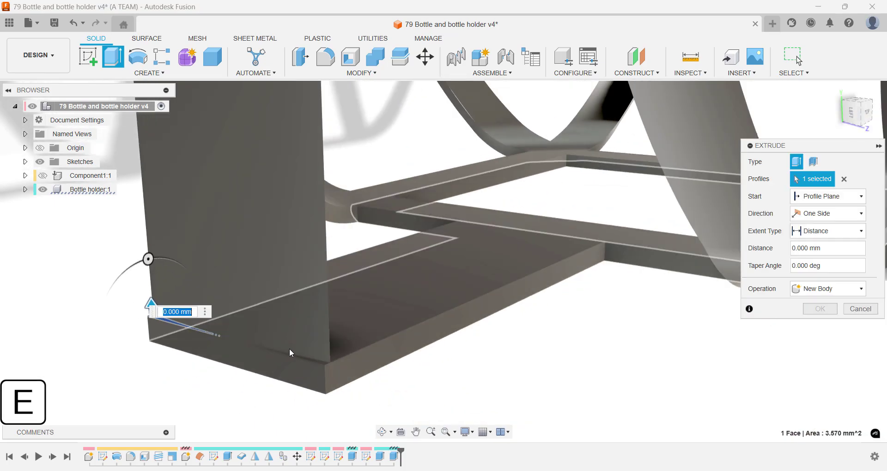
left_click(310, 358)
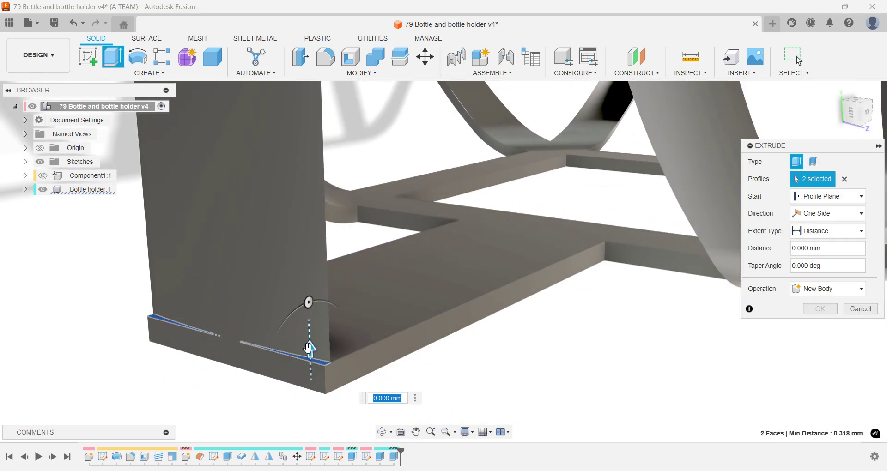
left_click_drag(309, 350, 442, 365)
middle_click_drag(442, 365, 215, 377, "shift")
type("-3")
key("Return")
Fillet the outer bottom edges where the vertical strip meets the base extension with a 2 mm radius.
key("f")
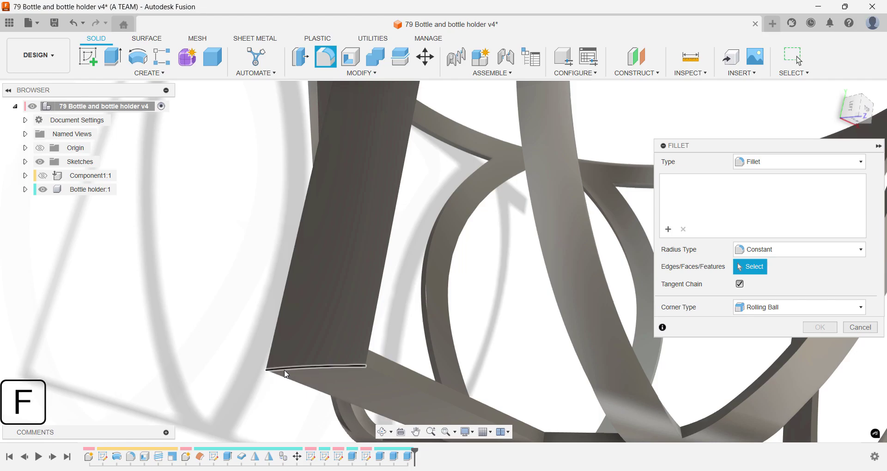
left_click(286, 374)
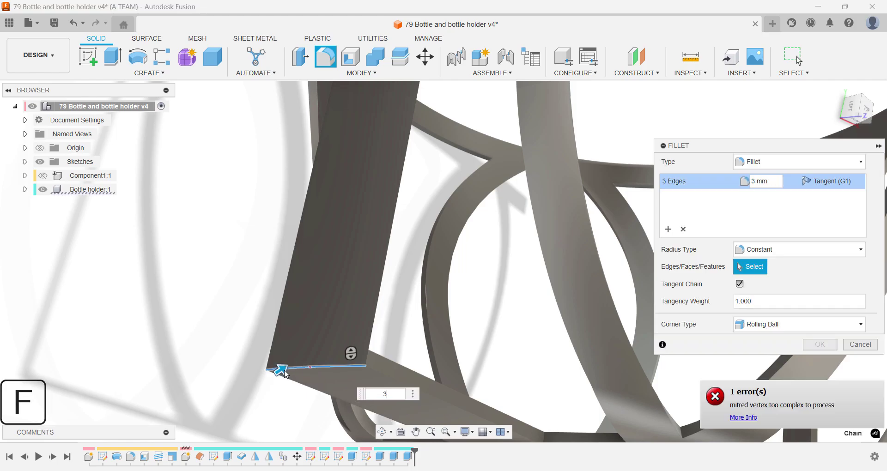
type("2")
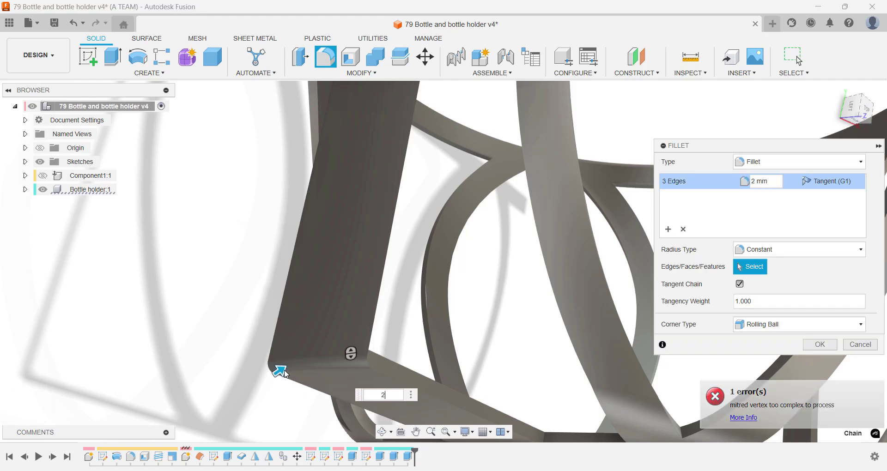
key("Return")
Fillet the inner corner edge between the vertical strip and the base extension with a 2 mm radius.
middle_click_drag(284, 366, 178, 381, "shift")
key("f")
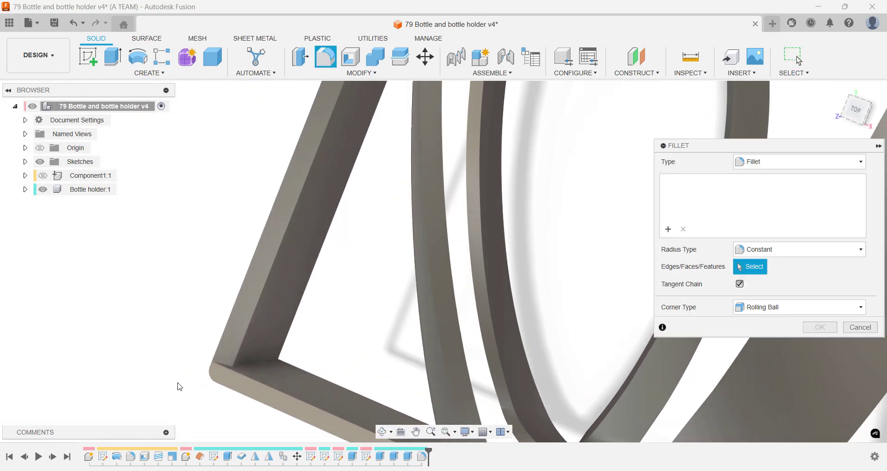
left_click(251, 360)
type("2")
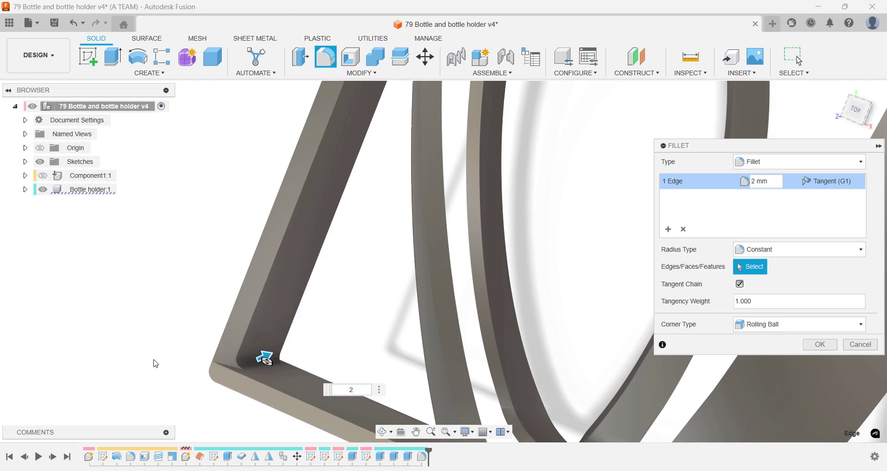
key("Return")
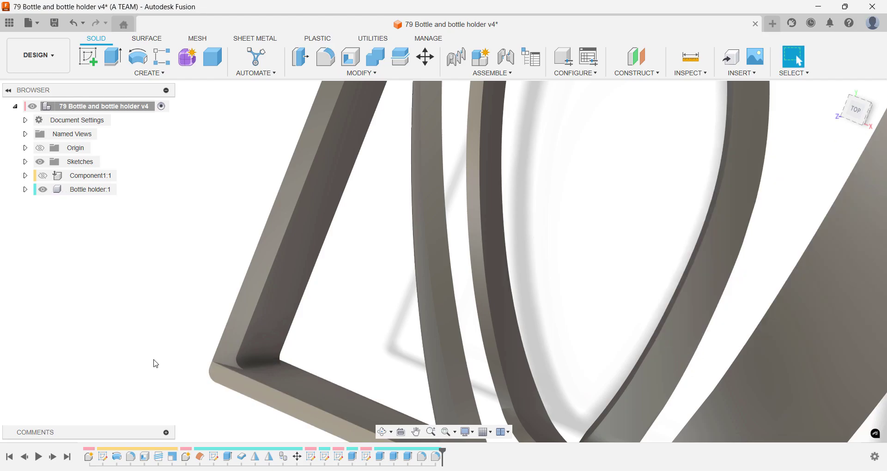
key("f")
left_click(236, 364)
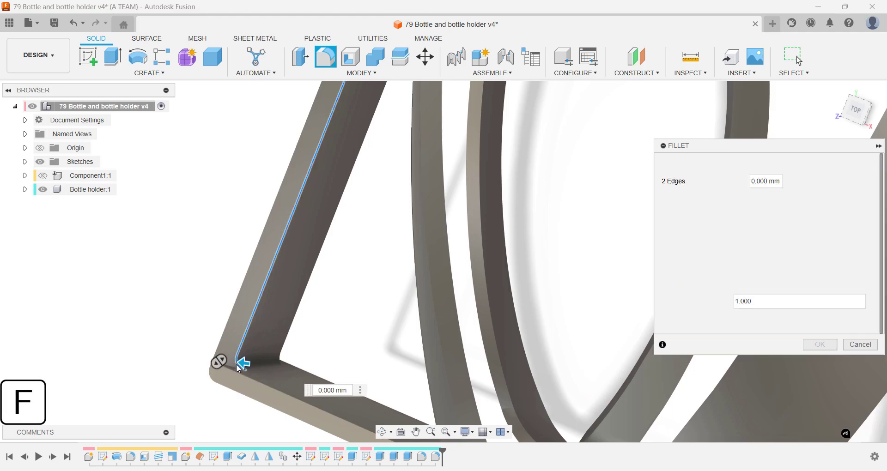
left_click(284, 360)
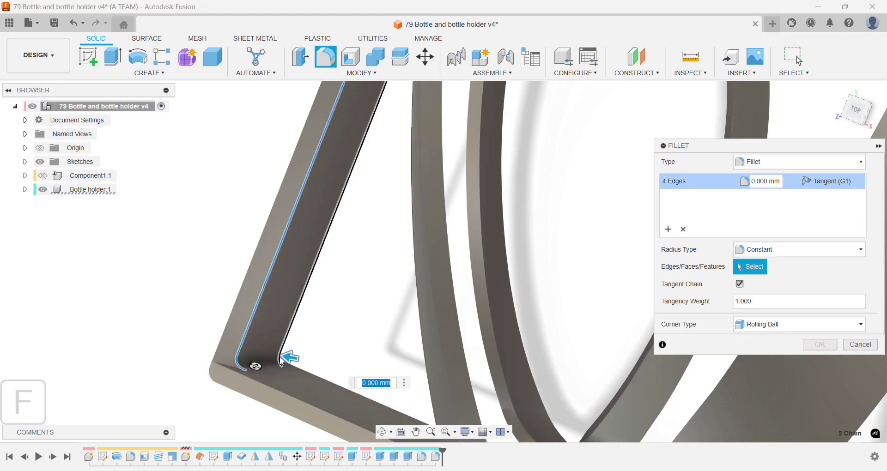
type("1")
key("Return")
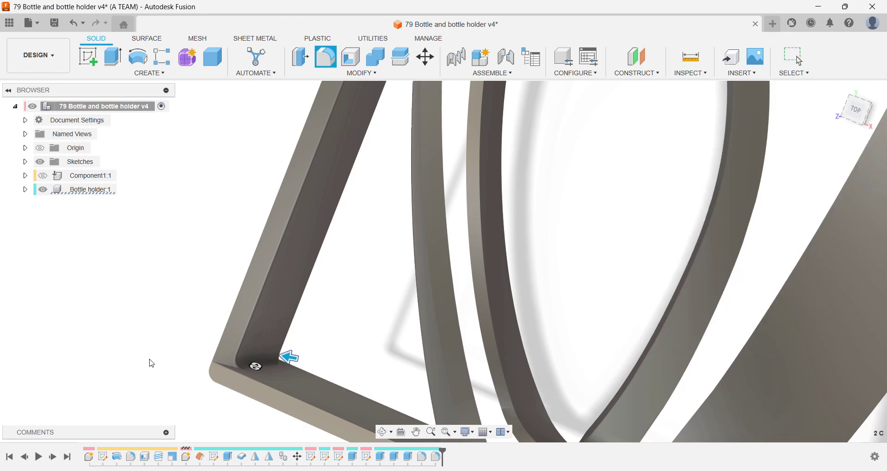
Create a construction plane tangent to the curved outer face of the vertical strip at 0 degrees.
middle_click_drag(152, 361, 156, 360, "shift")
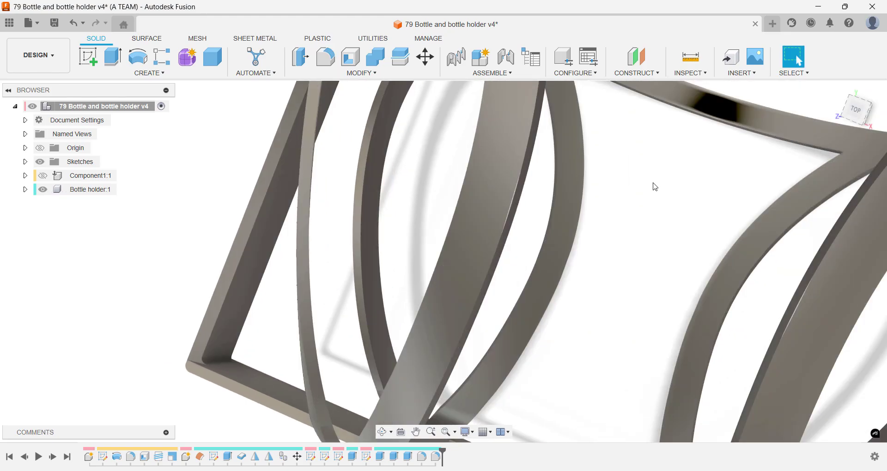
left_click(838, 90)
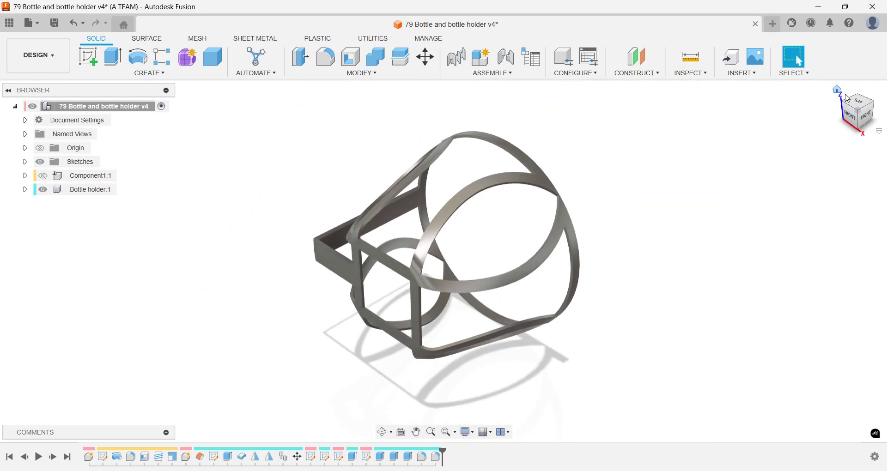
left_click(855, 102)
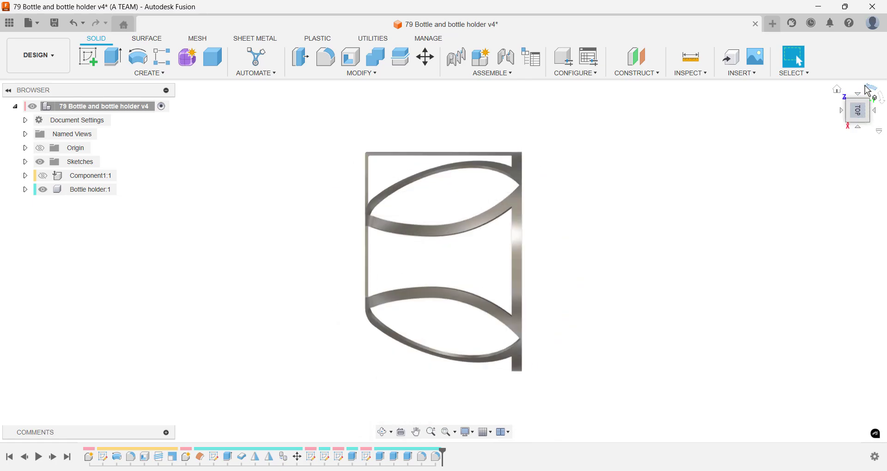
left_click(867, 89)
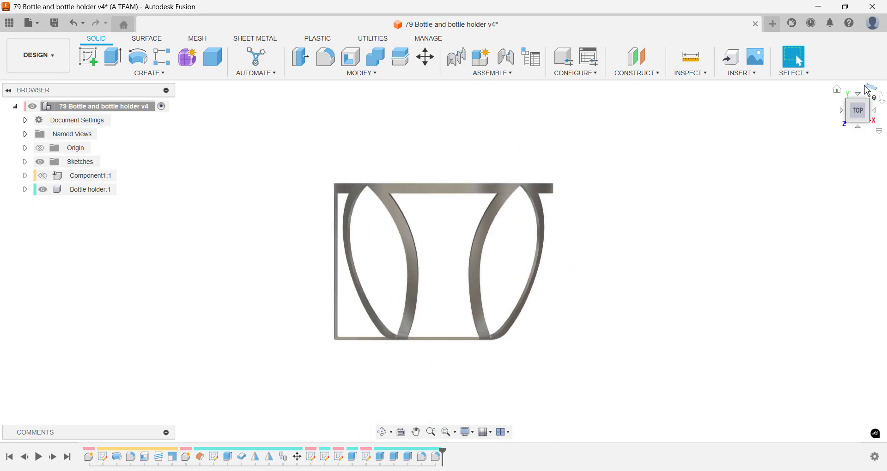
left_click(840, 111)
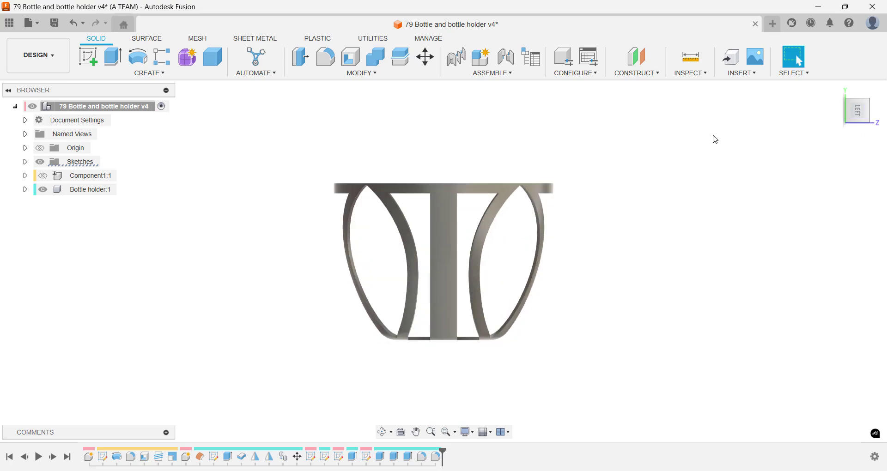
key("s")
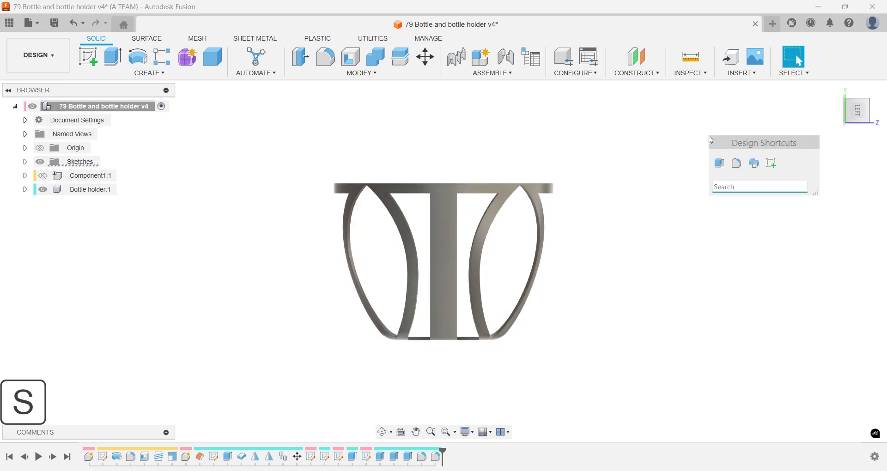
type("tan")
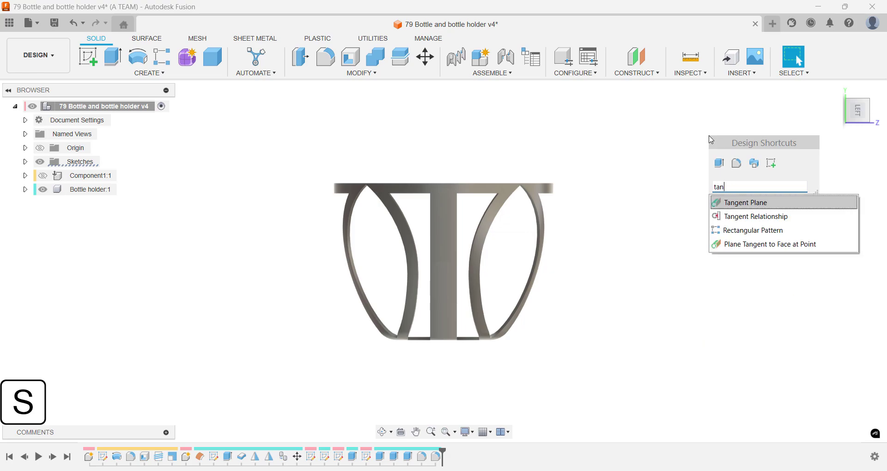
key("Return")
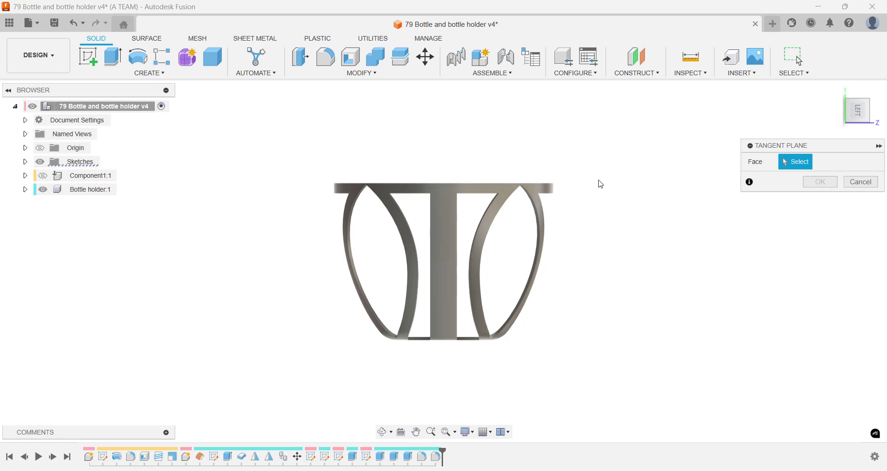
left_click(451, 226)
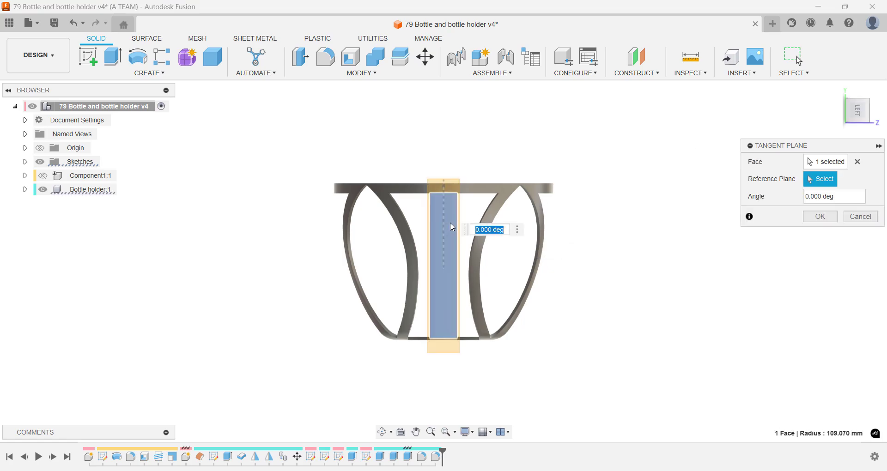
key("Return")
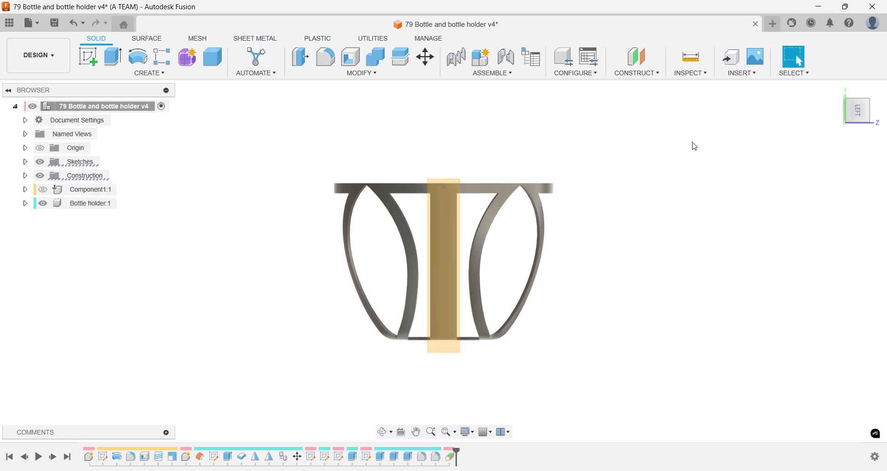
Start a sketch on the tangent plane over the vertical strip, with the holder viewed upright.
left_click(874, 112)
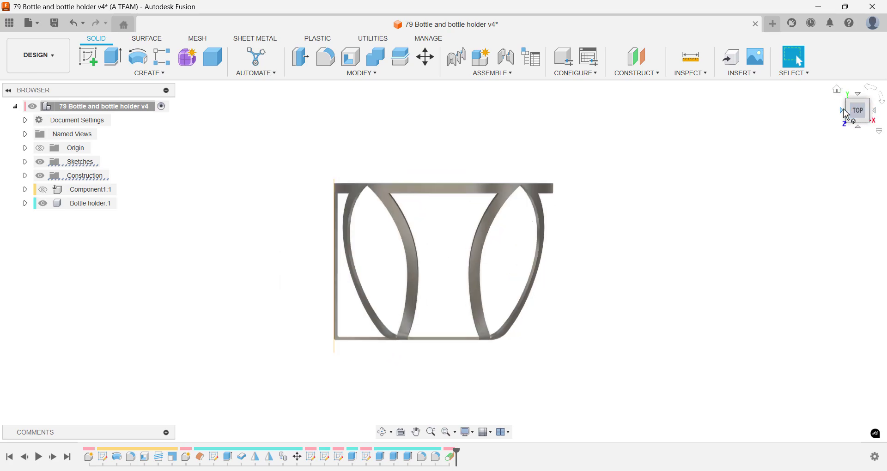
left_click(844, 110)
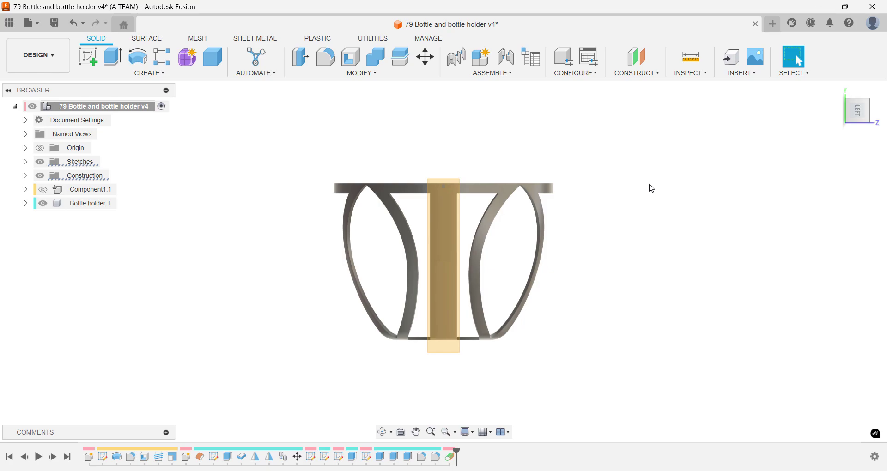
type("s")
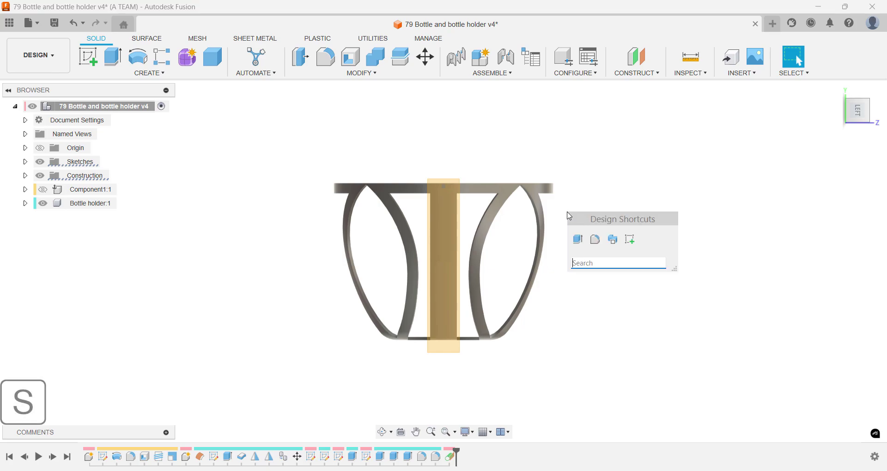
type("ske")
key("Return")
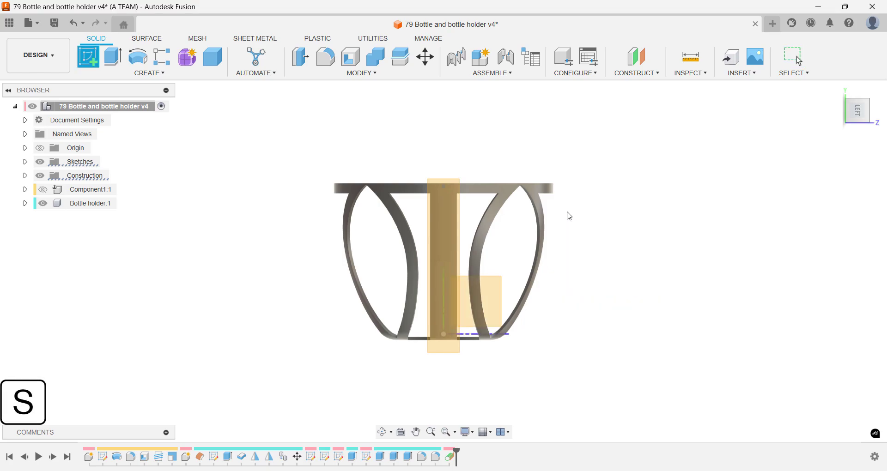
left_click(457, 226)
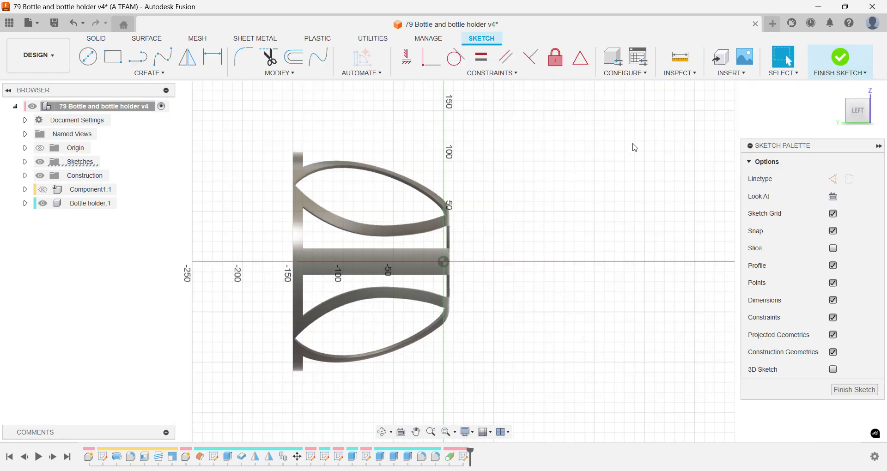
left_click(880, 97)
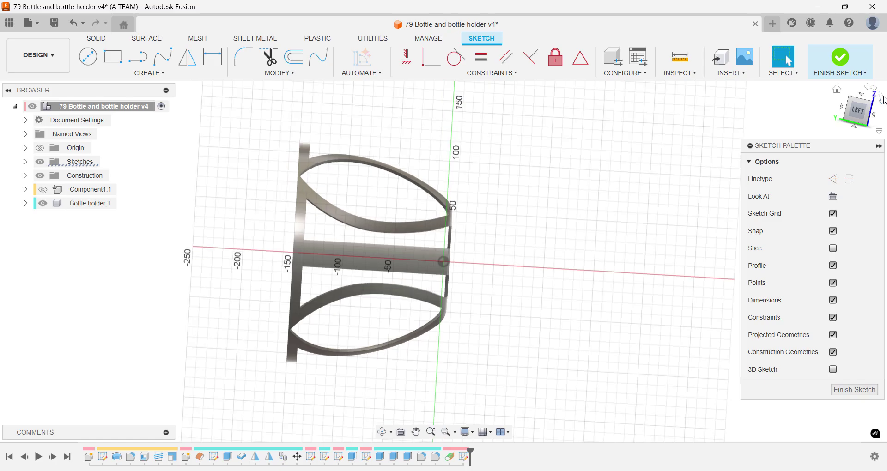
mouse_move(657, 105)
middle_mouse_down()
mouse_move(600, 127)
mouse_move(563, 157)
middle_mouse_up()
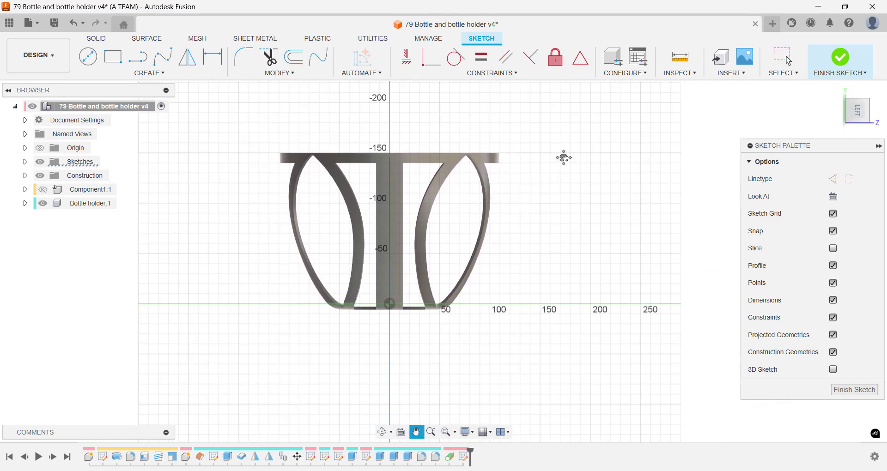
scroll(472, 197, "up", 5)
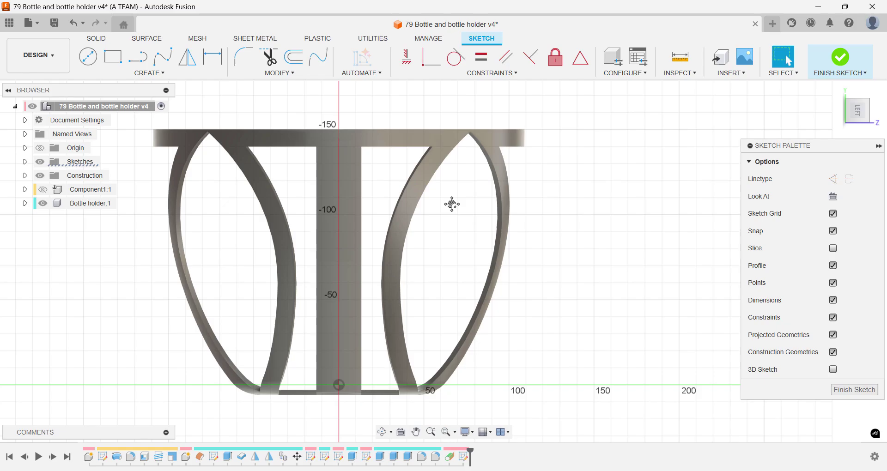
Draw a vertical center point slot on the strip's centerline, 50 mm from center to arc center and 12.5 mm wide.
type("s")
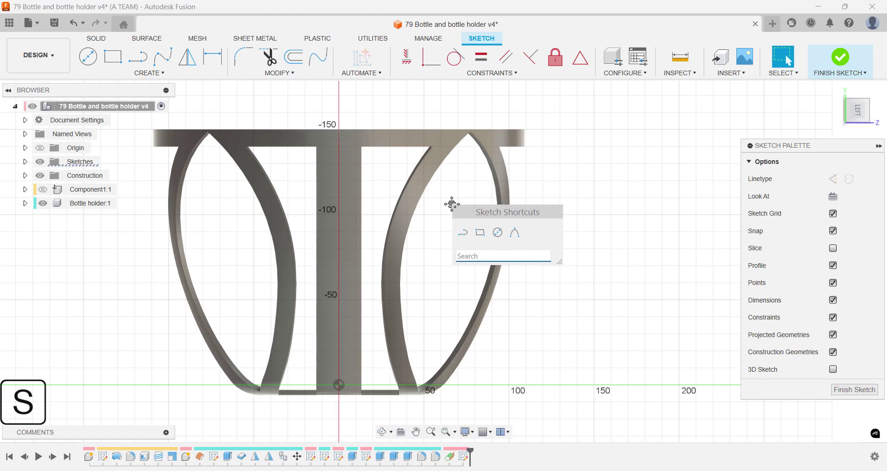
type("center")
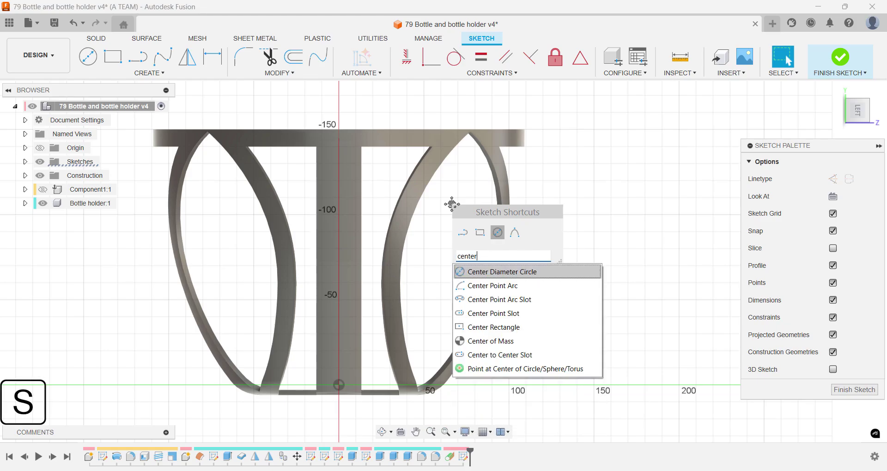
key("Down")
key("Down")
key("Down")
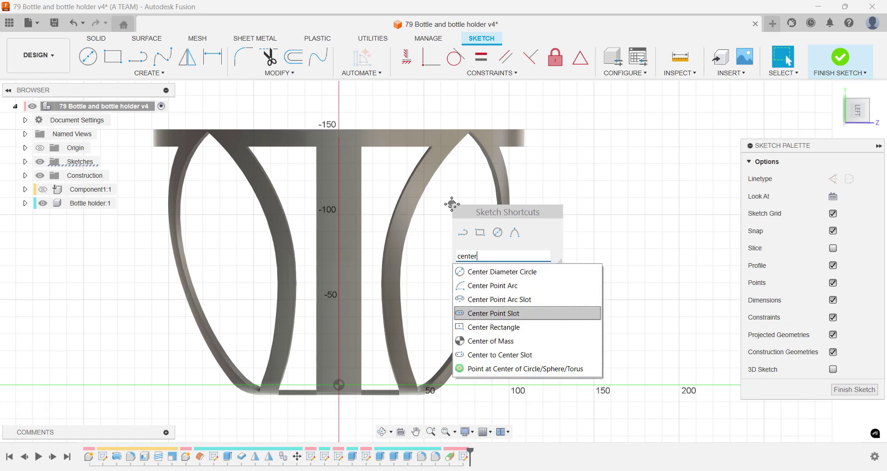
key("Return")
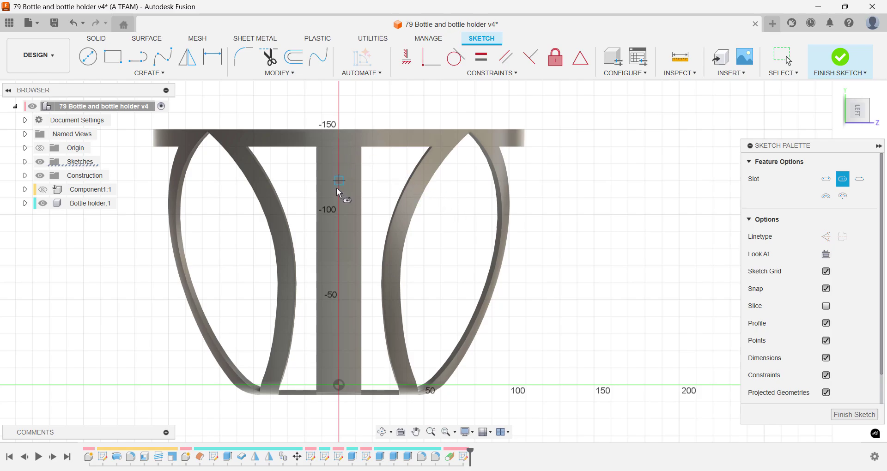
left_click(338, 248)
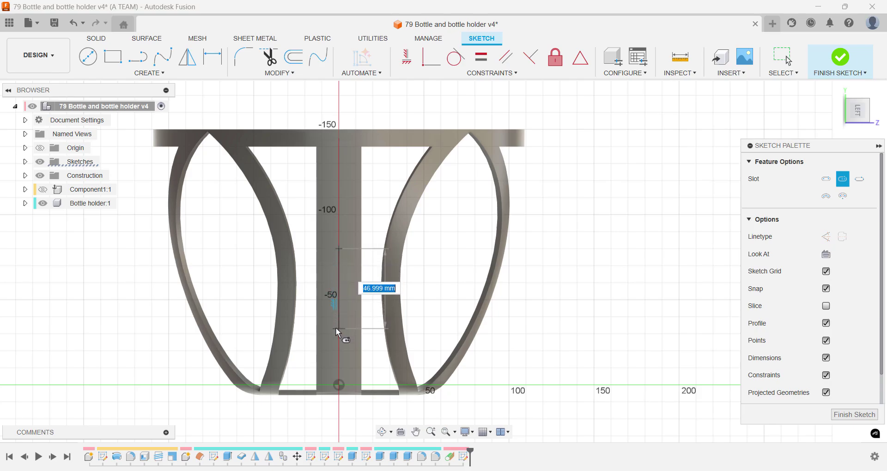
type("50")
key("Tab")
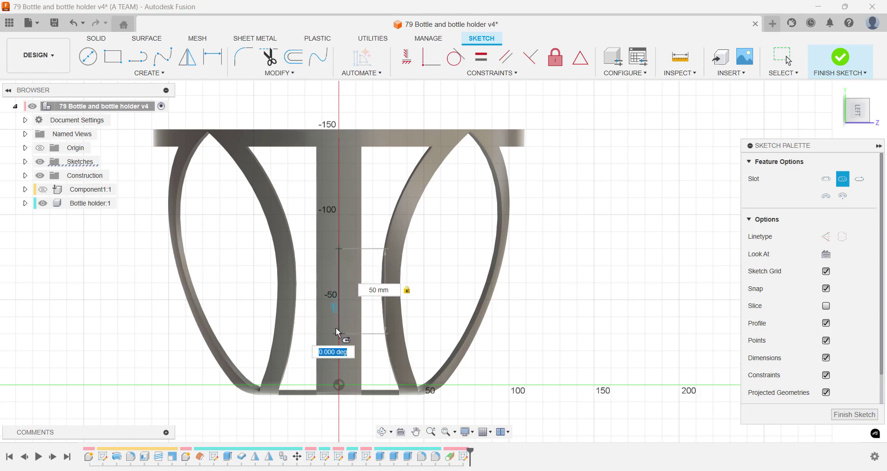
key("Return")
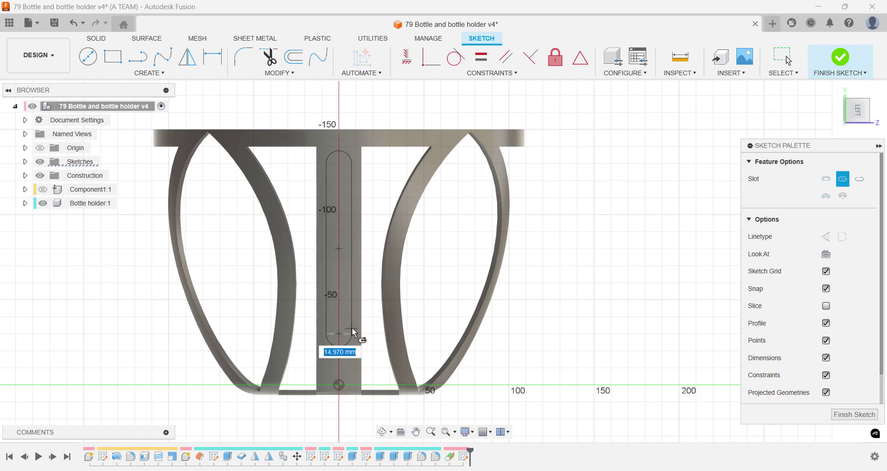
type("12.5")
key("Return")
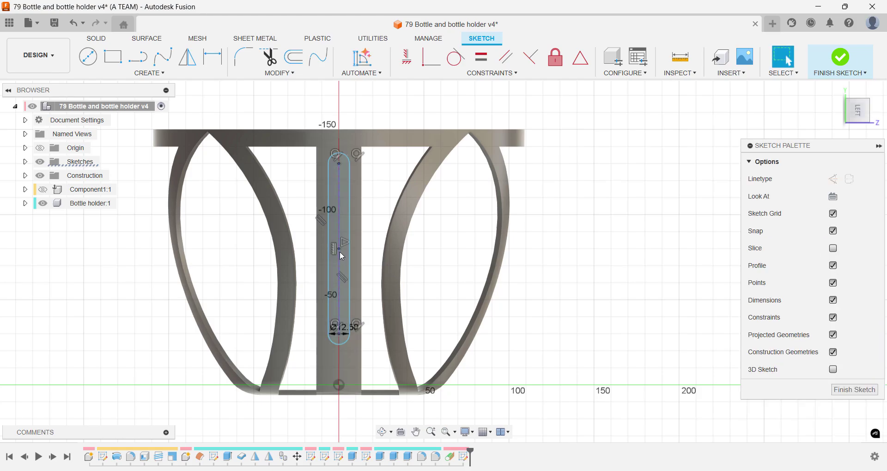
Dimension the slot's center-to-center length as 110 mm and shift the slot lower along the strip's centerline.
left_click_drag(339, 249, 337, 267)
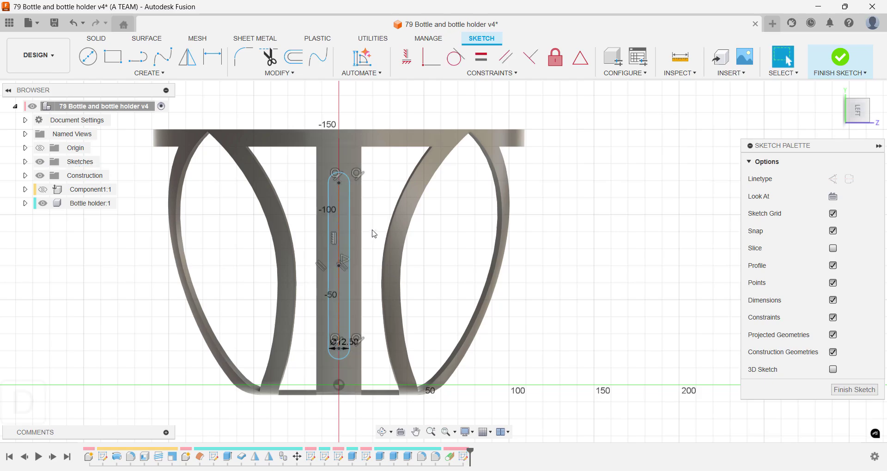
key("d")
left_click(352, 249)
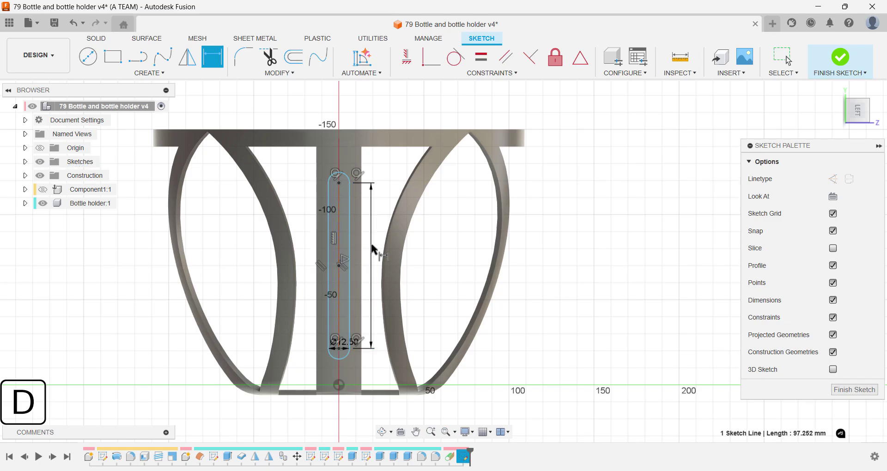
left_click(373, 249)
type("110")
key("Return")
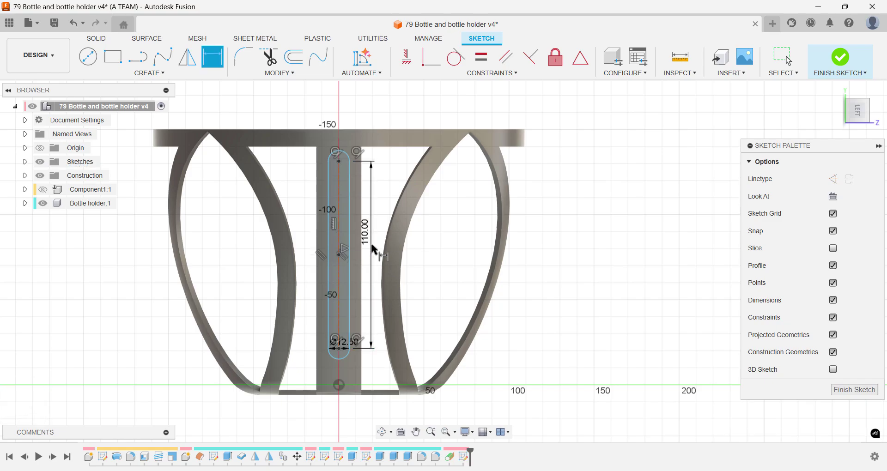
key("Escape")
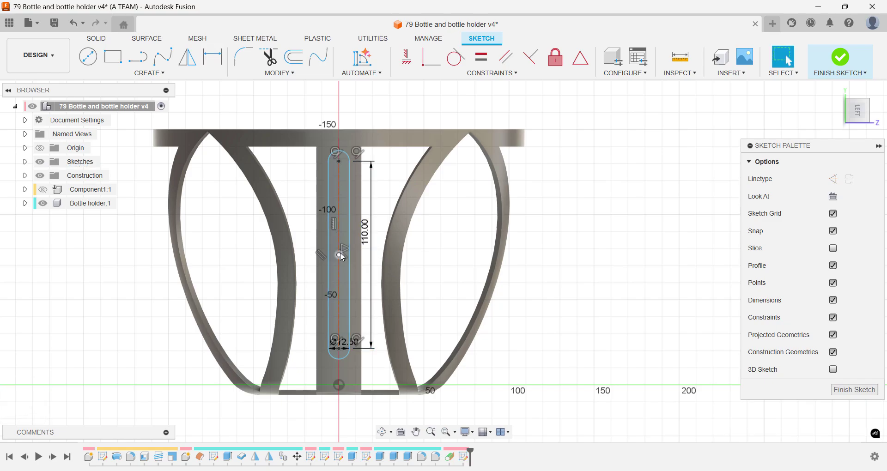
left_click_drag(342, 259, 342, 268)
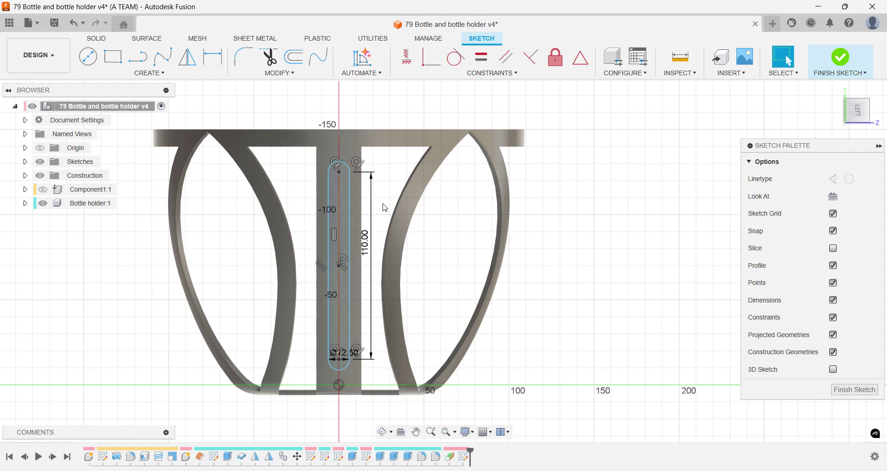
Offset the closed slot outline inward by 2.5 mm to form a smaller concentric slot.
type("soff")
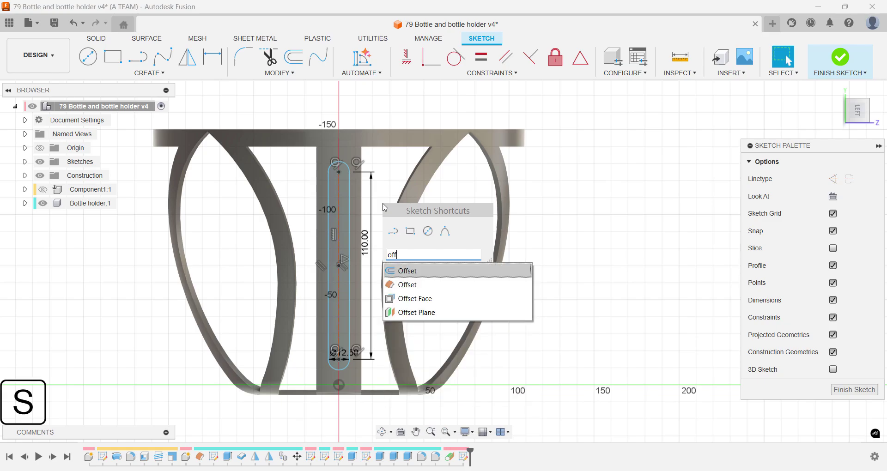
key("Return")
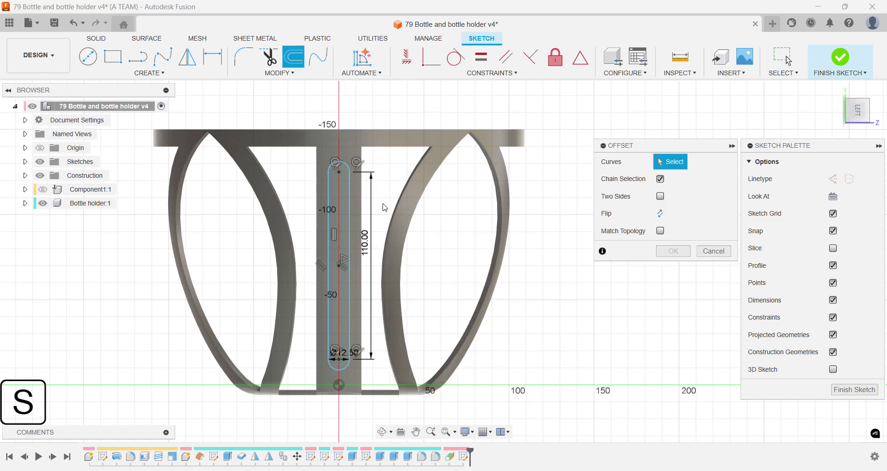
left_click(350, 209)
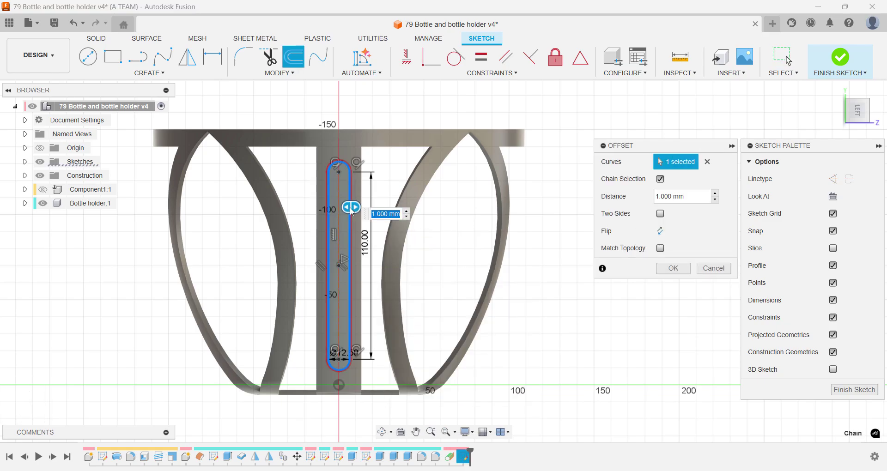
key("BackSpace")
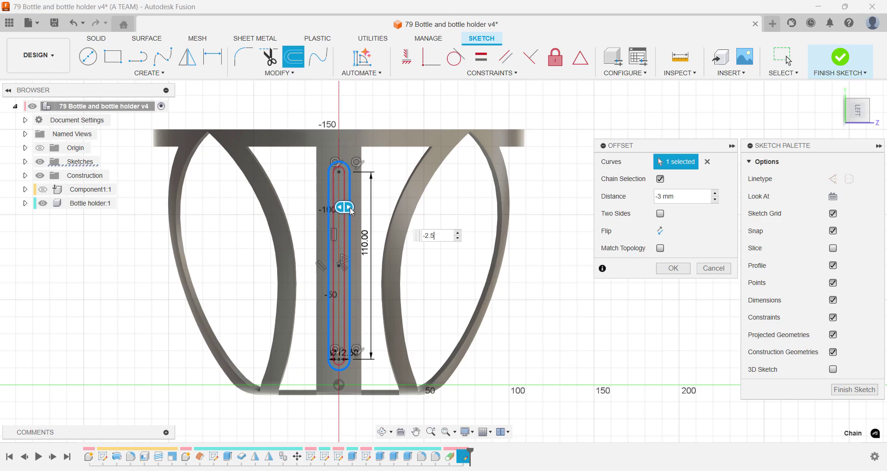
type("-2.5")
key("Return")
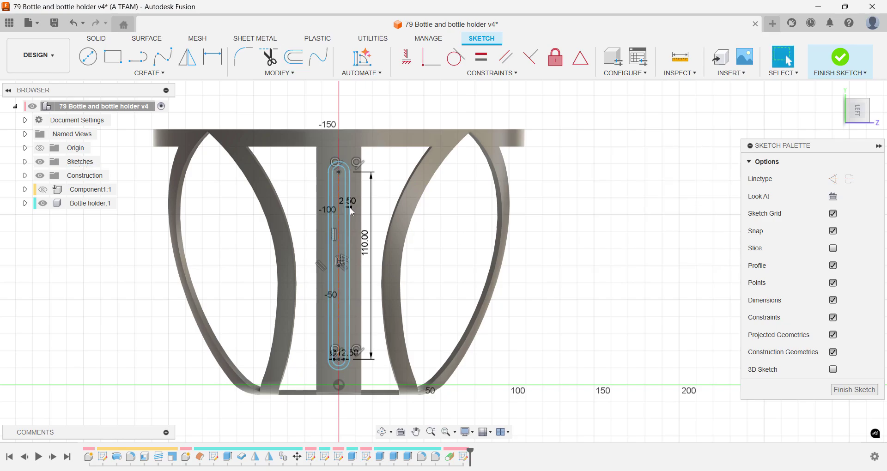
Extrude the ring profile between the two slot outlines as a cut with a distance of -2 mm into the strip.
scroll(351, 210, "up", 3)
mouse_move(393, 212)
middle_mouse_down("shift")
mouse_move(388, 198)
mouse_move(377, 208)
middle_mouse_up("shift")
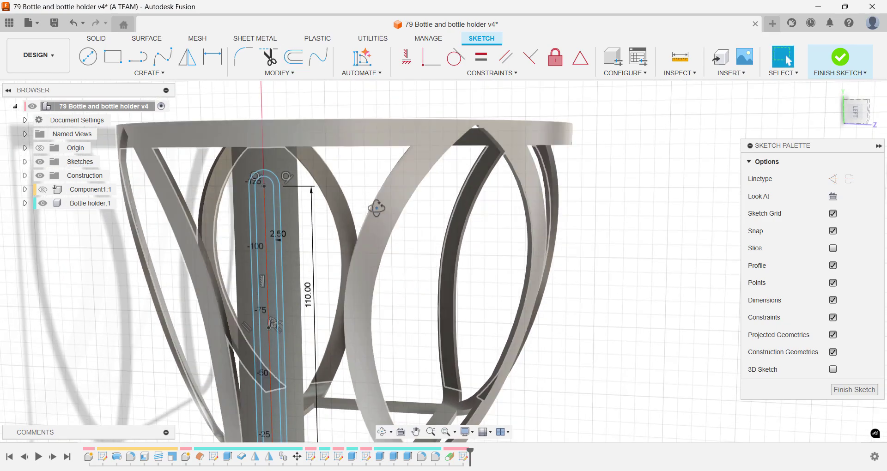
left_click(278, 220)
key("e")
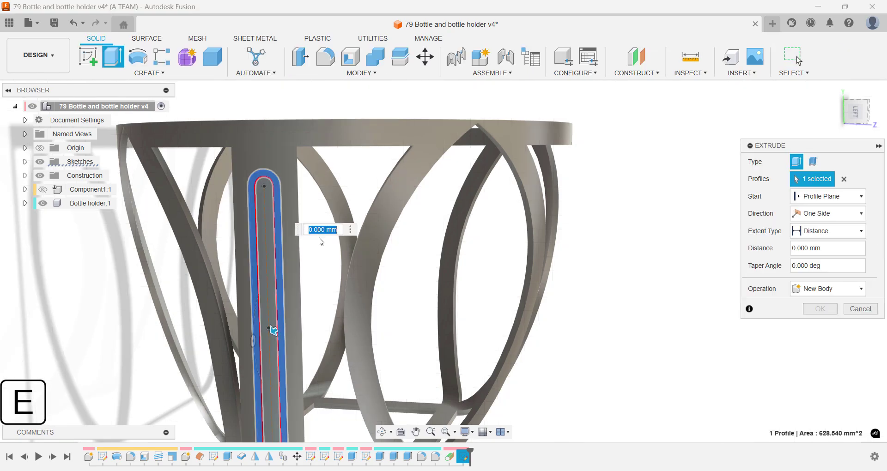
middle_click_drag(320, 240, 211, 265, "shift")
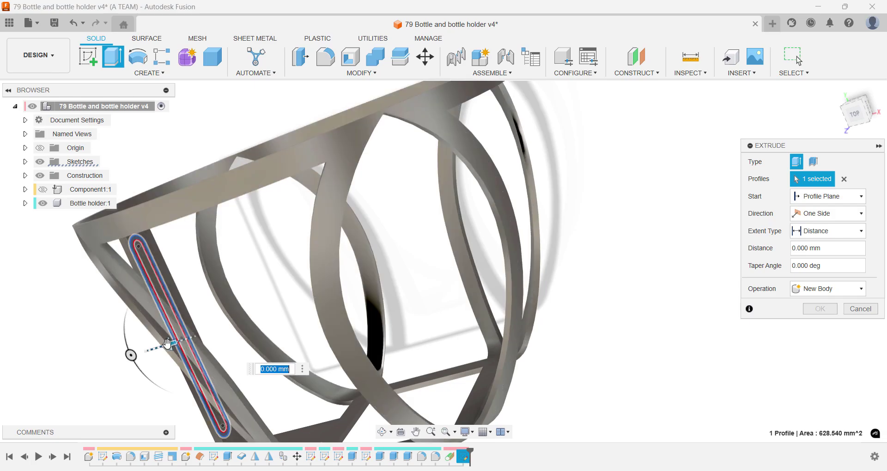
left_click_drag(170, 344, 192, 338)
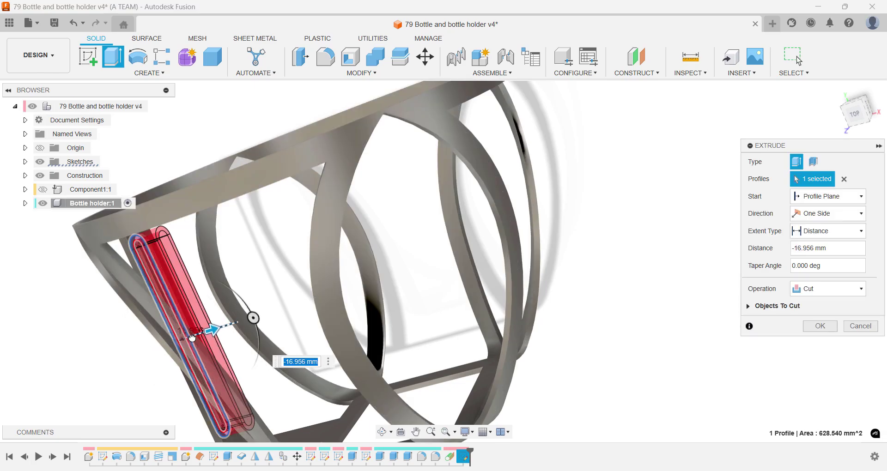
type("-2")
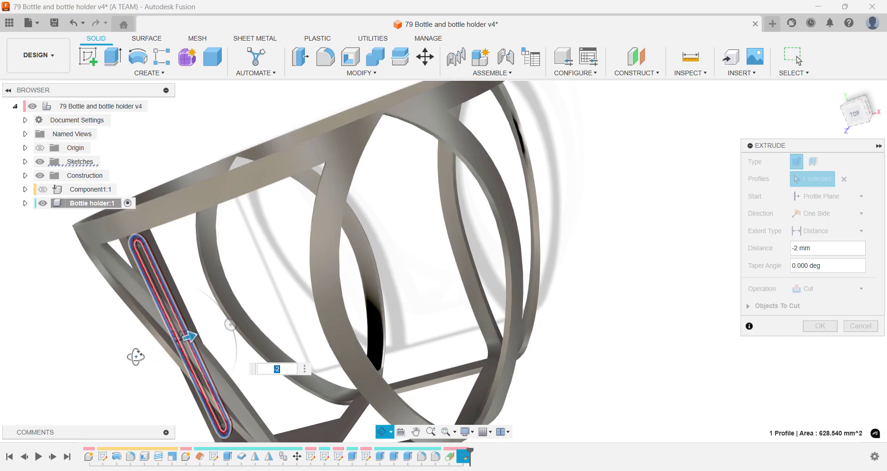
middle_click_drag(134, 356, 220, 342, "shift")
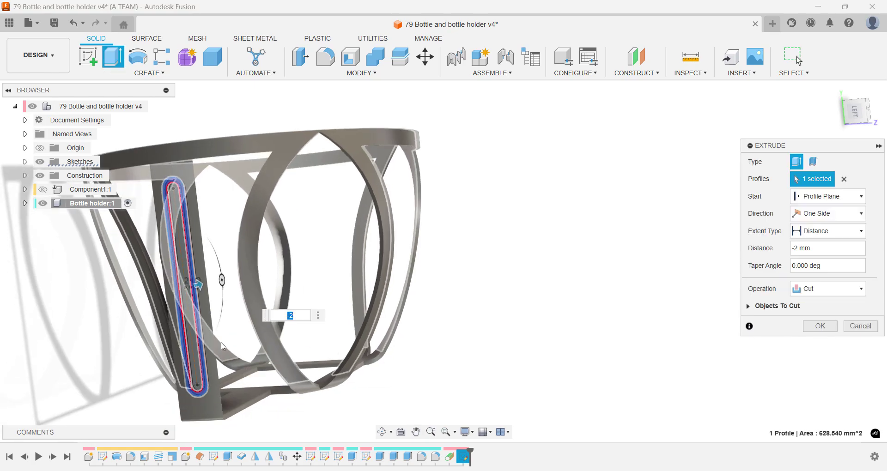
key("Return")
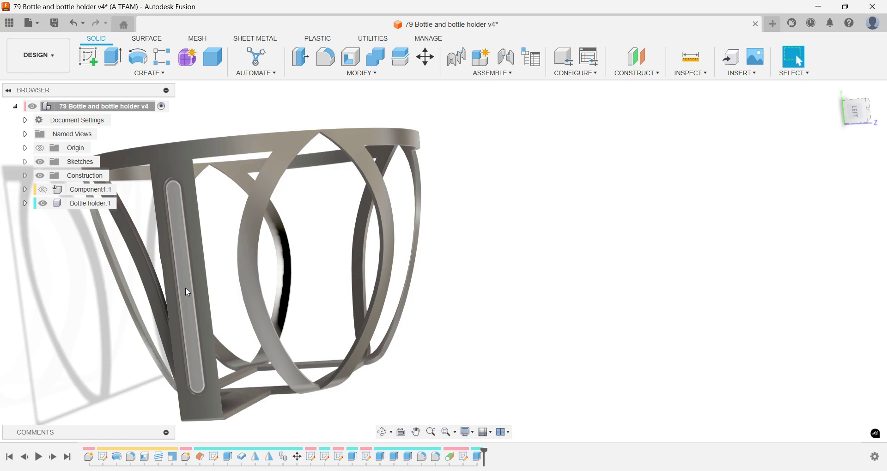
Start an extrusion and make the slot sketch, Sketch5, visible again for profile selection.
key("e")
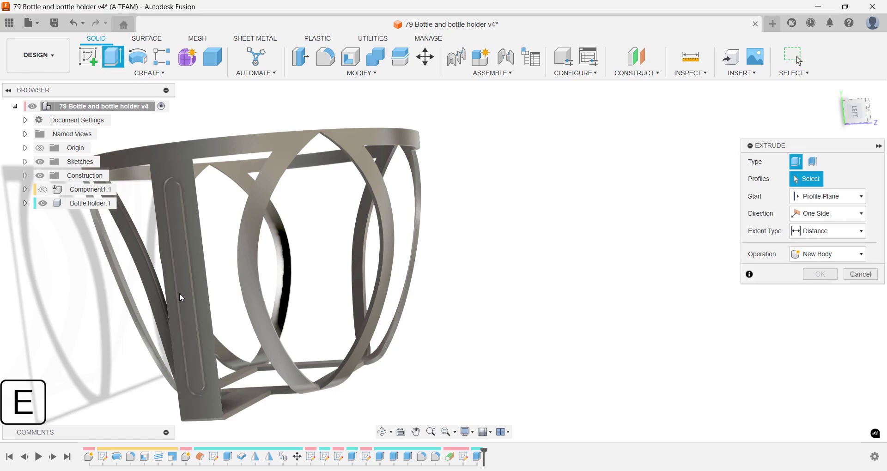
scroll(185, 293, "up", 2)
key("Escape")
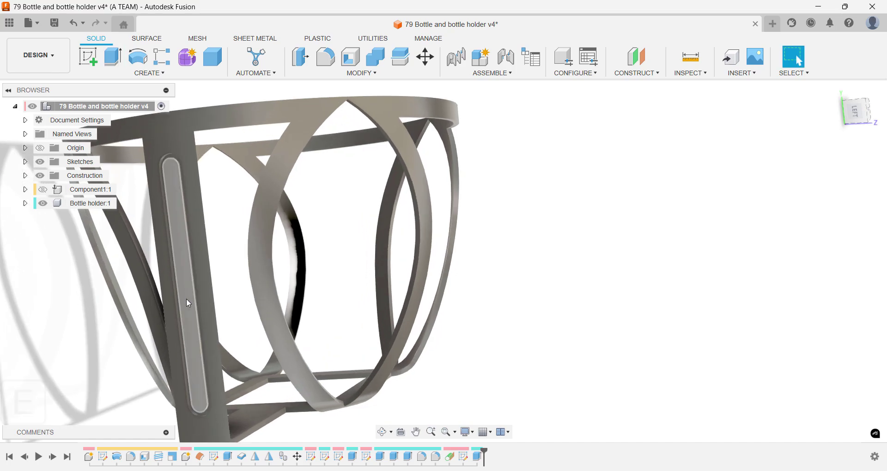
key("e")
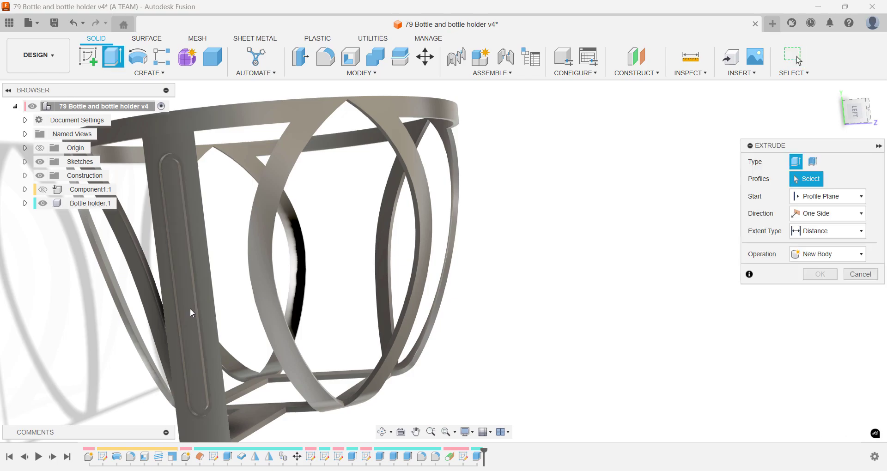
middle_click_drag(186, 304, 184, 305, "shift")
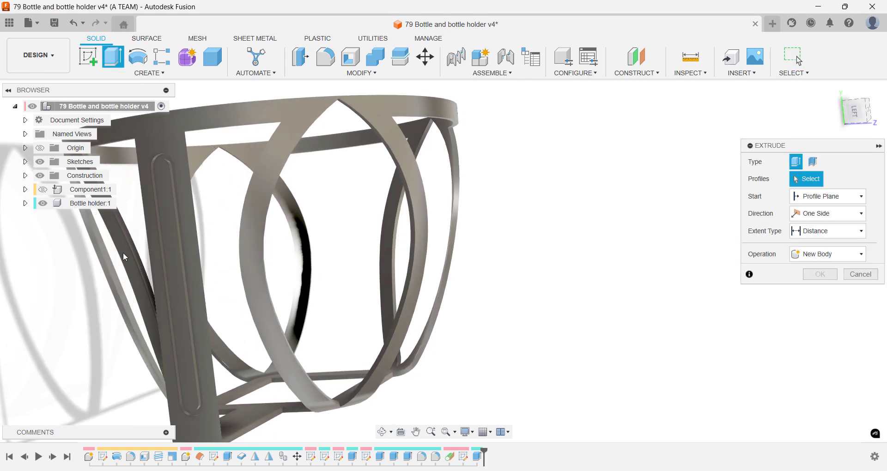
left_click(25, 161)
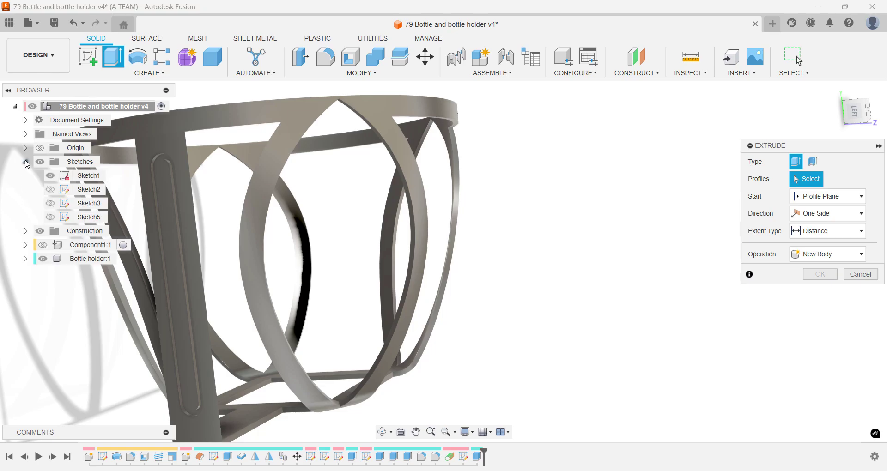
left_click(51, 217)
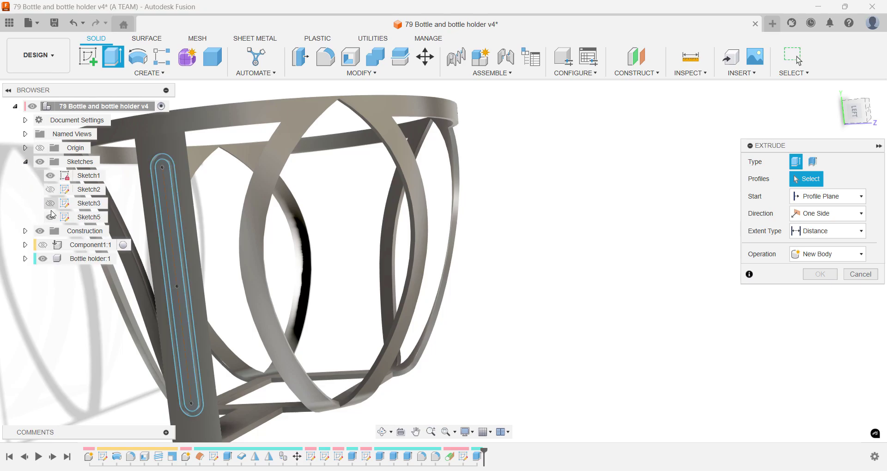
left_click(27, 162)
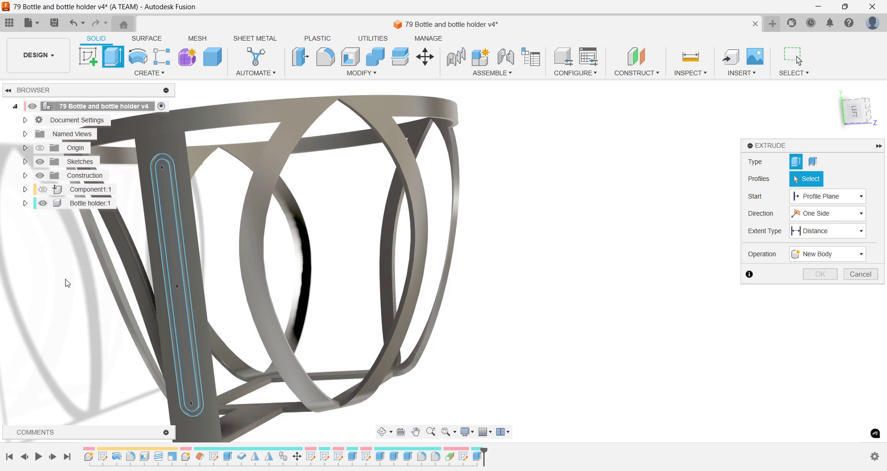
Extrude the inner slot profile as a cut with a distance of -20 mm through the strip, and hide all sketches.
left_click(171, 251)
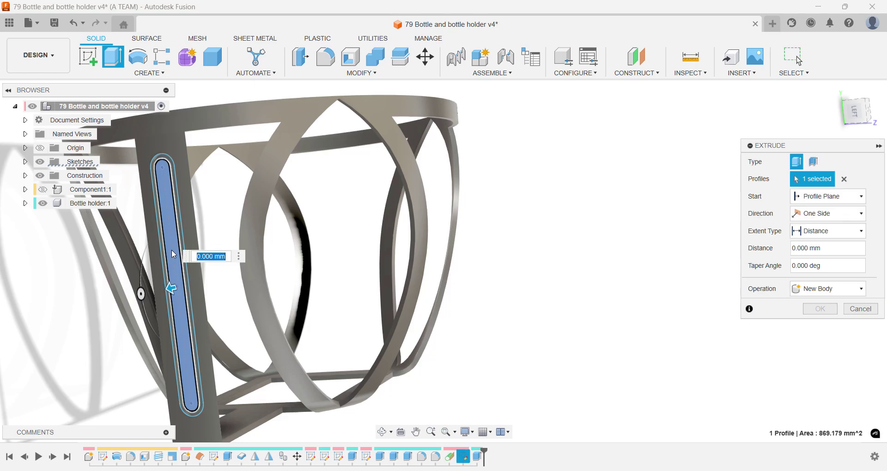
left_click_drag(170, 281, 196, 280)
key("BackSpace")
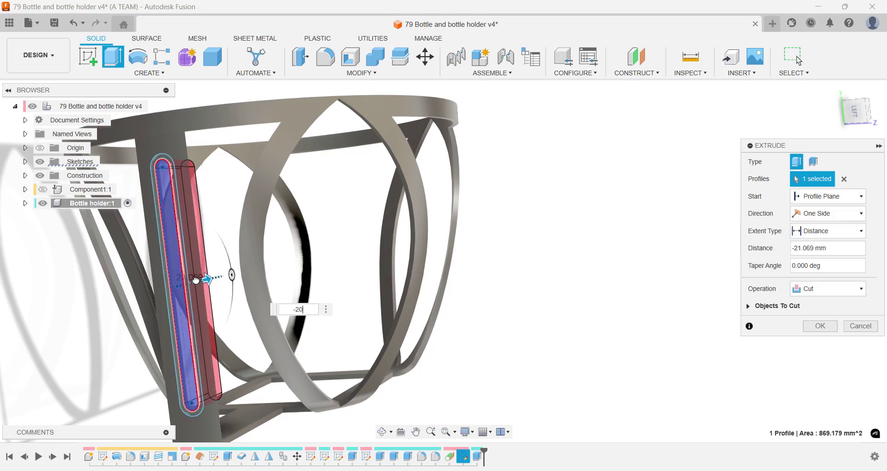
key("Return")
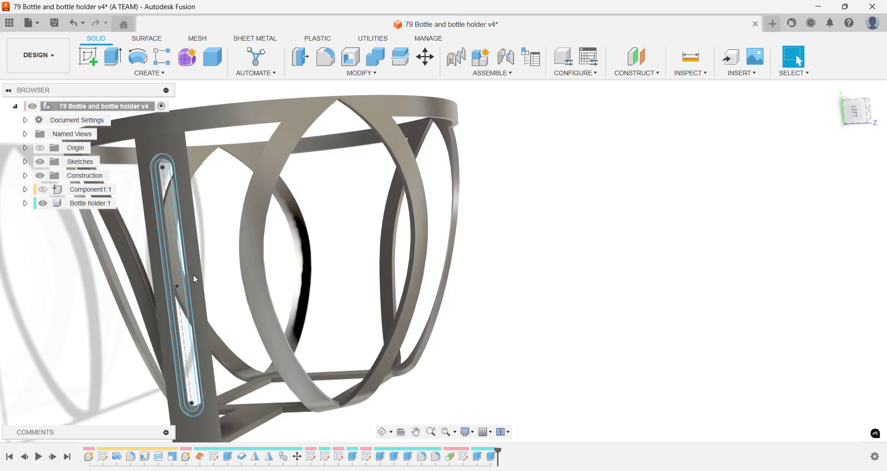
left_click(40, 161)
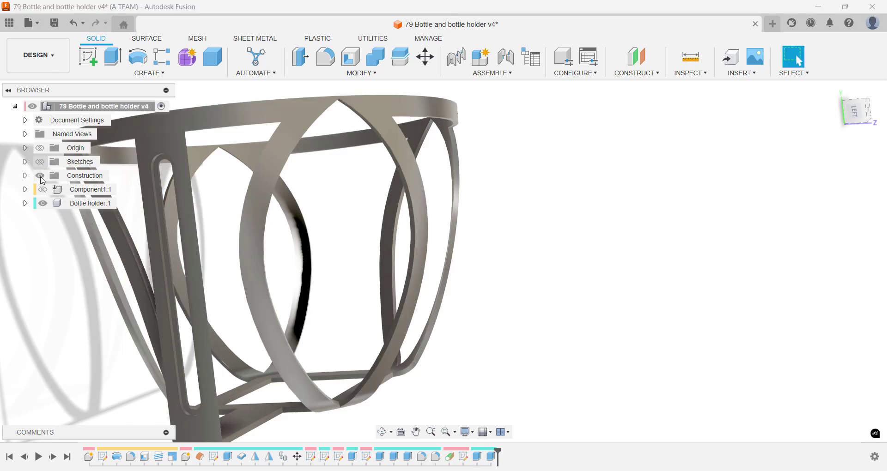
middle_click_drag(104, 360, 85, 351, "shift")
scroll(99, 356, "up", 3)
scroll(100, 356, "up", 3)
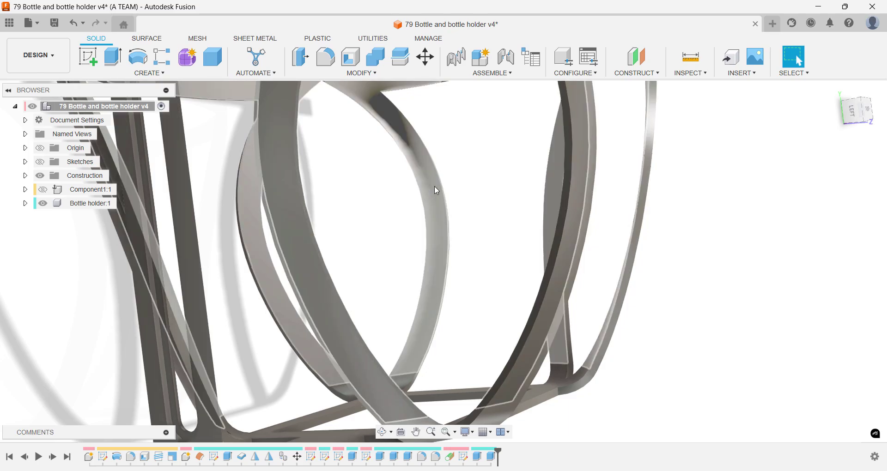
type("s")
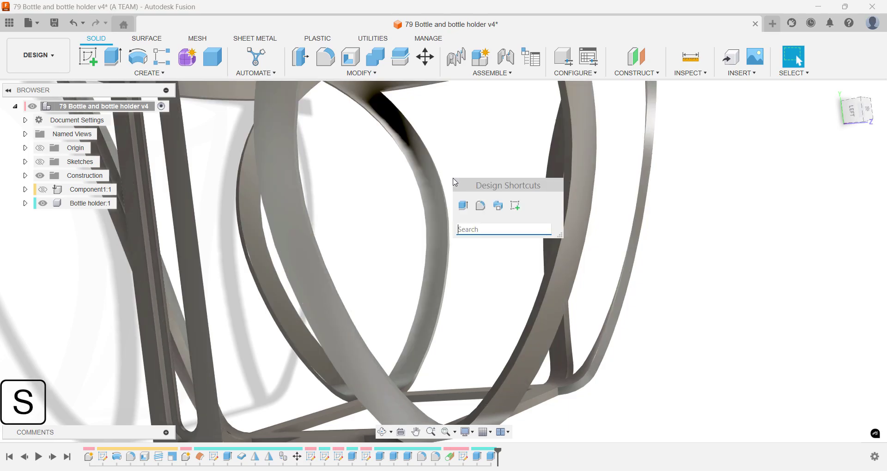
type("in")
key("Down")
key("Down")
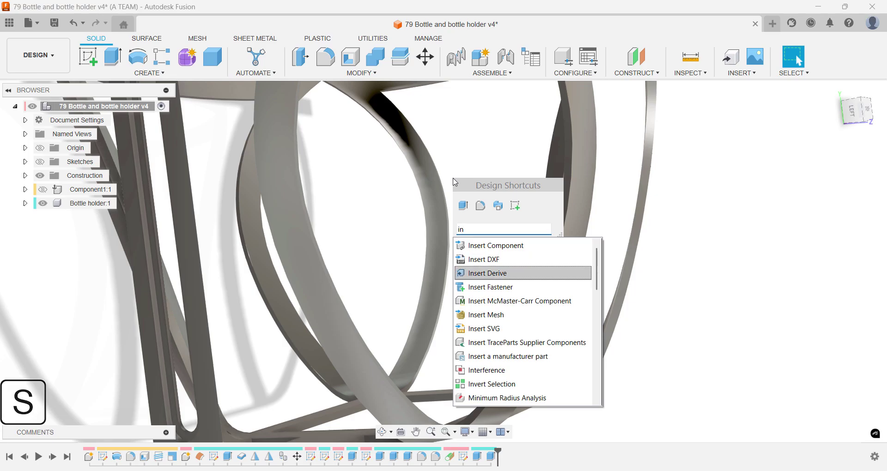
type("spe")
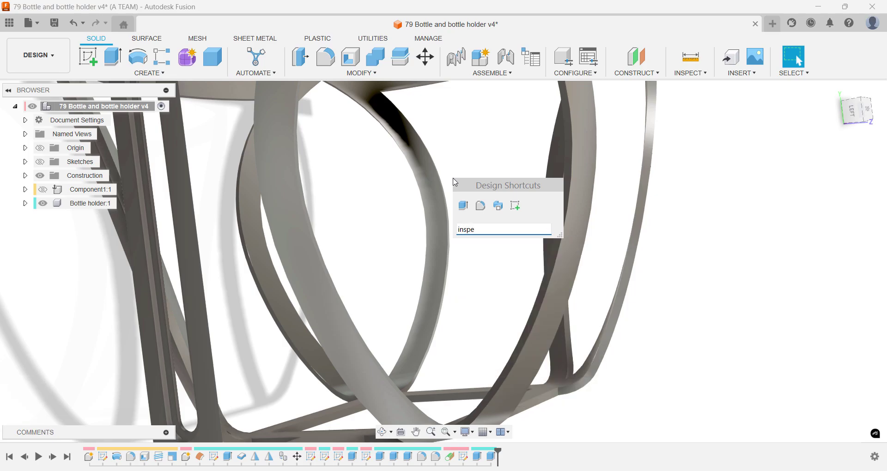
key("Escape")
Measure the distance between the two long parallel edges at the step of the strip's slot.
left_click(677, 68)
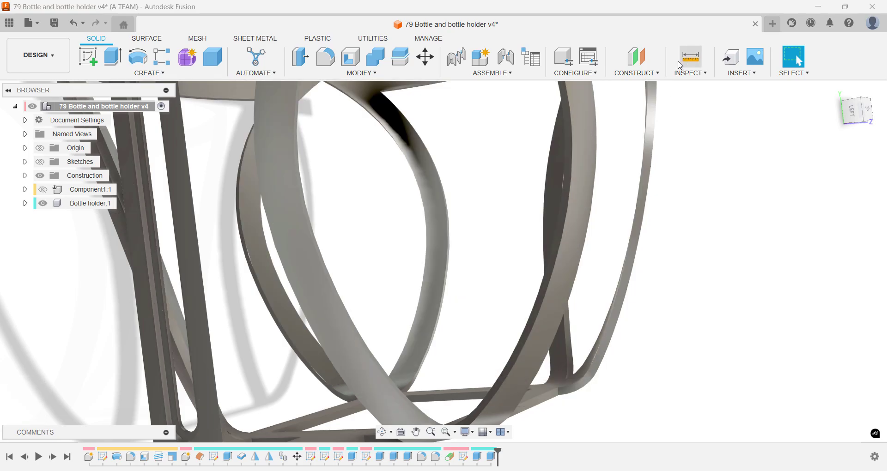
scroll(166, 199, "up", 1)
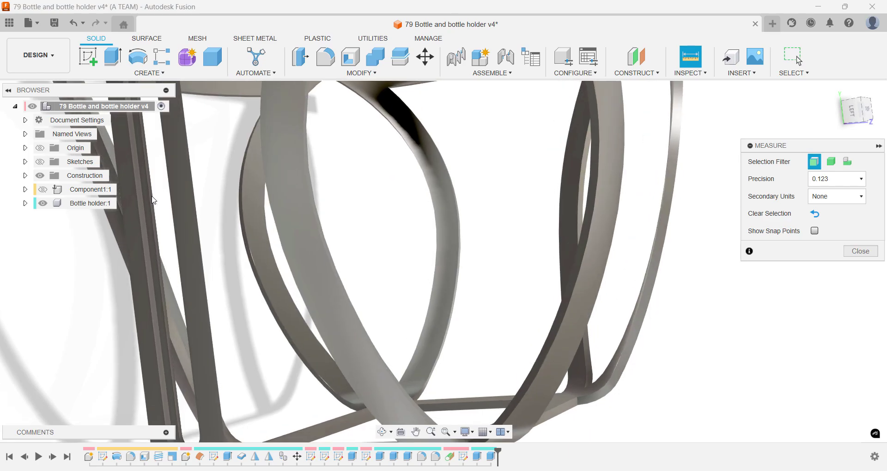
left_click(151, 202)
left_click(149, 202)
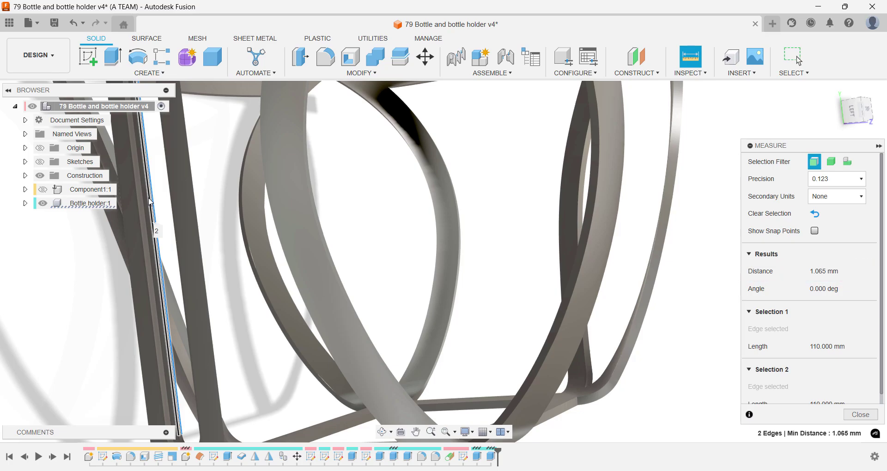
key("Escape")
Extrude the recessed ring face around the strip's slot by 1 mm.
key("e")
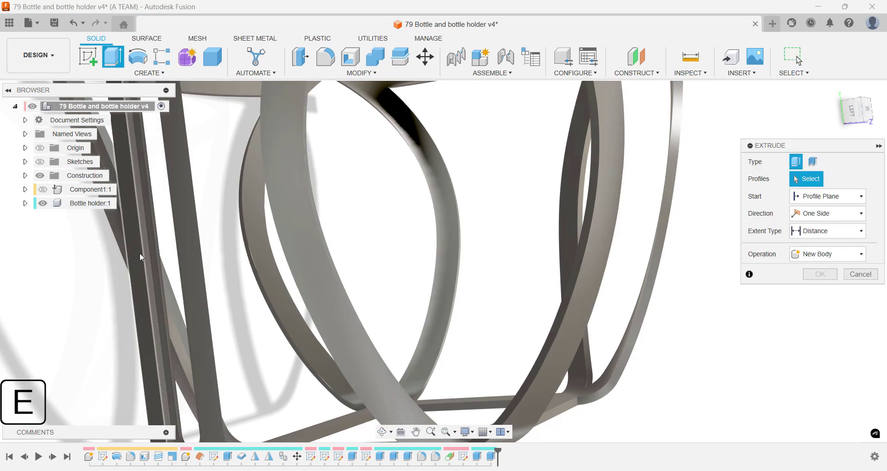
left_click(151, 249)
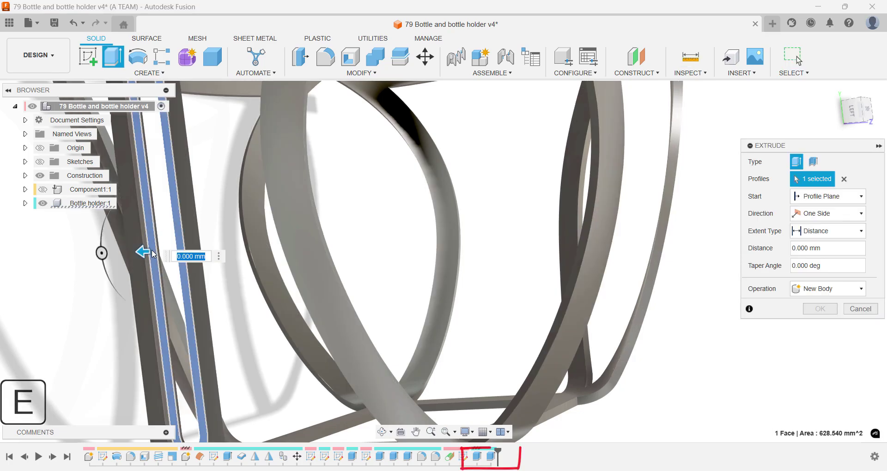
type("1")
key("Return")
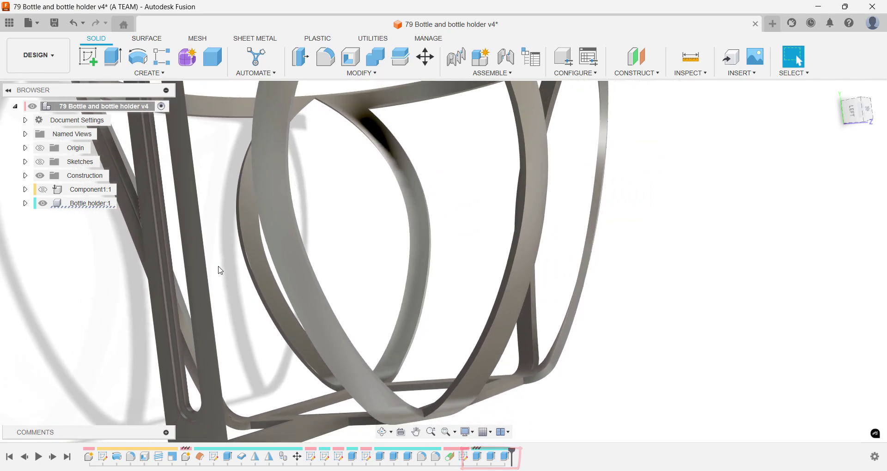
Bring the whole holder into the home view and orient it to the top view.
left_click(859, 101)
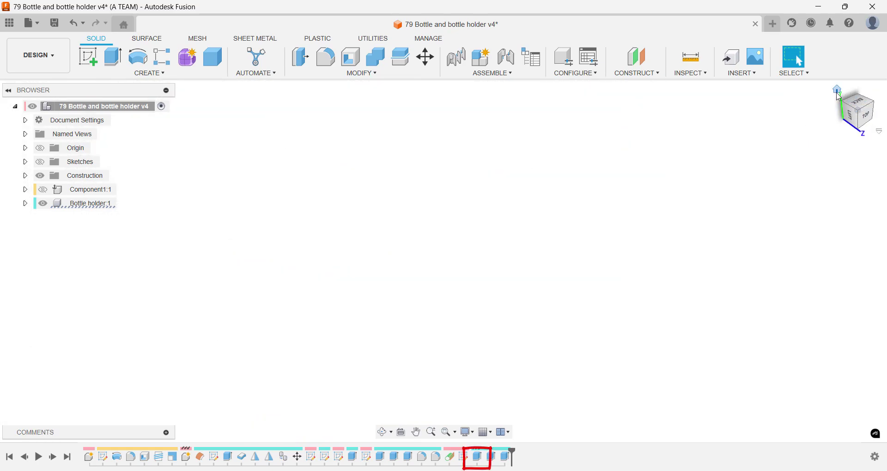
left_click(837, 91)
left_click(857, 103)
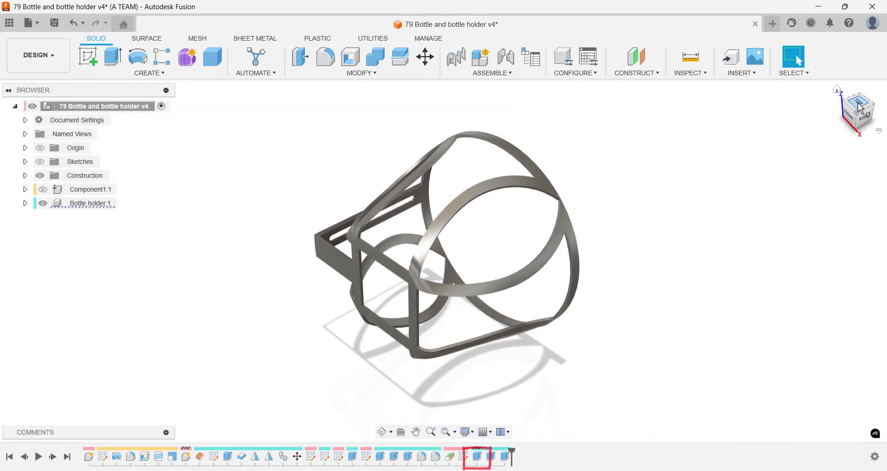
Expand the bottle holder component's bodies and toggle Body2's visibility off and on to identify the holder body.
left_click(870, 104)
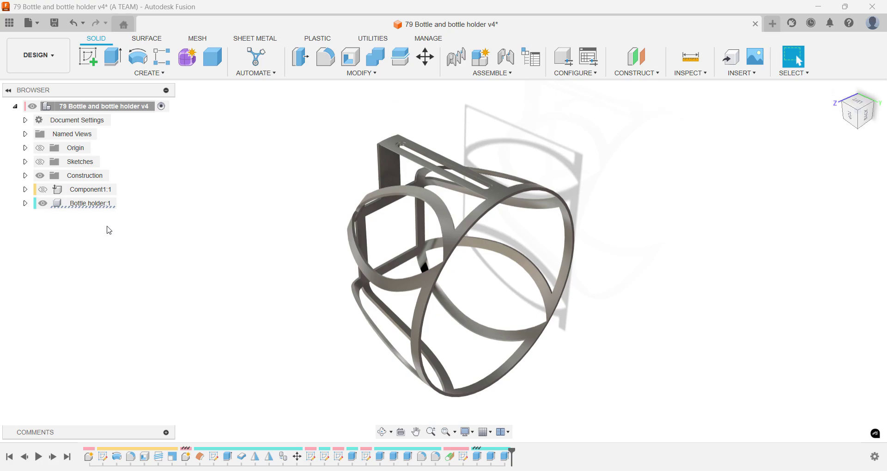
left_click(25, 203)
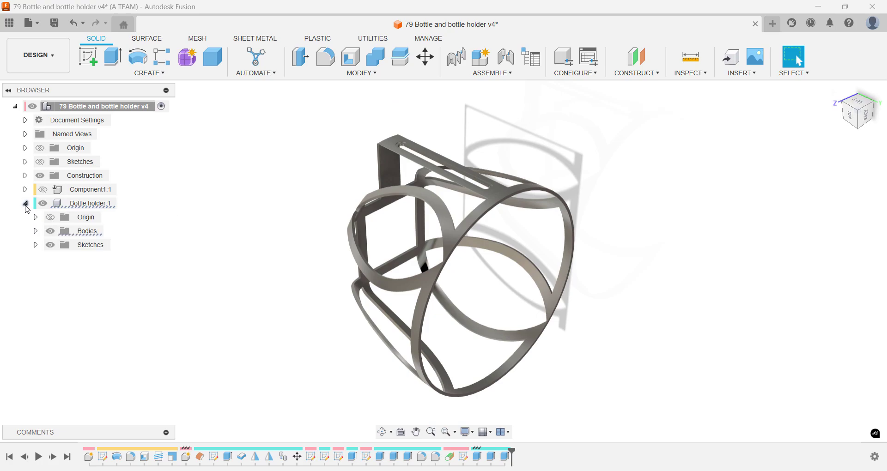
left_click(35, 231)
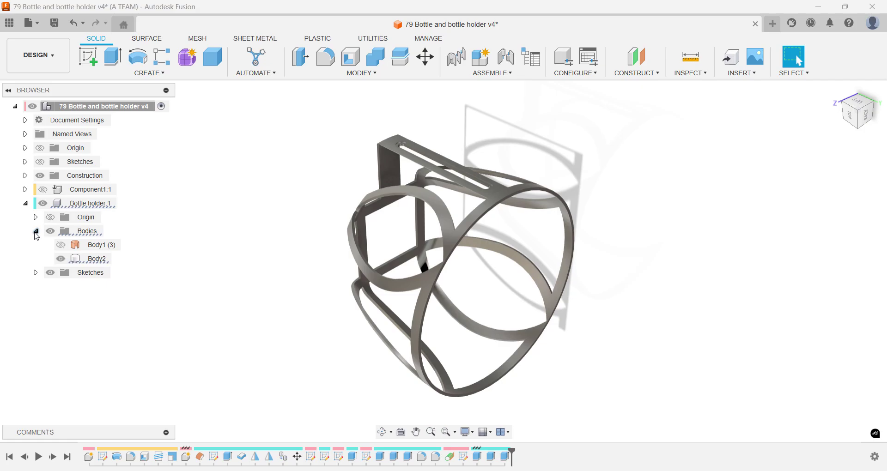
left_click(60, 259)
left_click(61, 259)
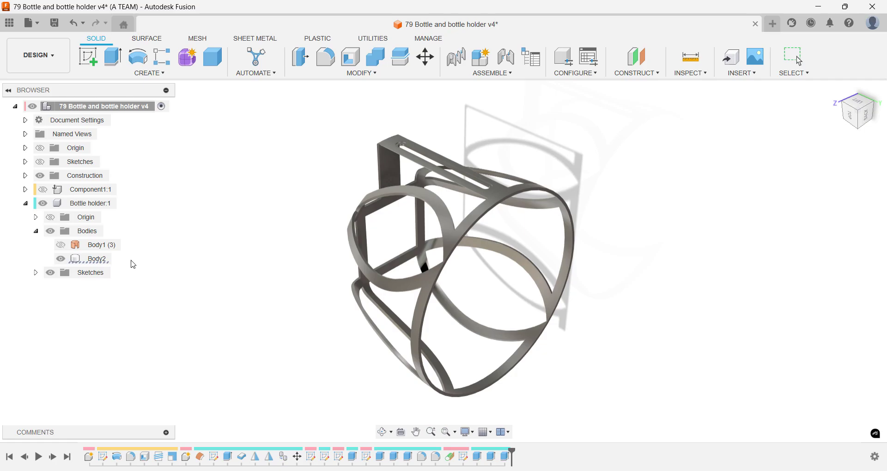
Search the appearance library for "glossy red" and apply Paint - Enamel Glossy (Red) to the holder body.
key("a")
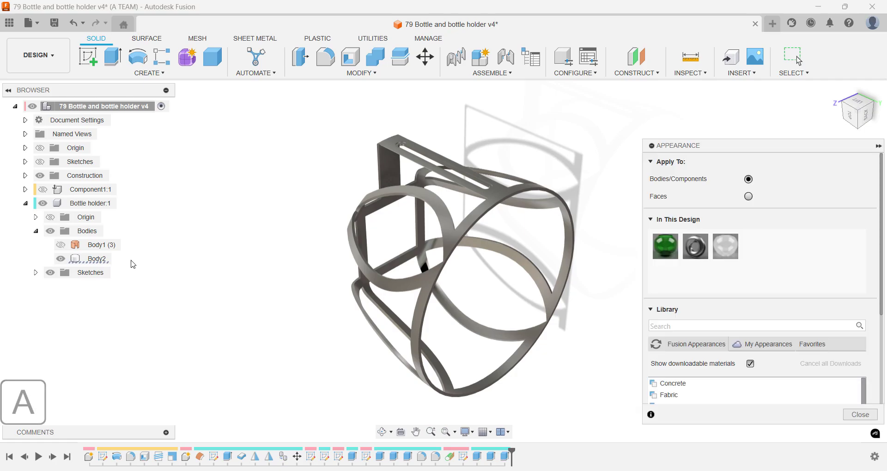
left_click(672, 326)
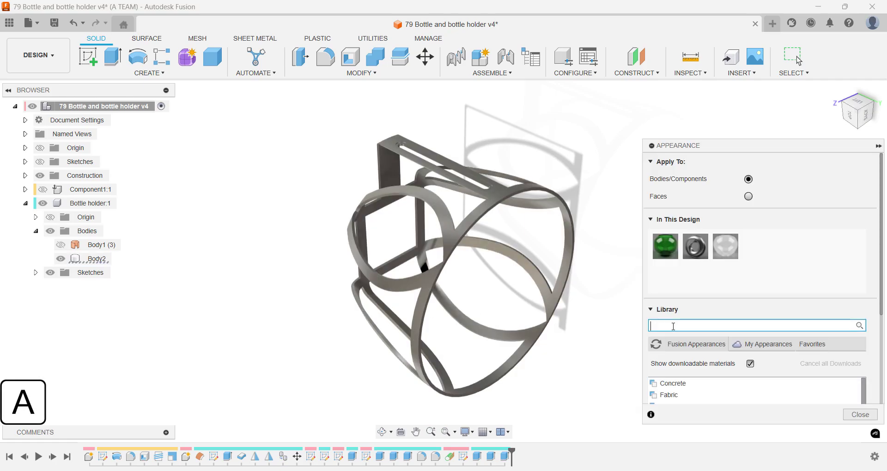
type("glos")
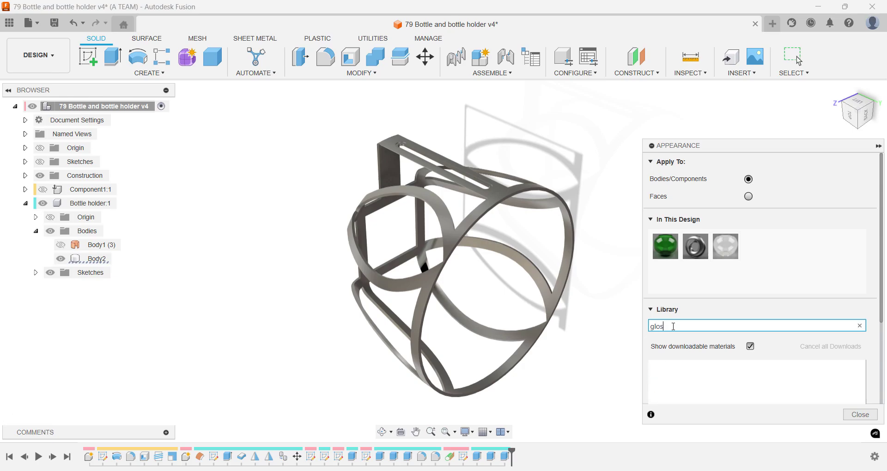
type("sy re")
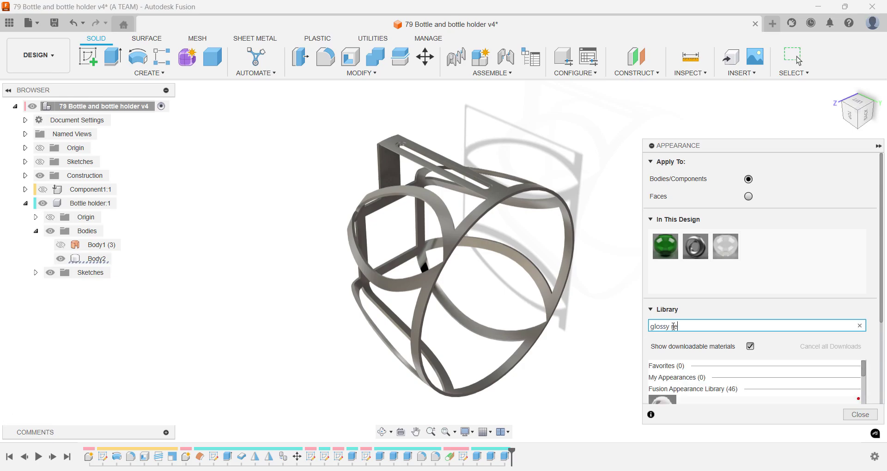
type("d")
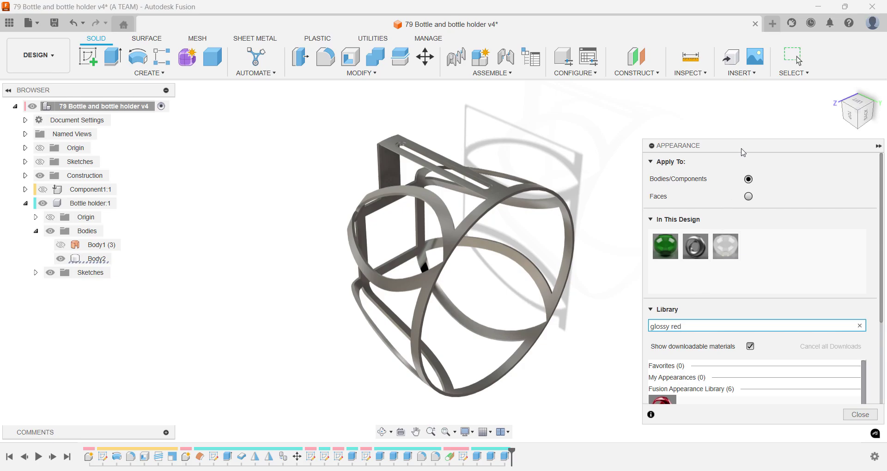
left_click_drag(742, 148, 740, 86)
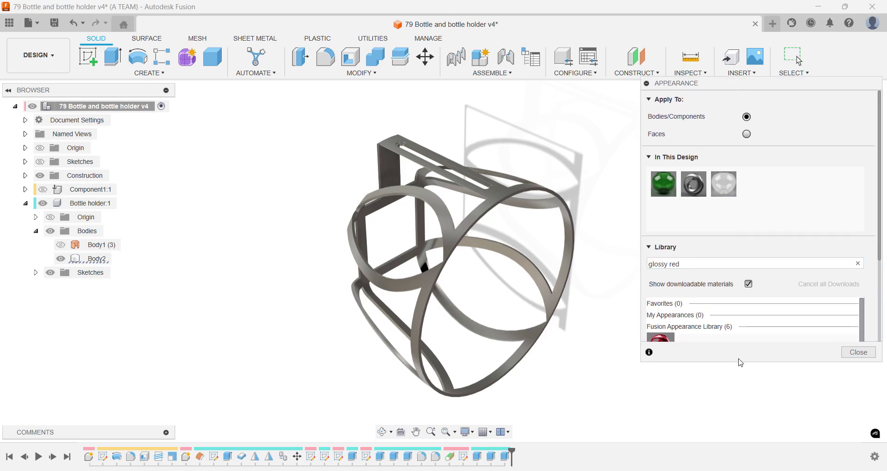
left_click_drag(738, 363, 738, 429)
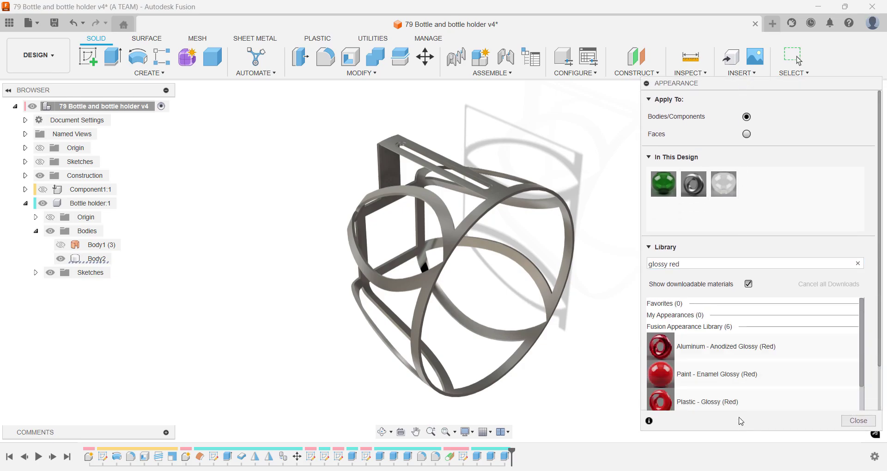
mouse_move(735, 384)
left_mouse_down()
mouse_move(555, 311)
mouse_move(568, 316)
left_mouse_up()
key("Escape")
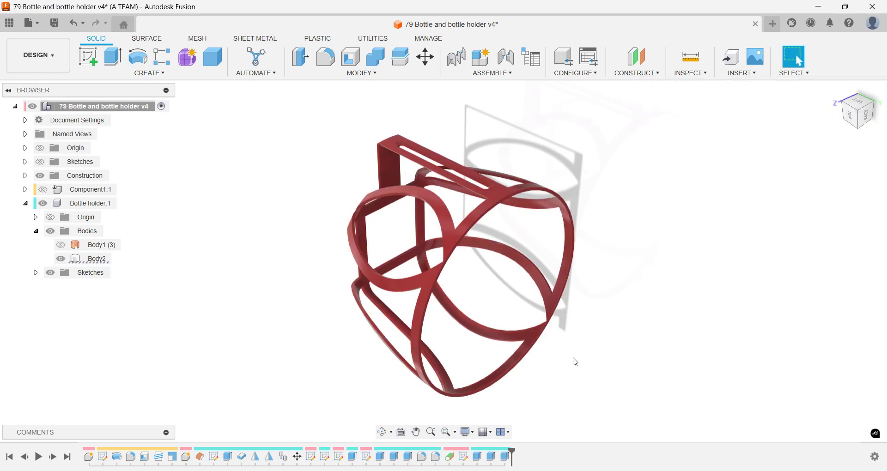
Collapse the bottle holder component, show the bottle component, and inspect the bottle's fit in the holder from several sides.
left_click(25, 203)
left_click(42, 189)
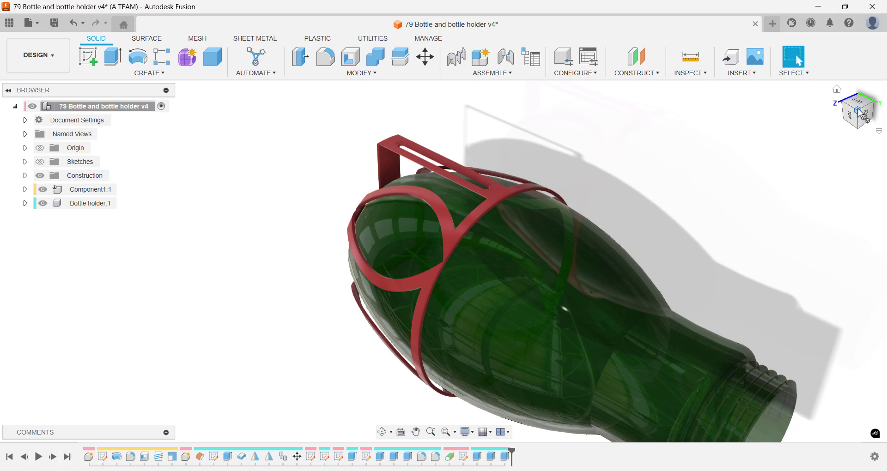
left_click(838, 89)
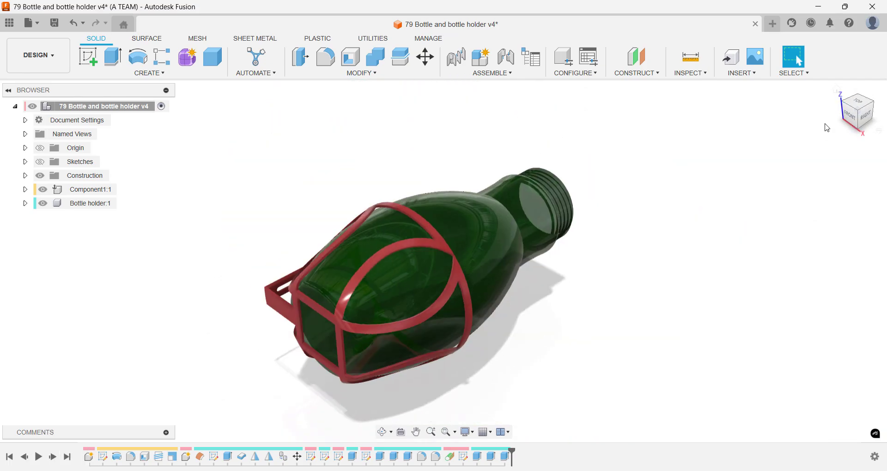
left_click(867, 104)
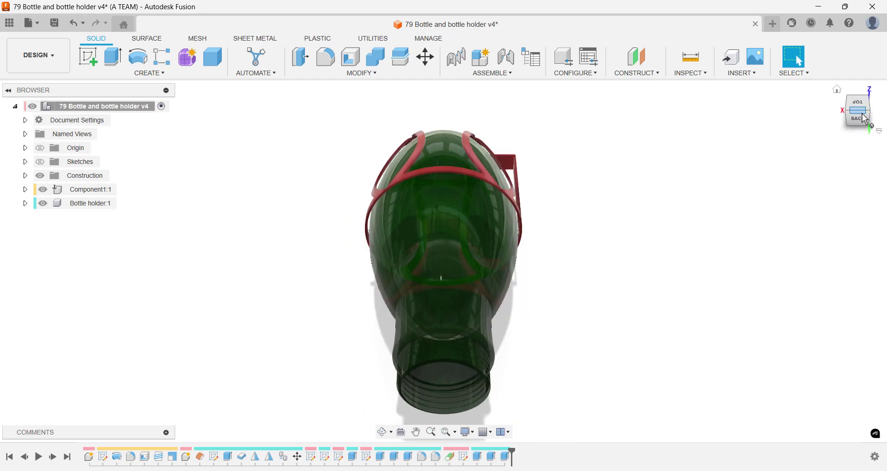
left_click(861, 123)
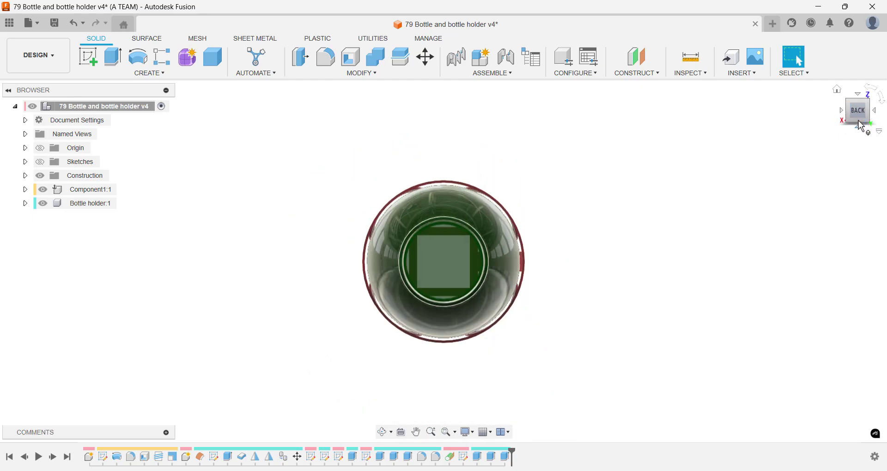
left_click(860, 125)
middle_click_drag(574, 328, 792, 292, "shift")
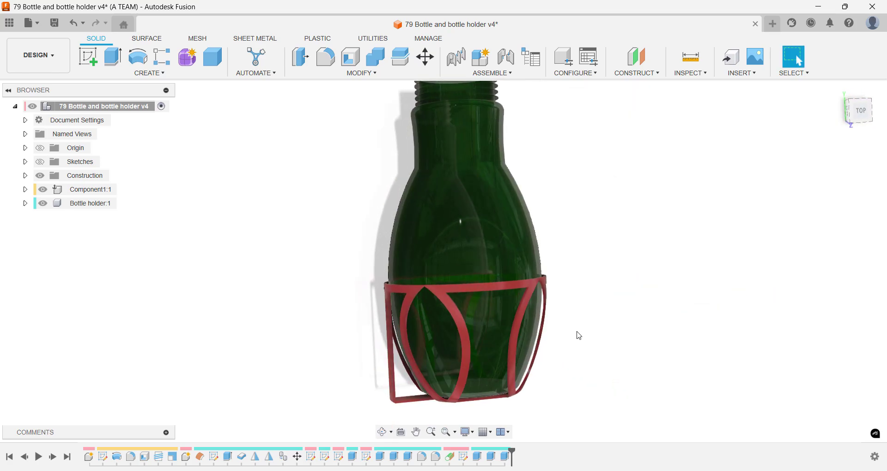
scroll(577, 334, "up", 2)
middle_click_drag(576, 333, 591, 315, "shift")
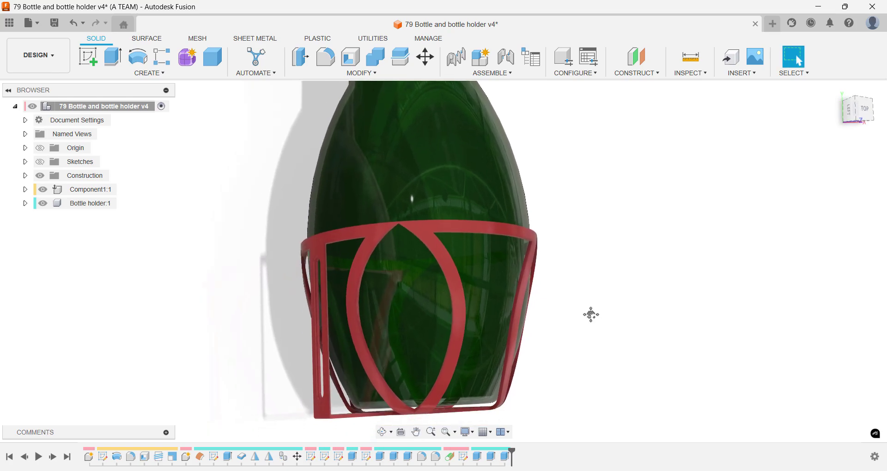